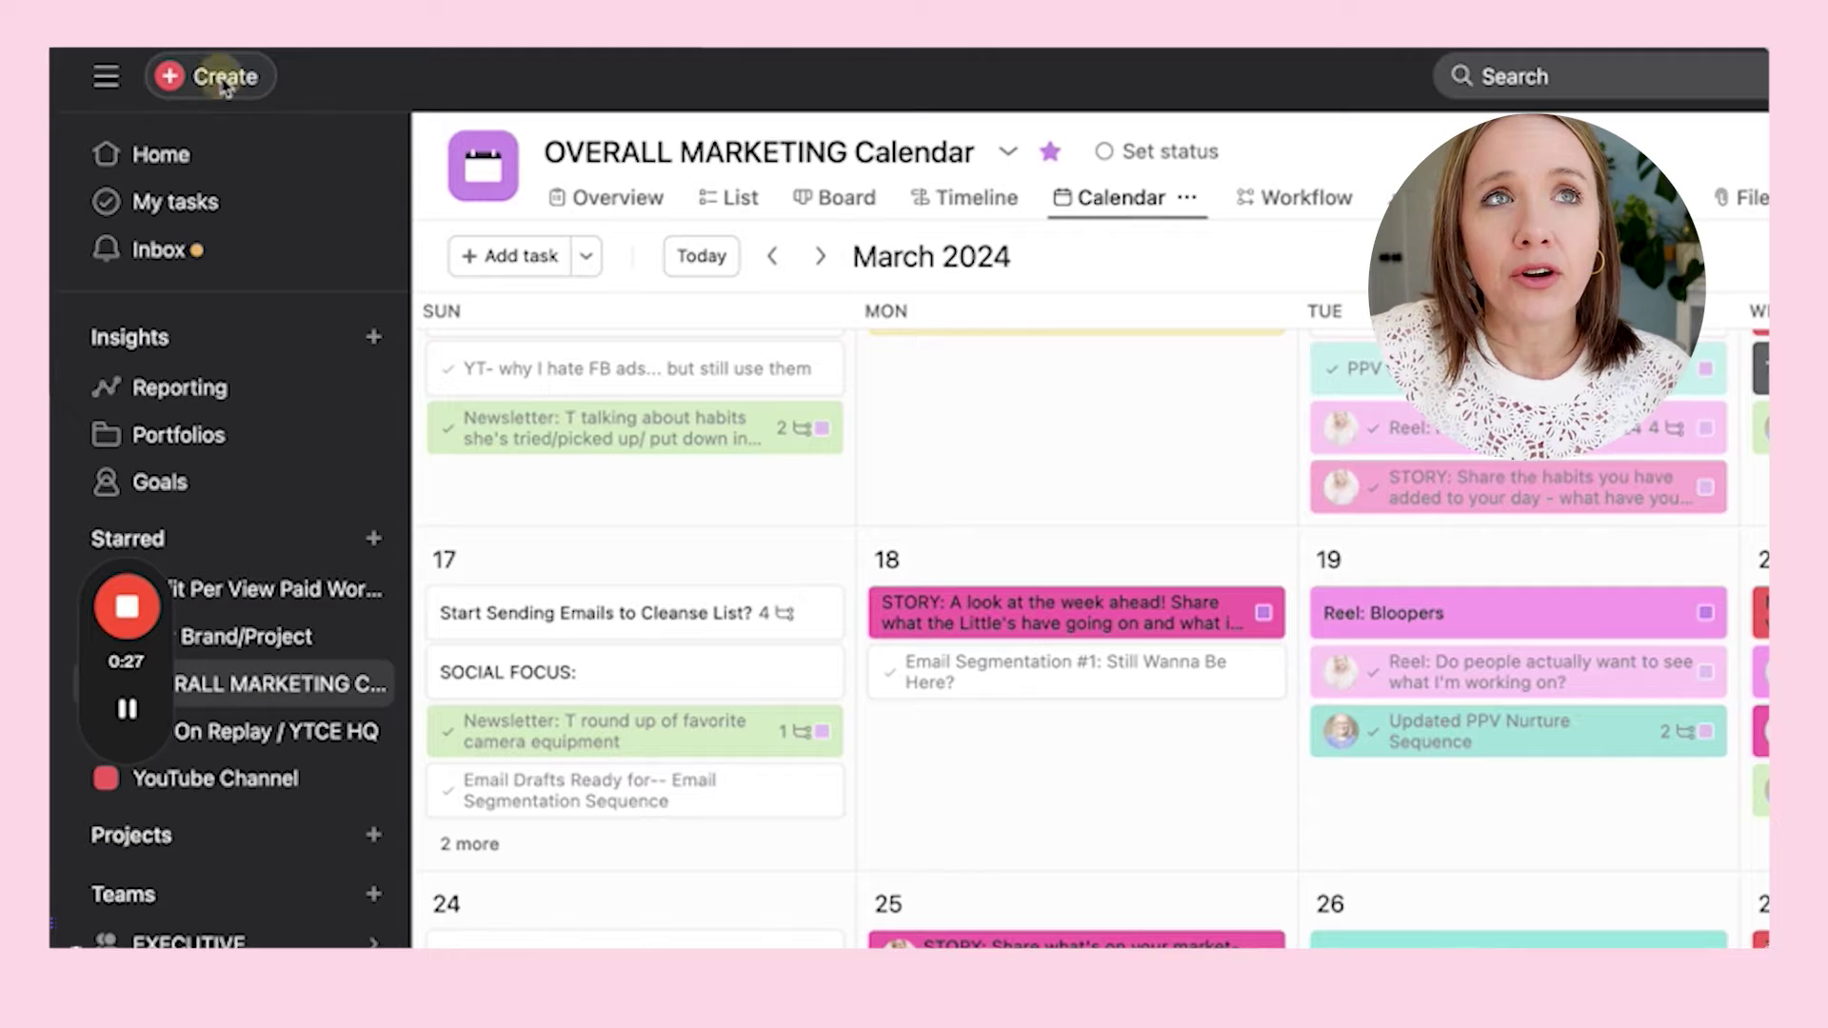
Start a new blank project and name it "Marketing Calendar"
{"action": "left_click", "coordinate": [225, 84]}
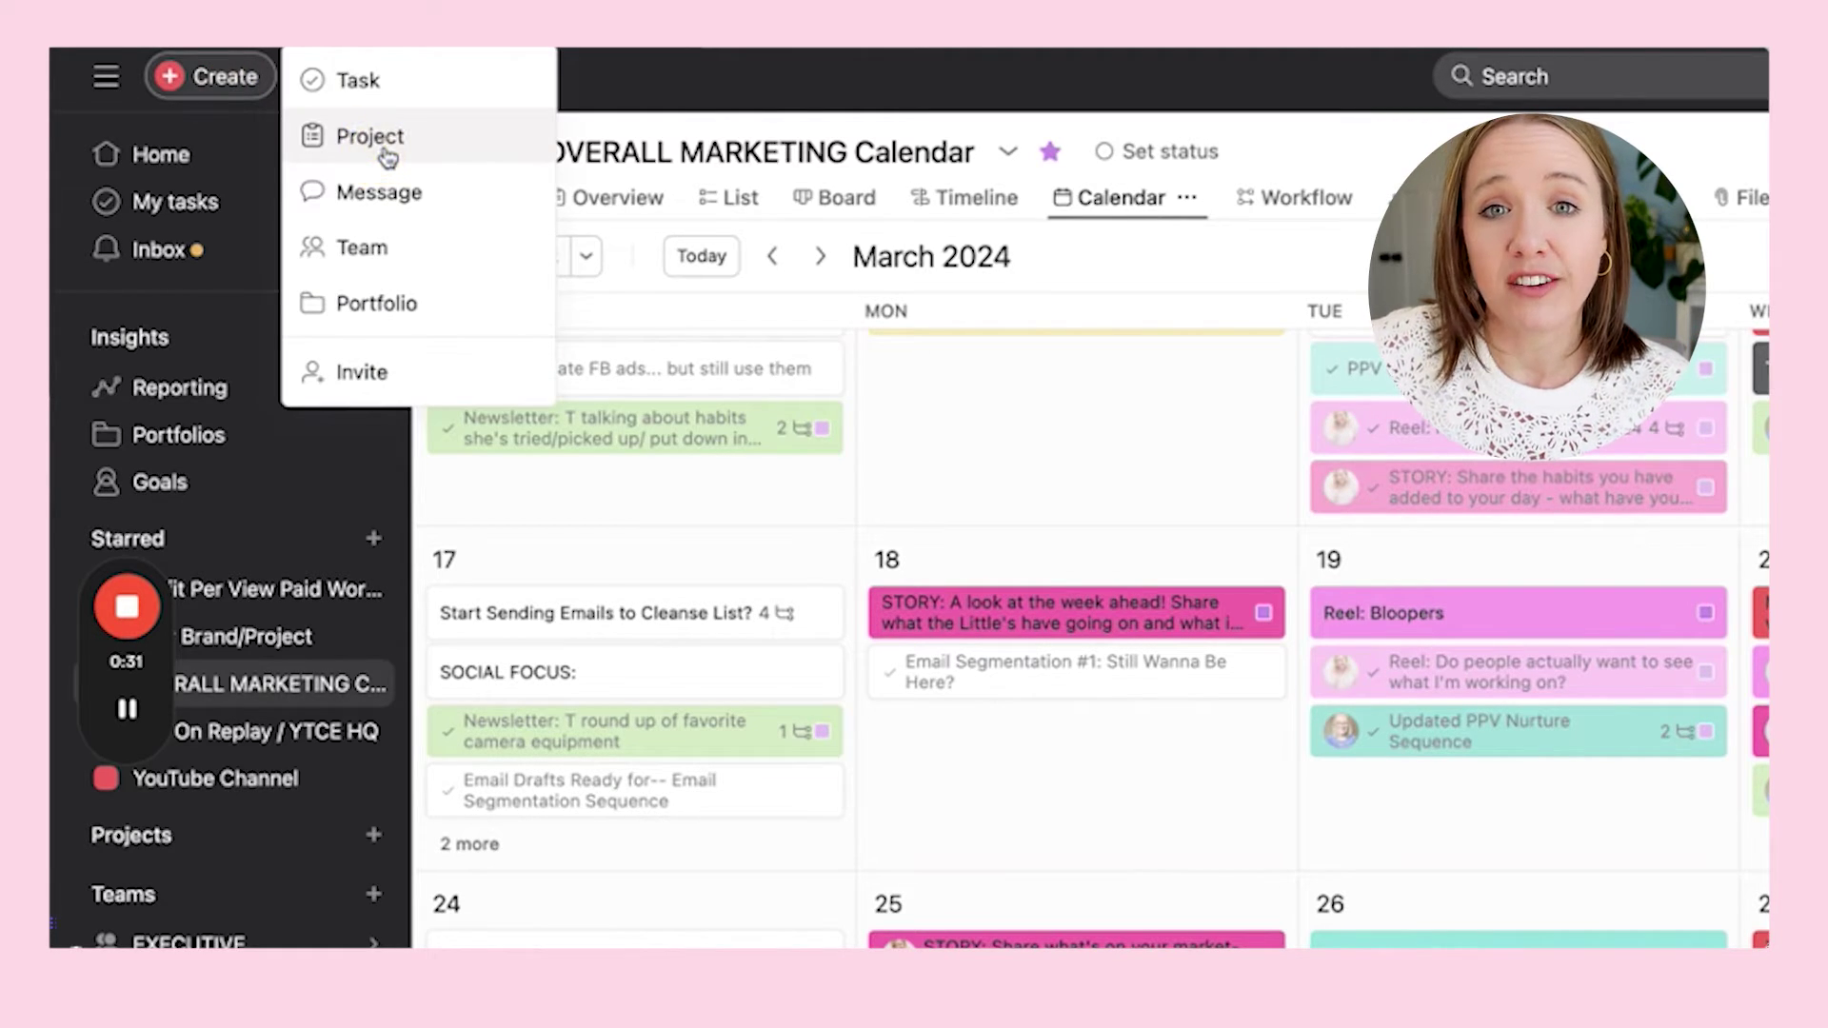
{"action": "left_click", "coordinate": [385, 152]}
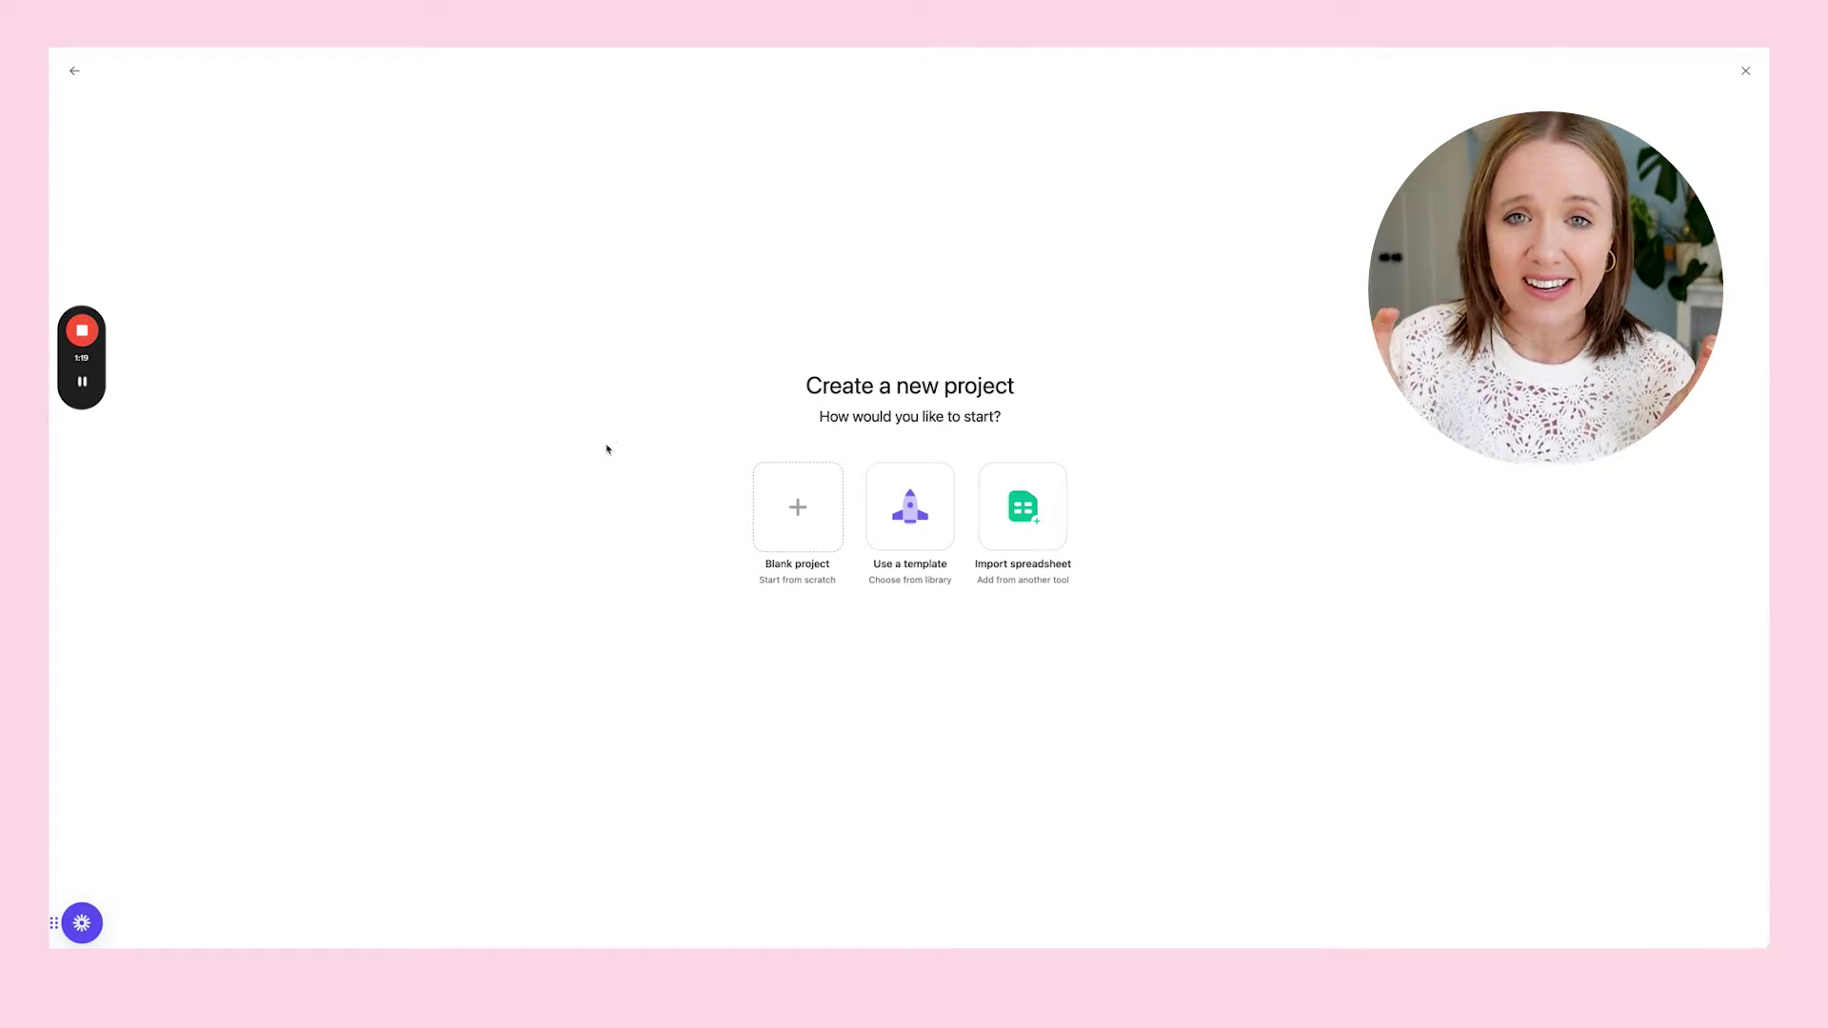
{"action": "left_click", "coordinate": [806, 535]}
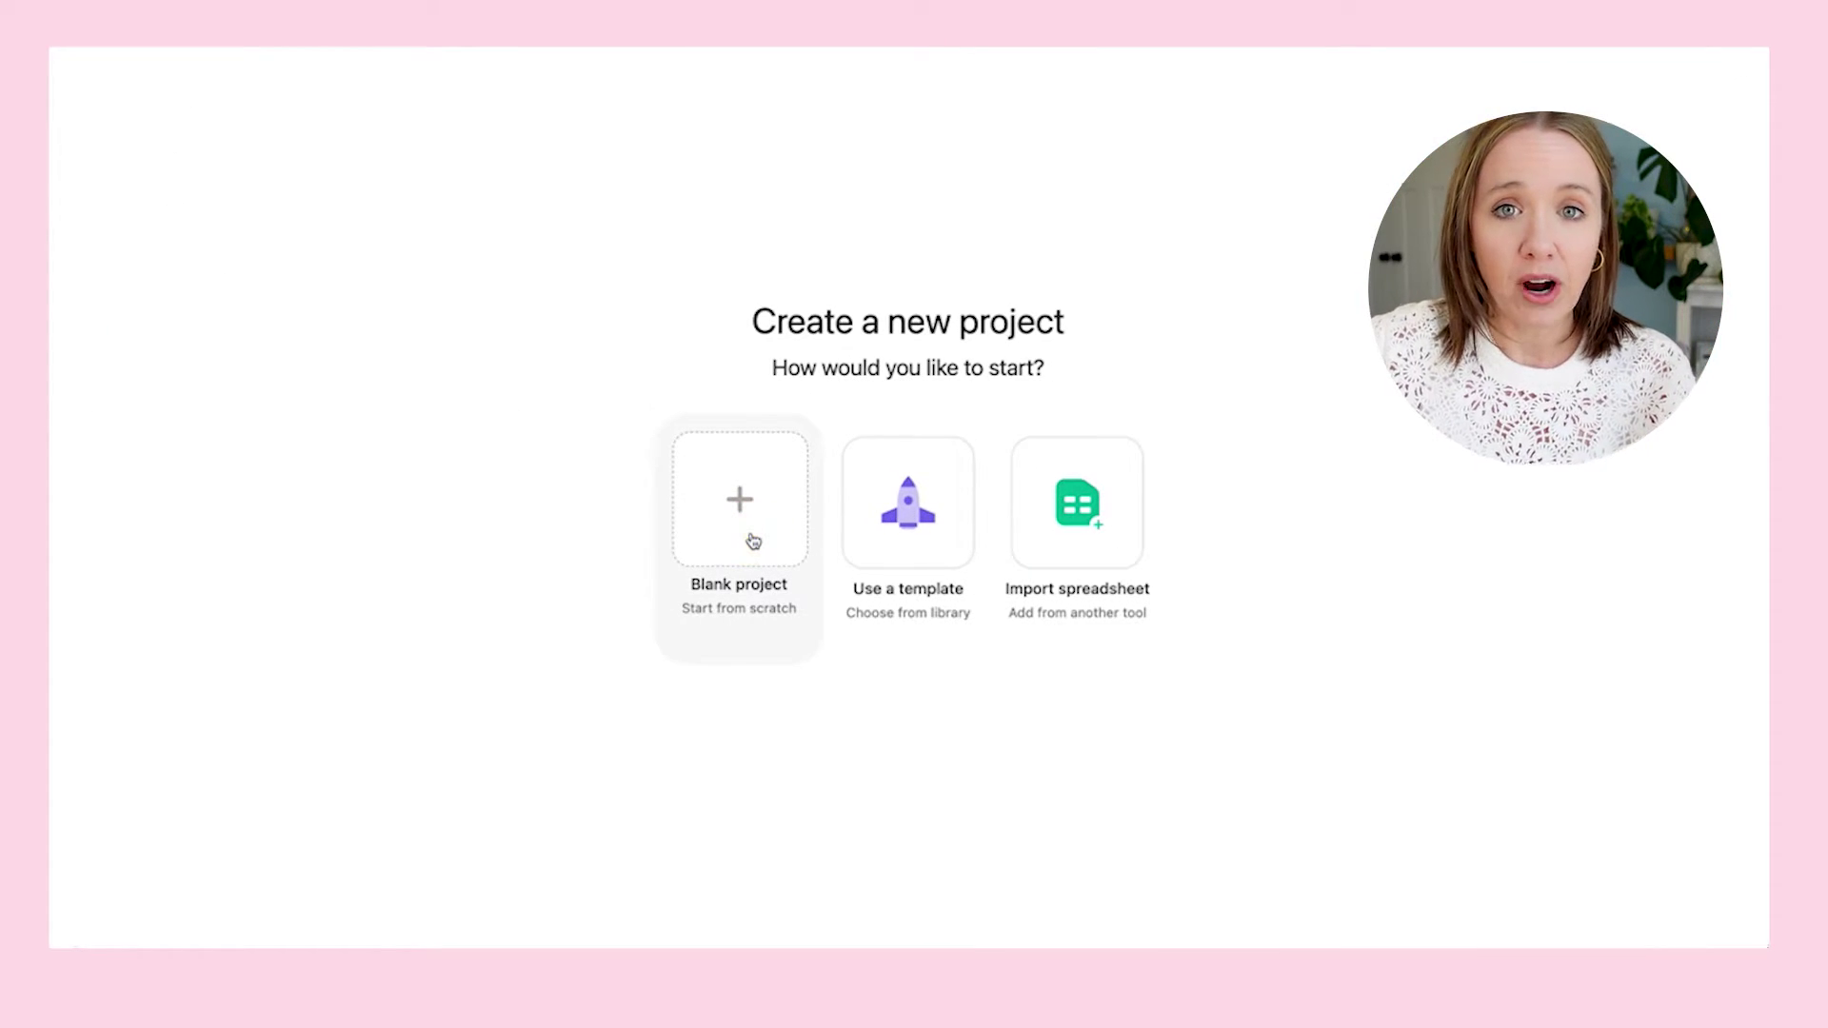
{"action": "type", "text": "Marketing Ca"}
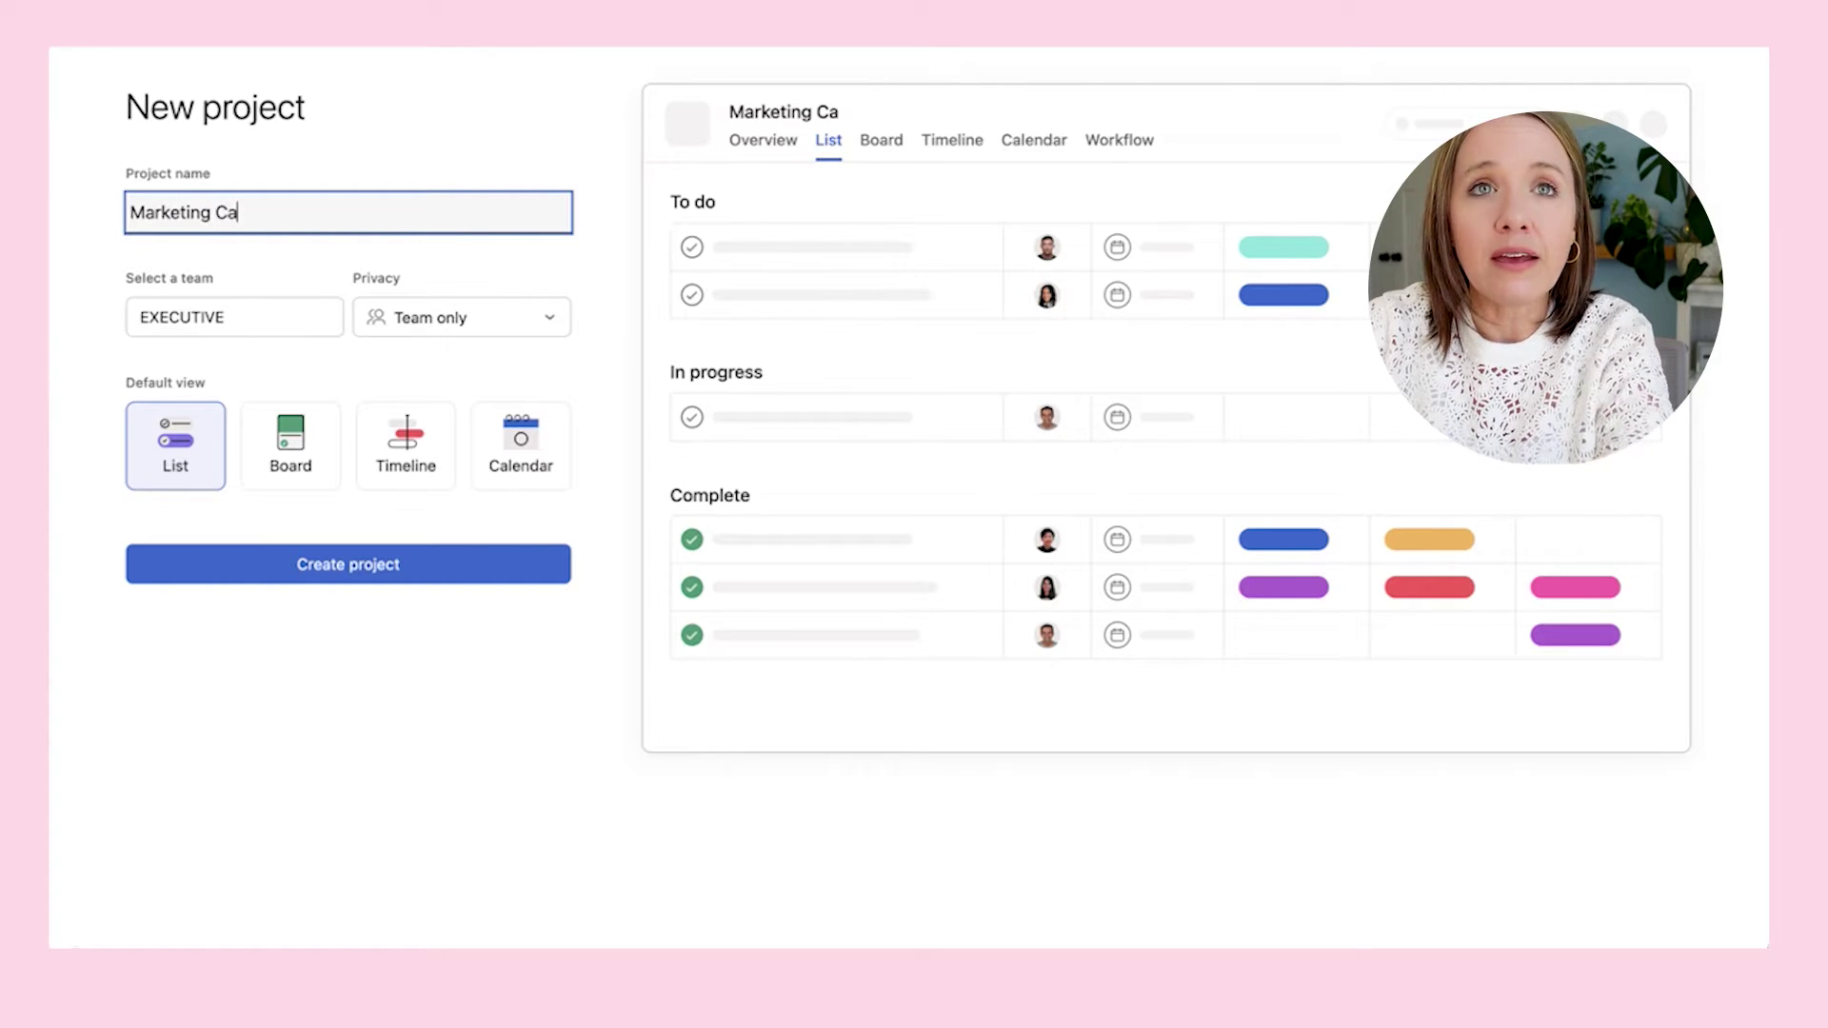
{"action": "type", "text": "lendar"}
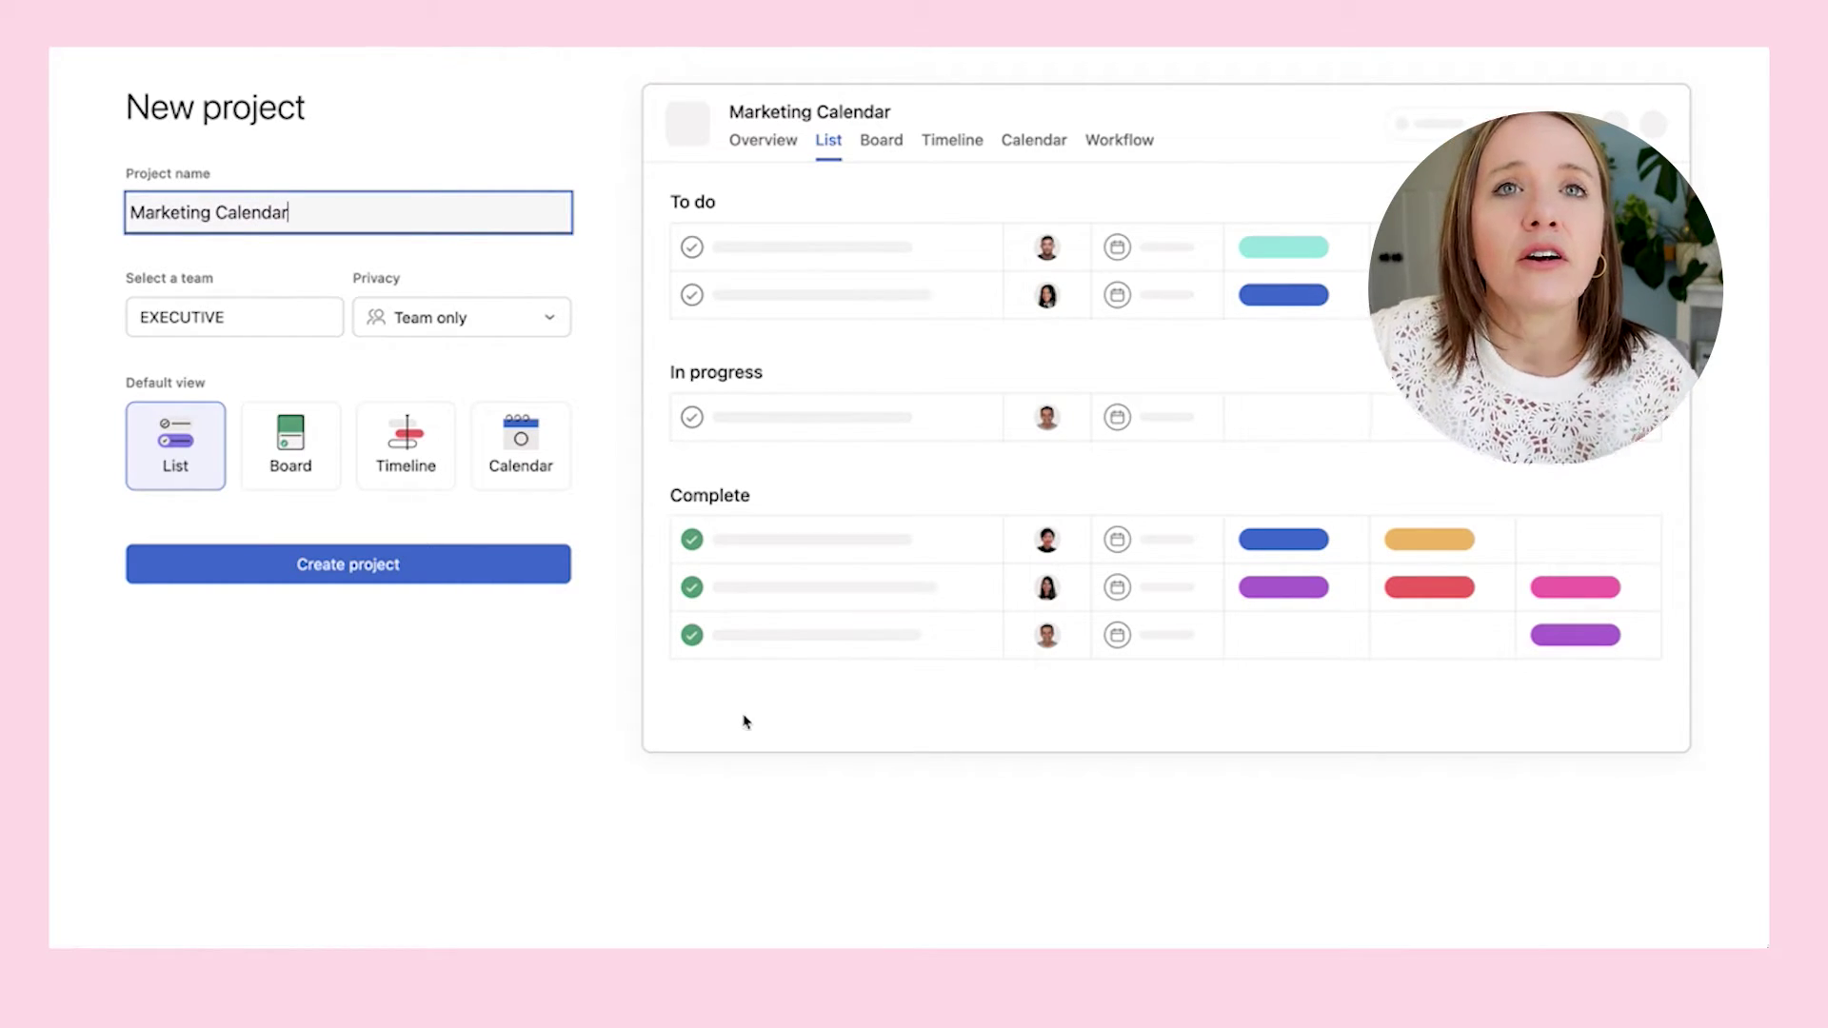
Assign the project to the SALES AND MARKETING team, set Calendar as its default view and create it
{"action": "left_click", "coordinate": [282, 314]}
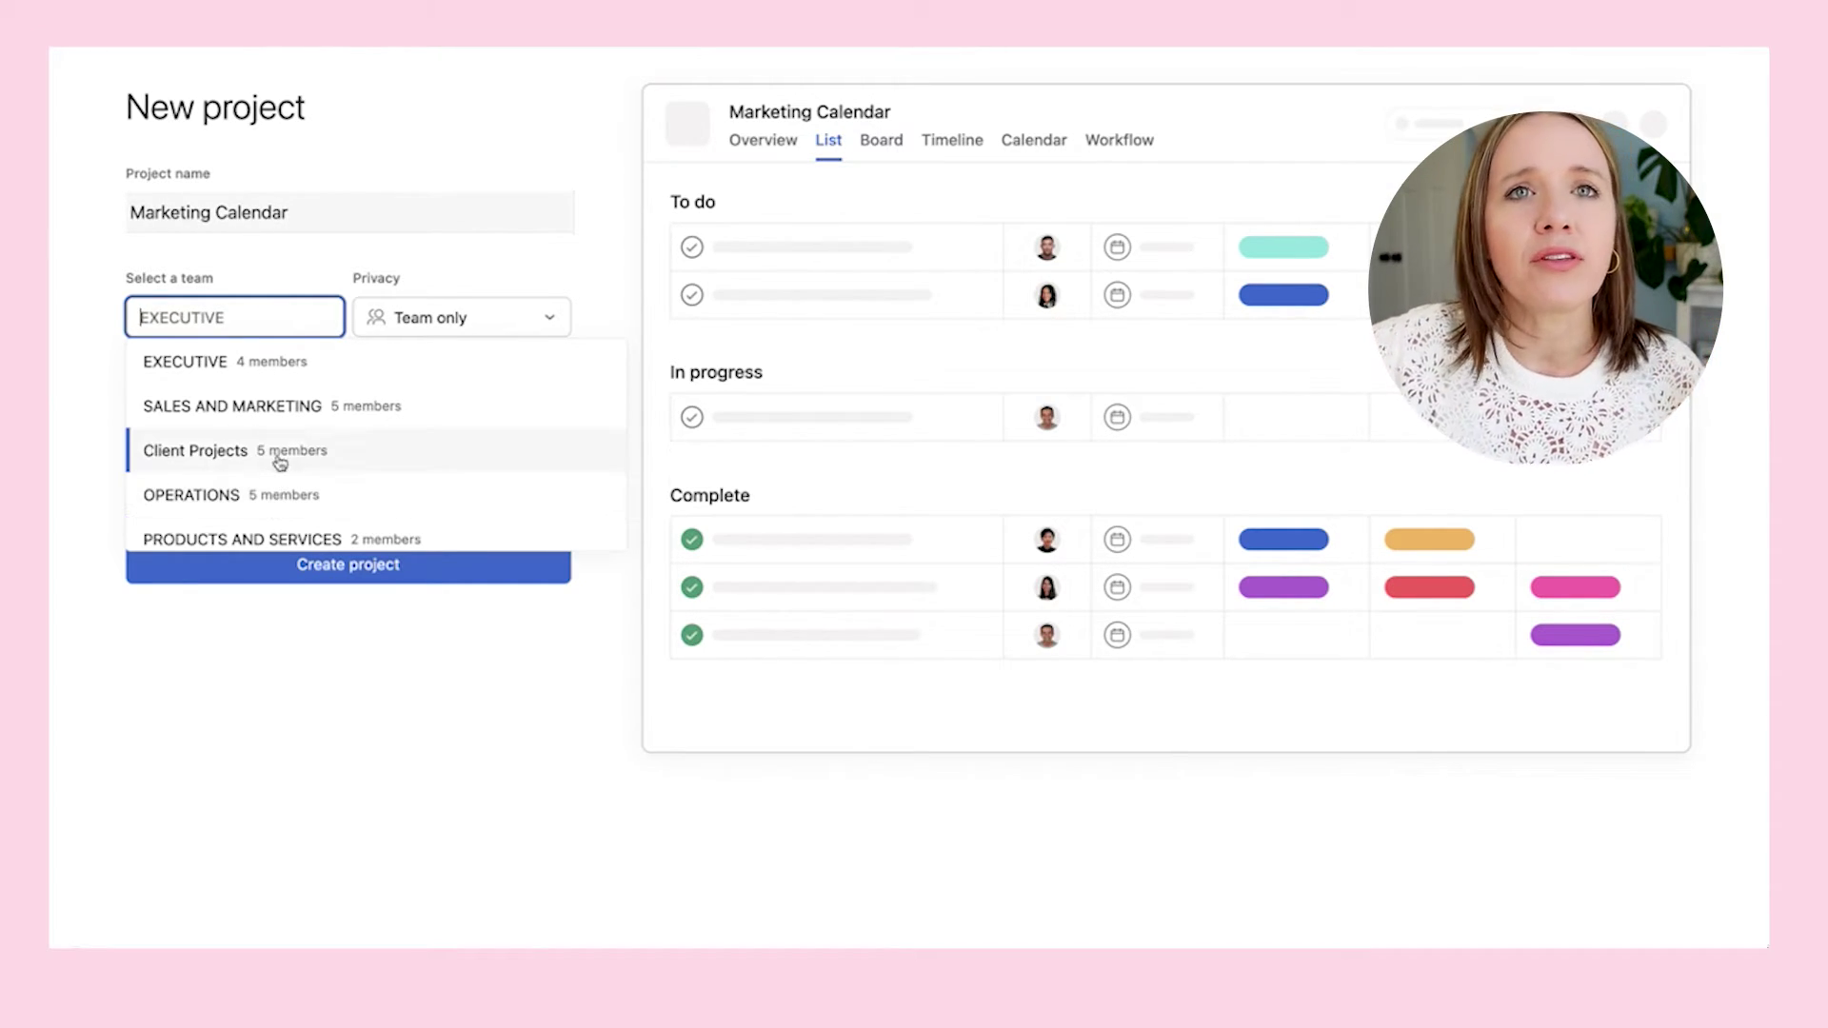
{"action": "left_click", "coordinate": [264, 410]}
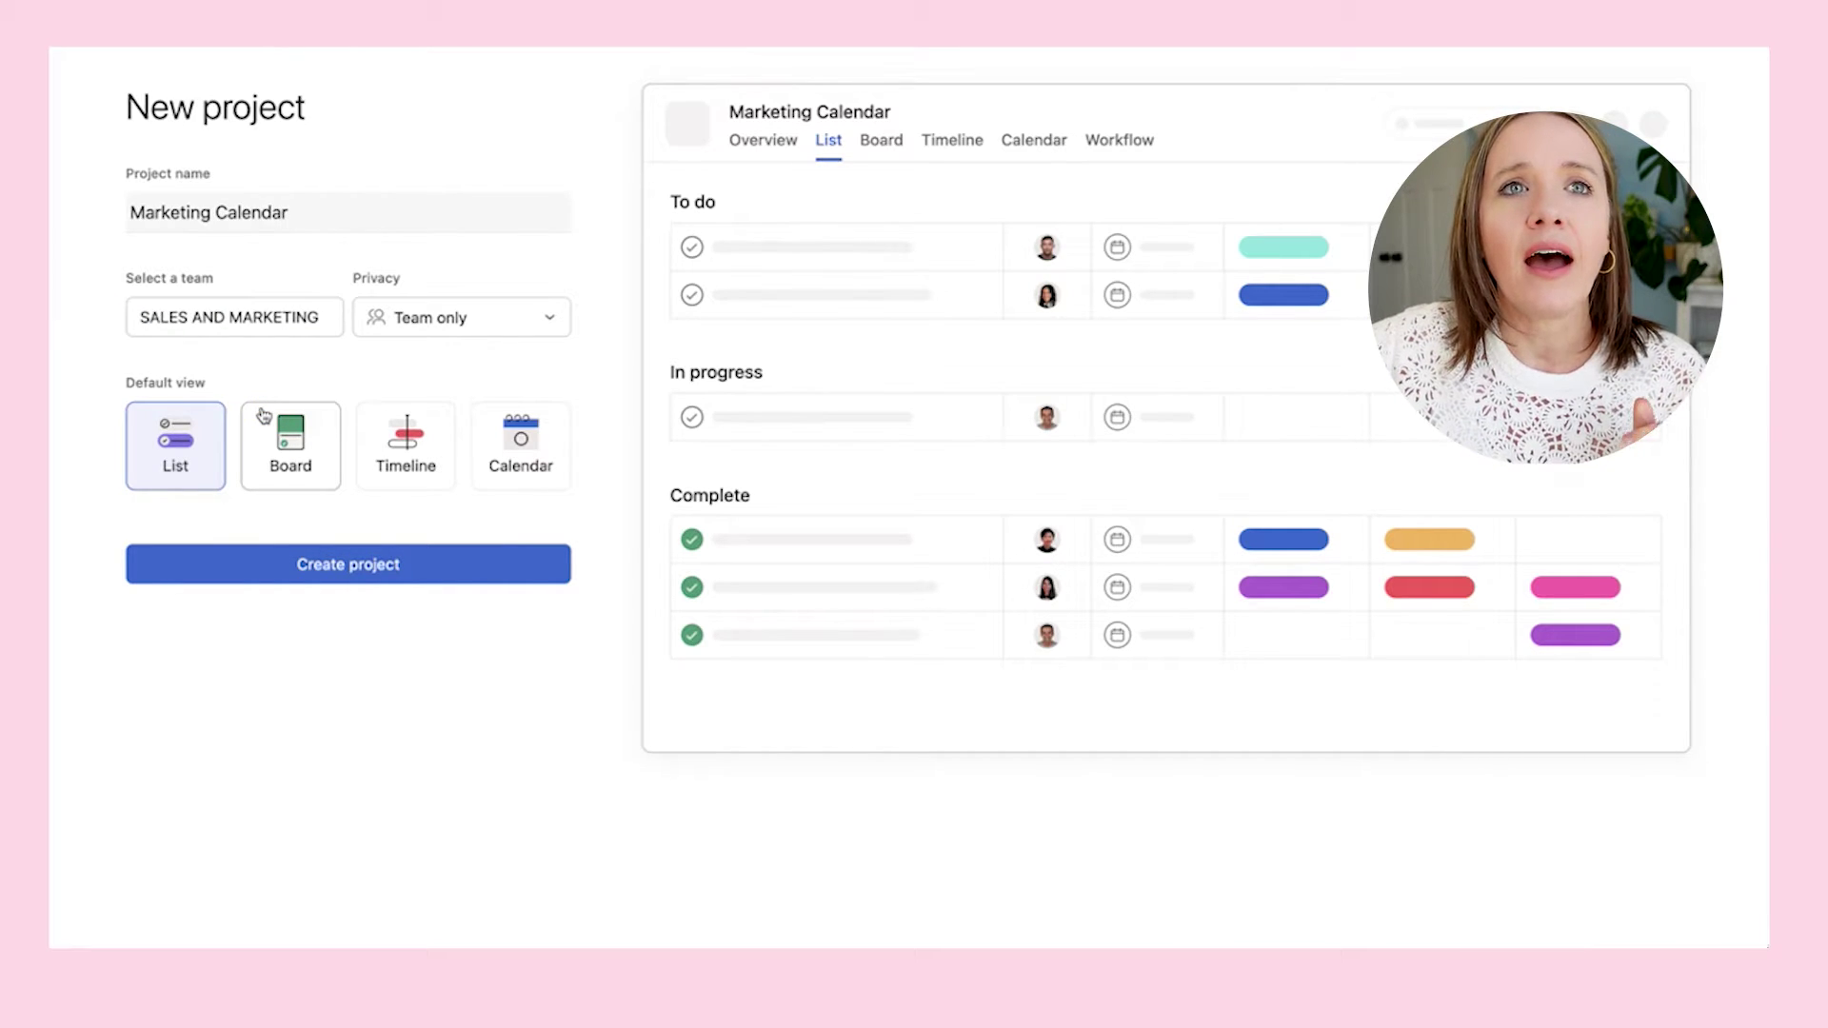
{"action": "left_click", "coordinate": [530, 457]}
{"action": "left_click", "coordinate": [434, 571]}
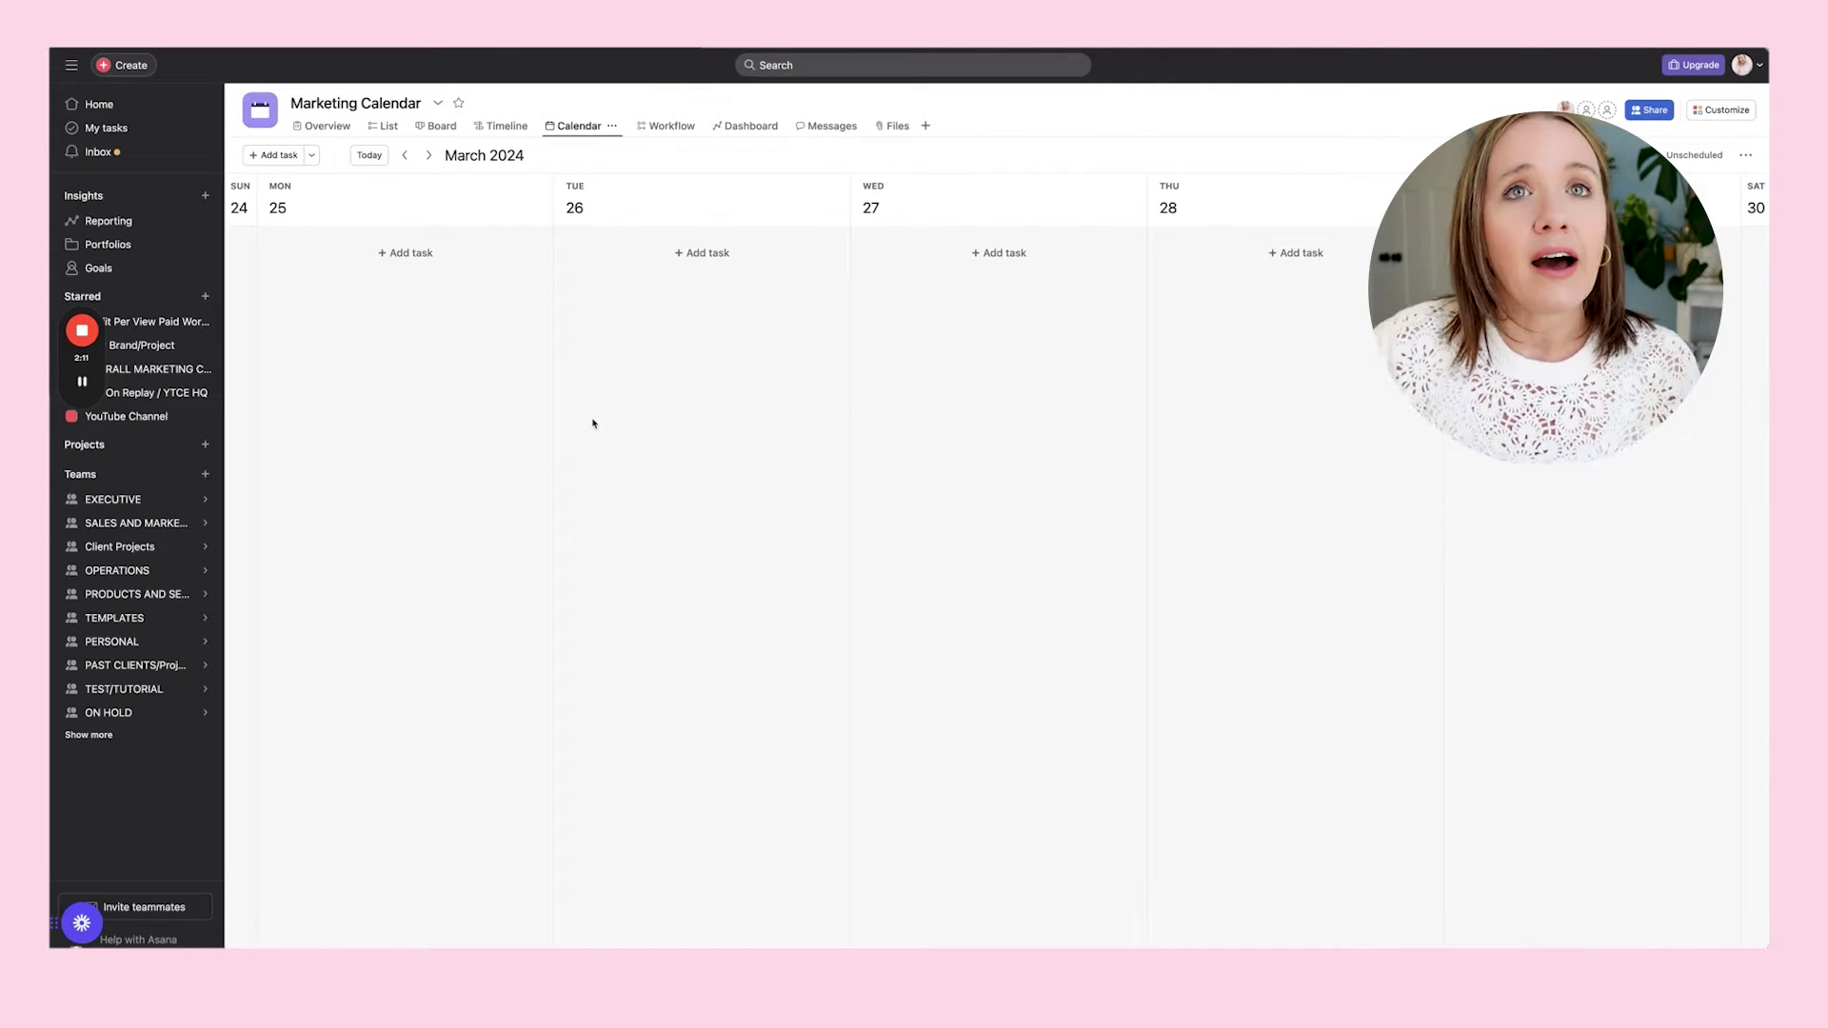
Rename the untitled section in the project's Board view to "Resources"
{"action": "left_click", "coordinate": [434, 131]}
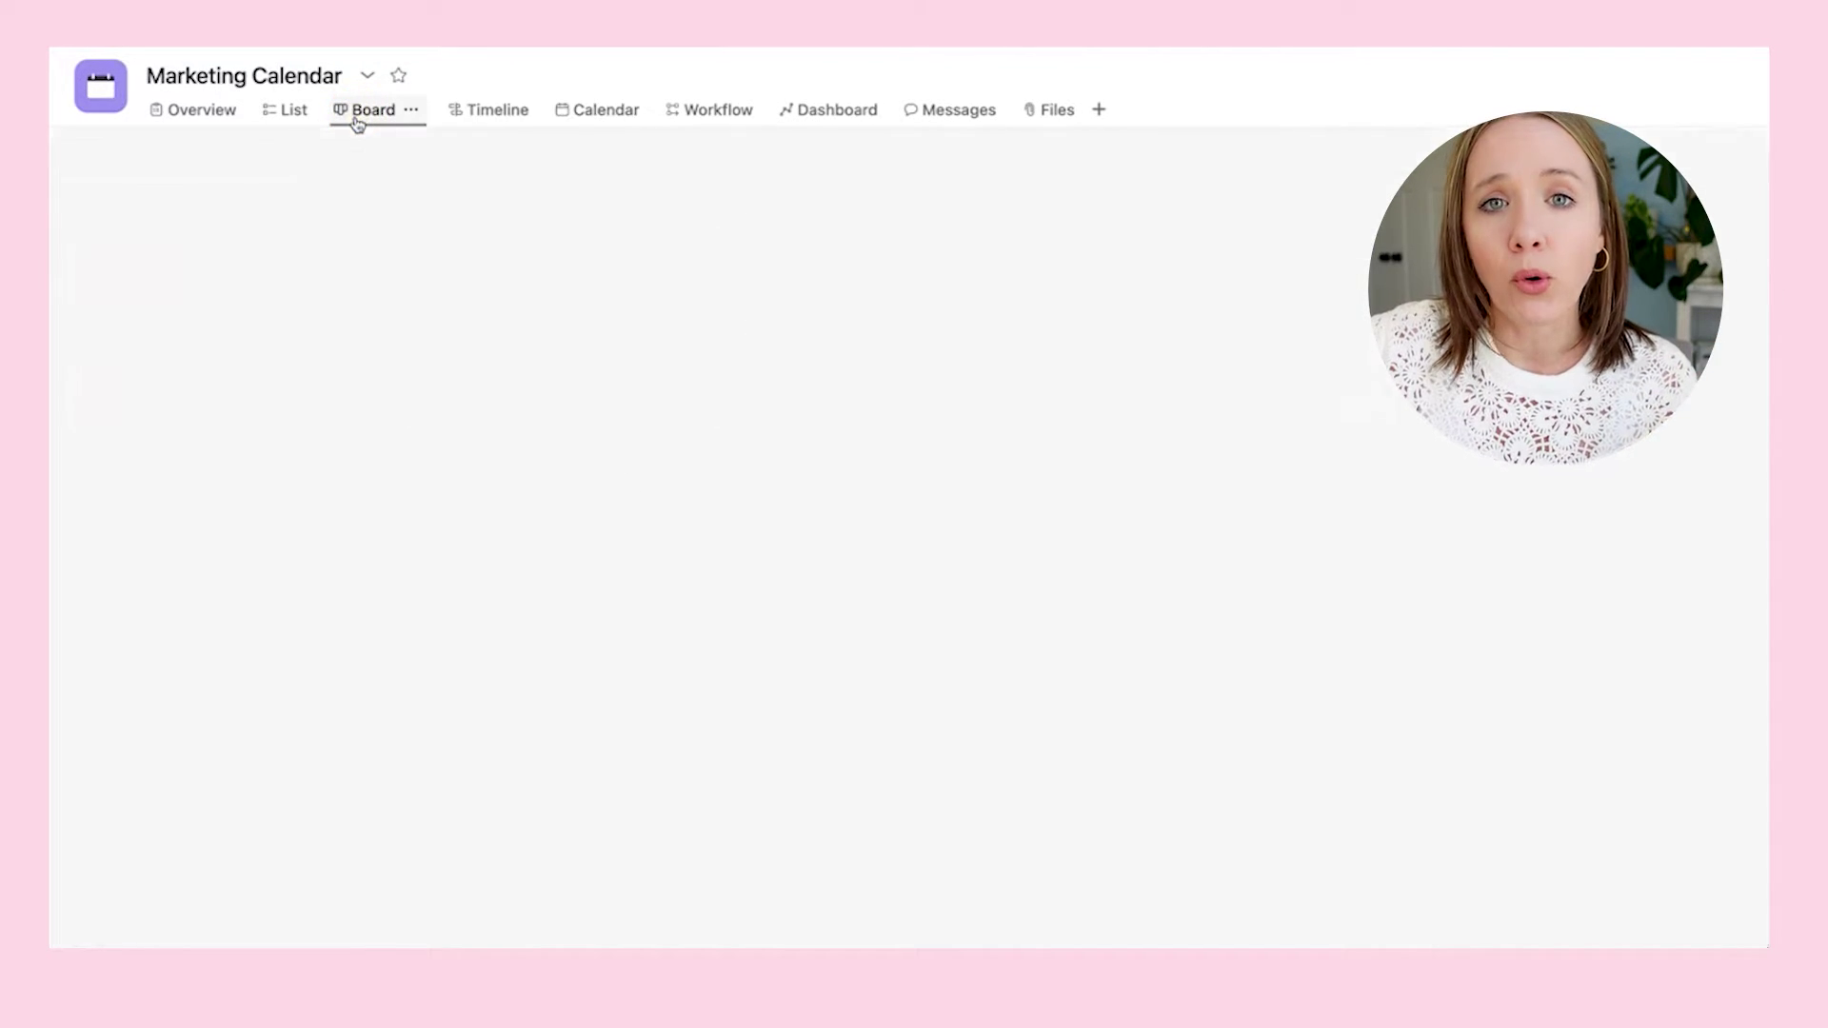
{"action": "left_click", "coordinate": [146, 211]}
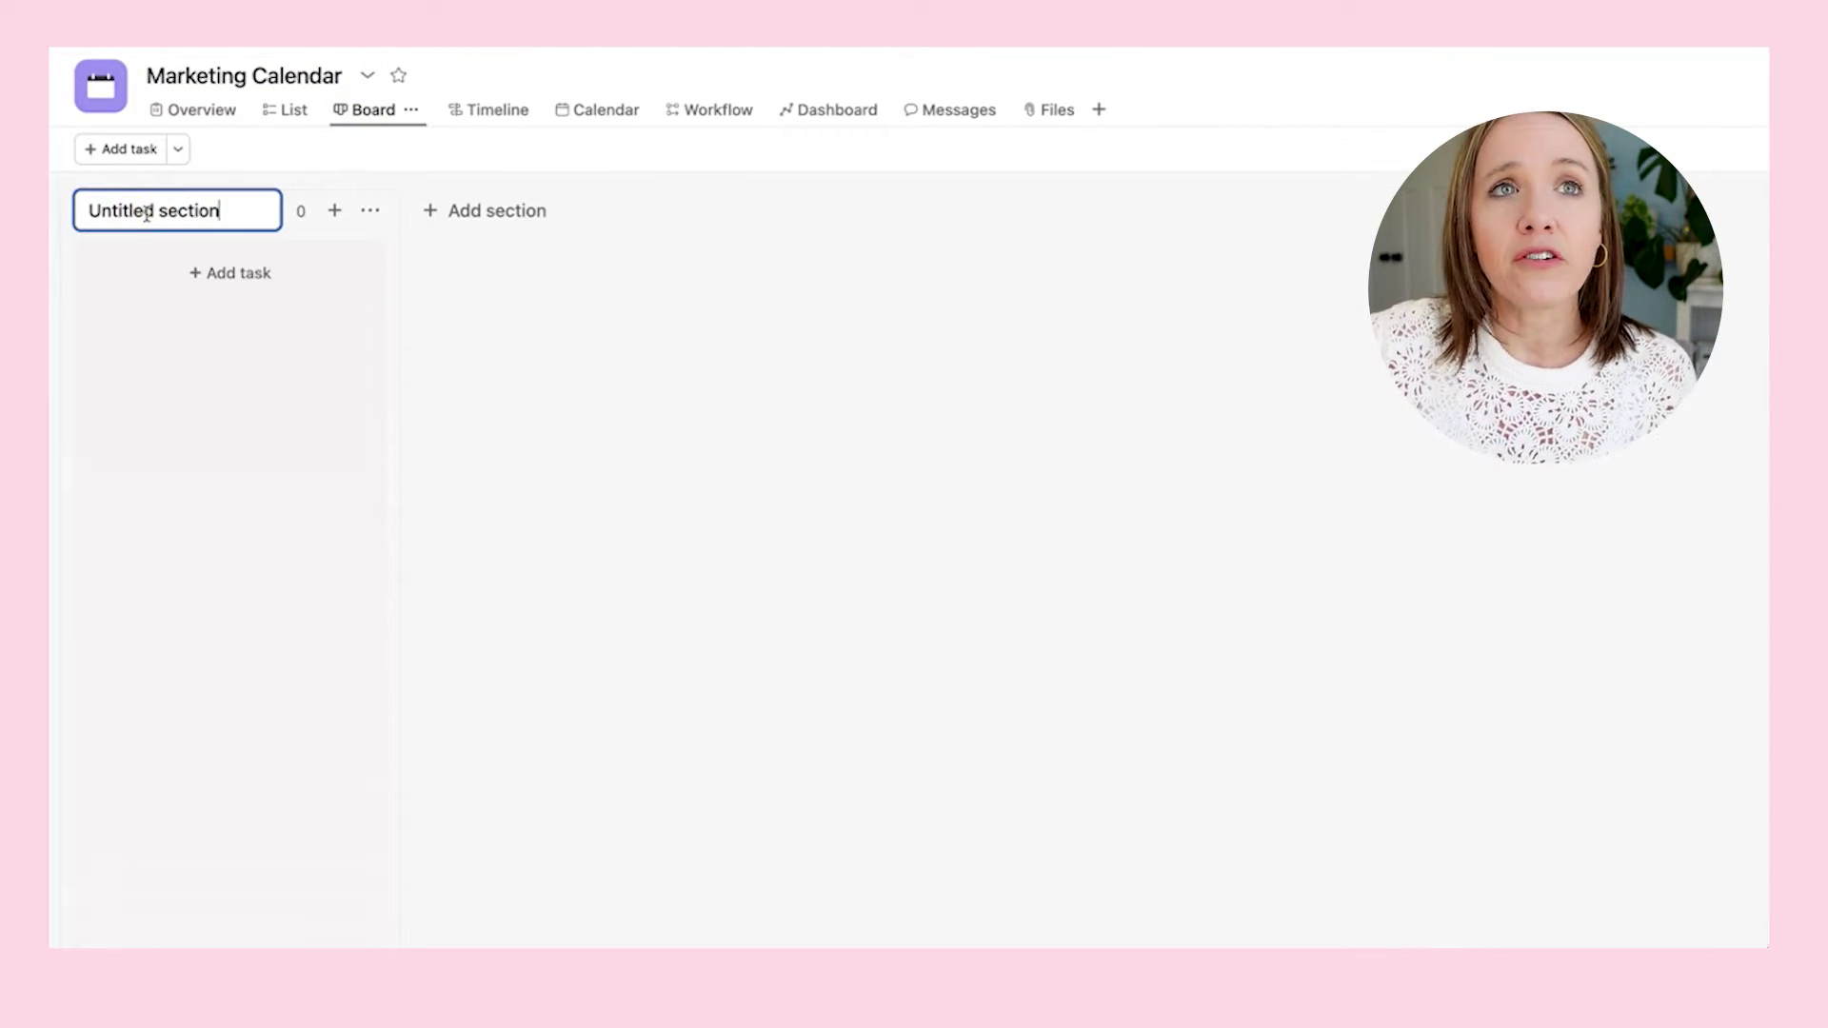
{"action": "triple_click", "coordinate": [147, 212]}
{"action": "type", "text": "Recour"}
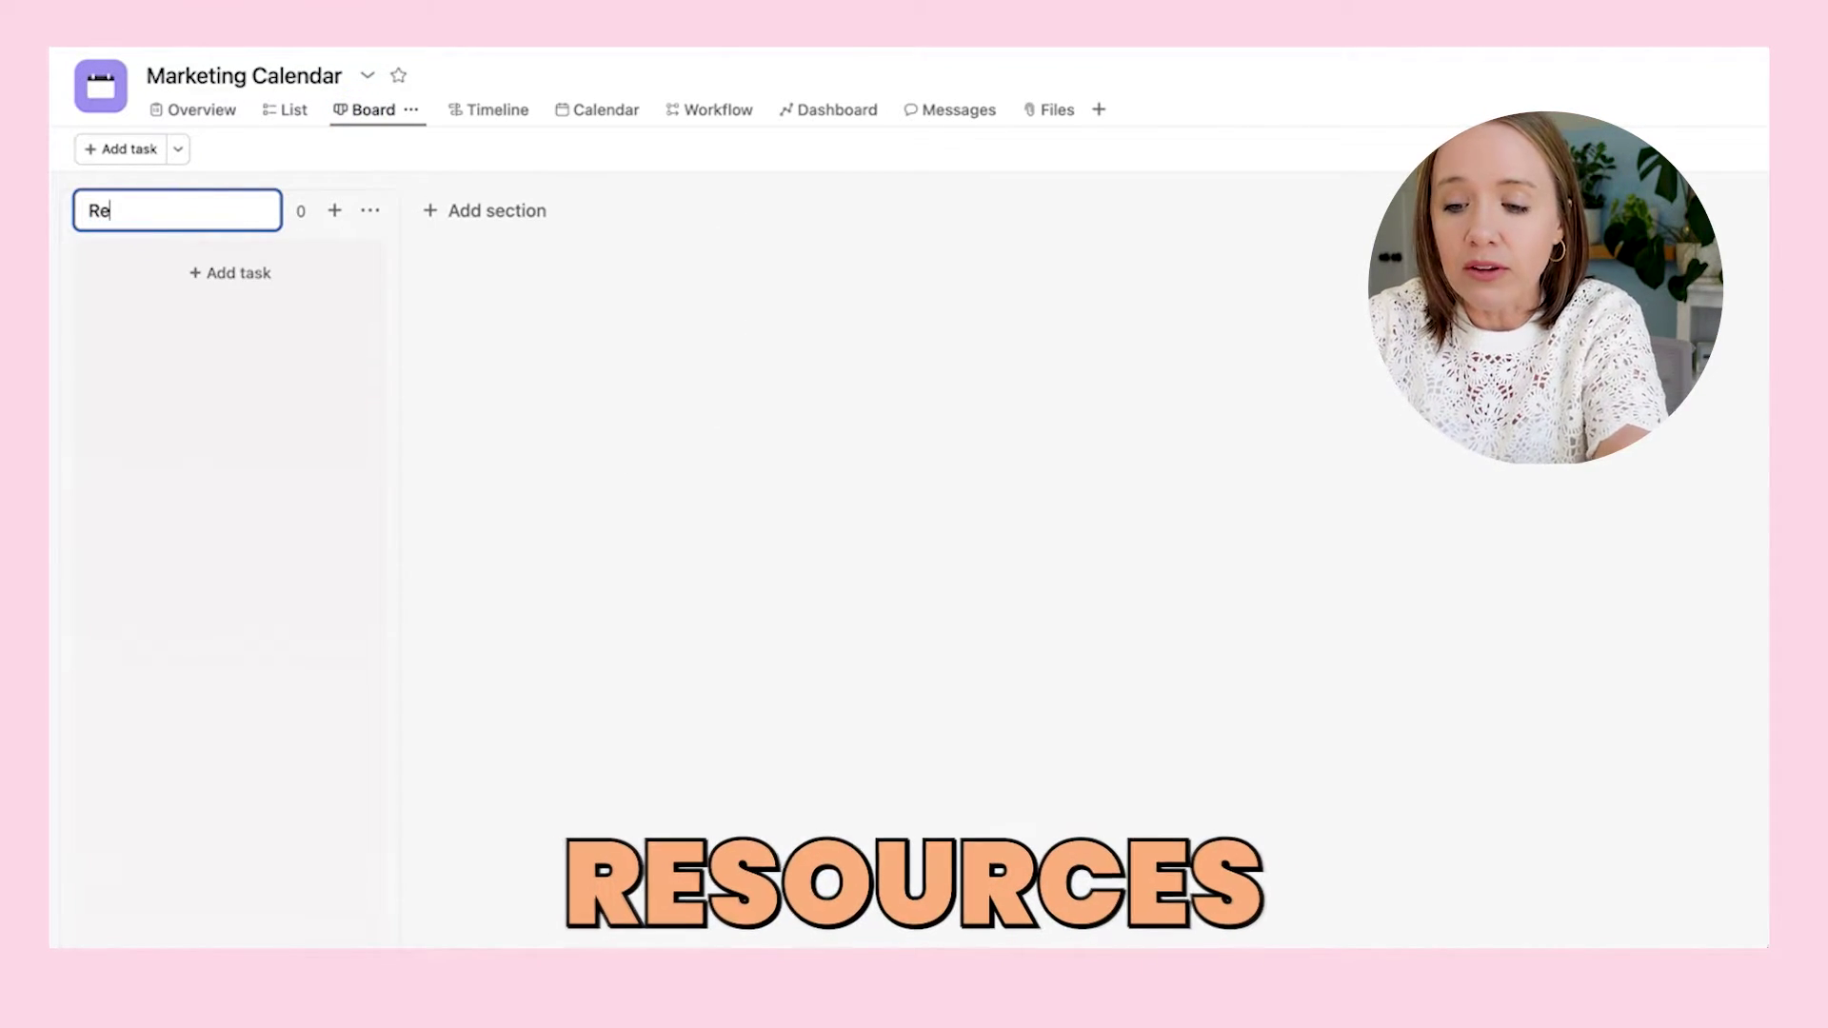
{"action": "key", "text": "BackSpace"}
{"action": "key", "text": "BackSpace"}
{"action": "key", "text": "BackSpace"}
{"action": "key", "text": "BackSpace"}
{"action": "type", "text": "sources"}
{"action": "key", "text": "Return"}
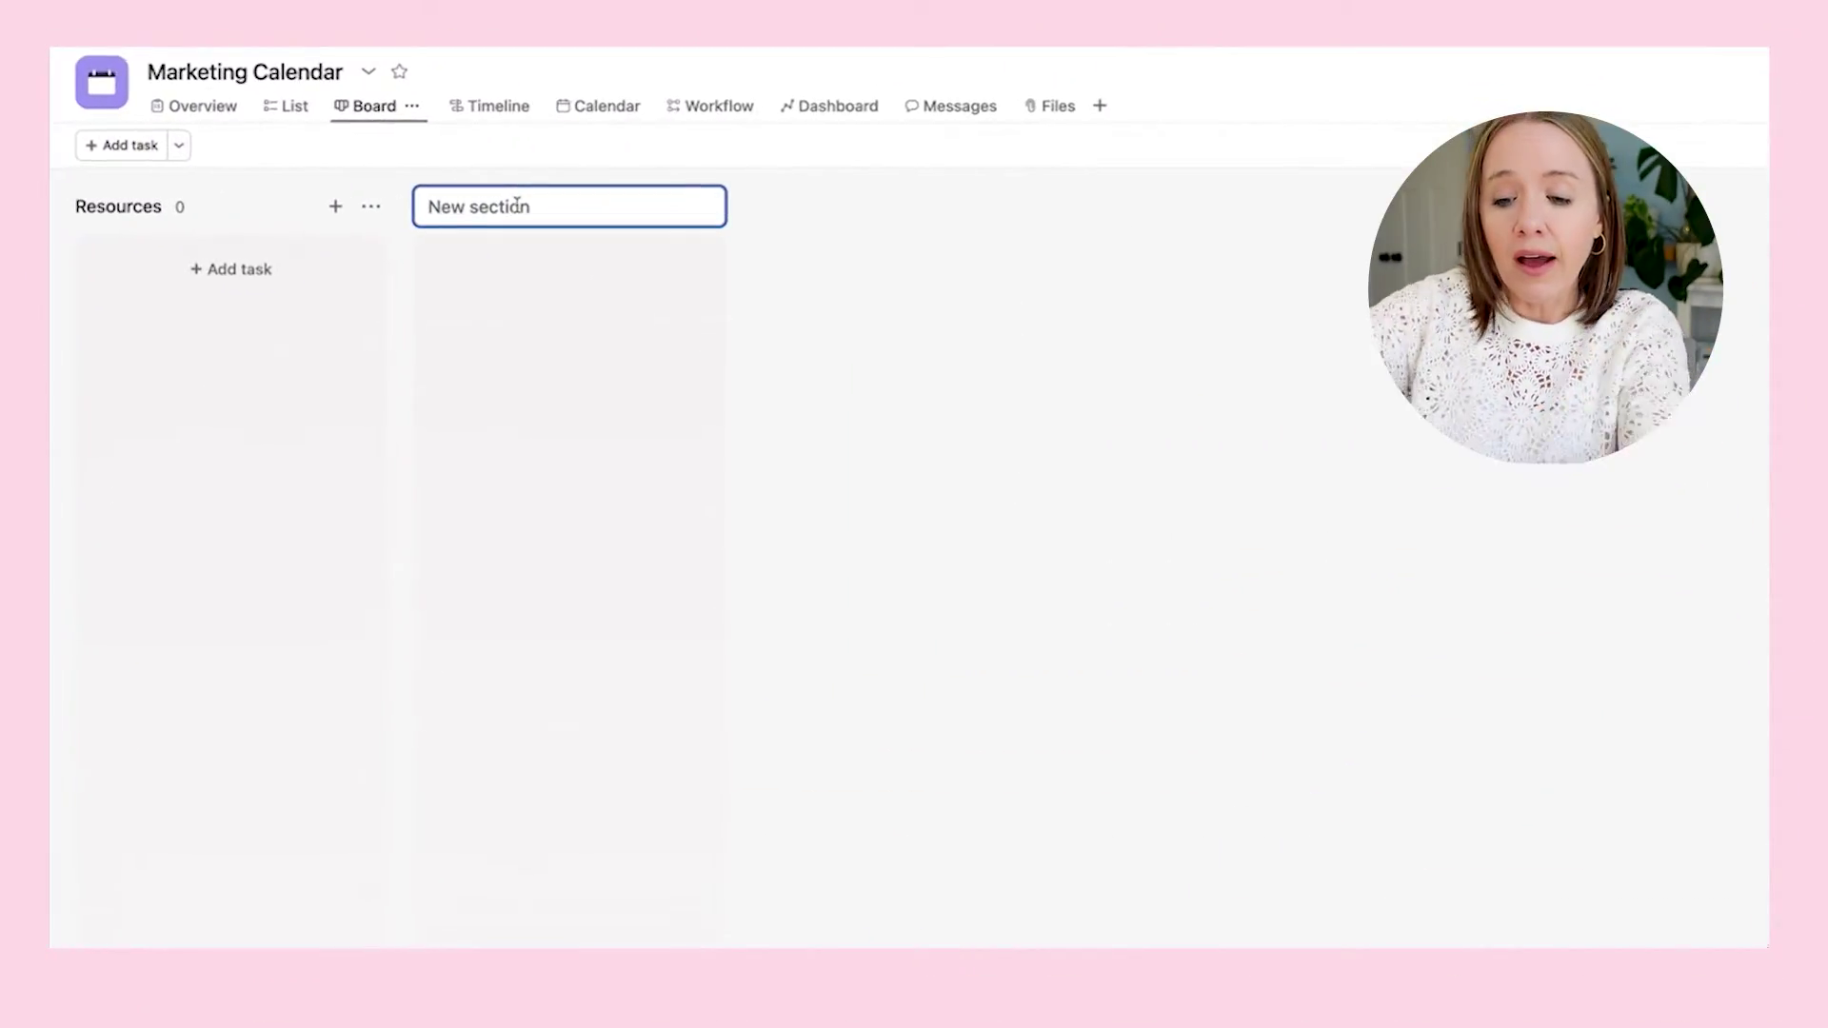
Add two board sections named "YouTube" and "Newsletter" after Resources
{"action": "type", "text": "YouTube"}
{"action": "key", "text": "Return"}
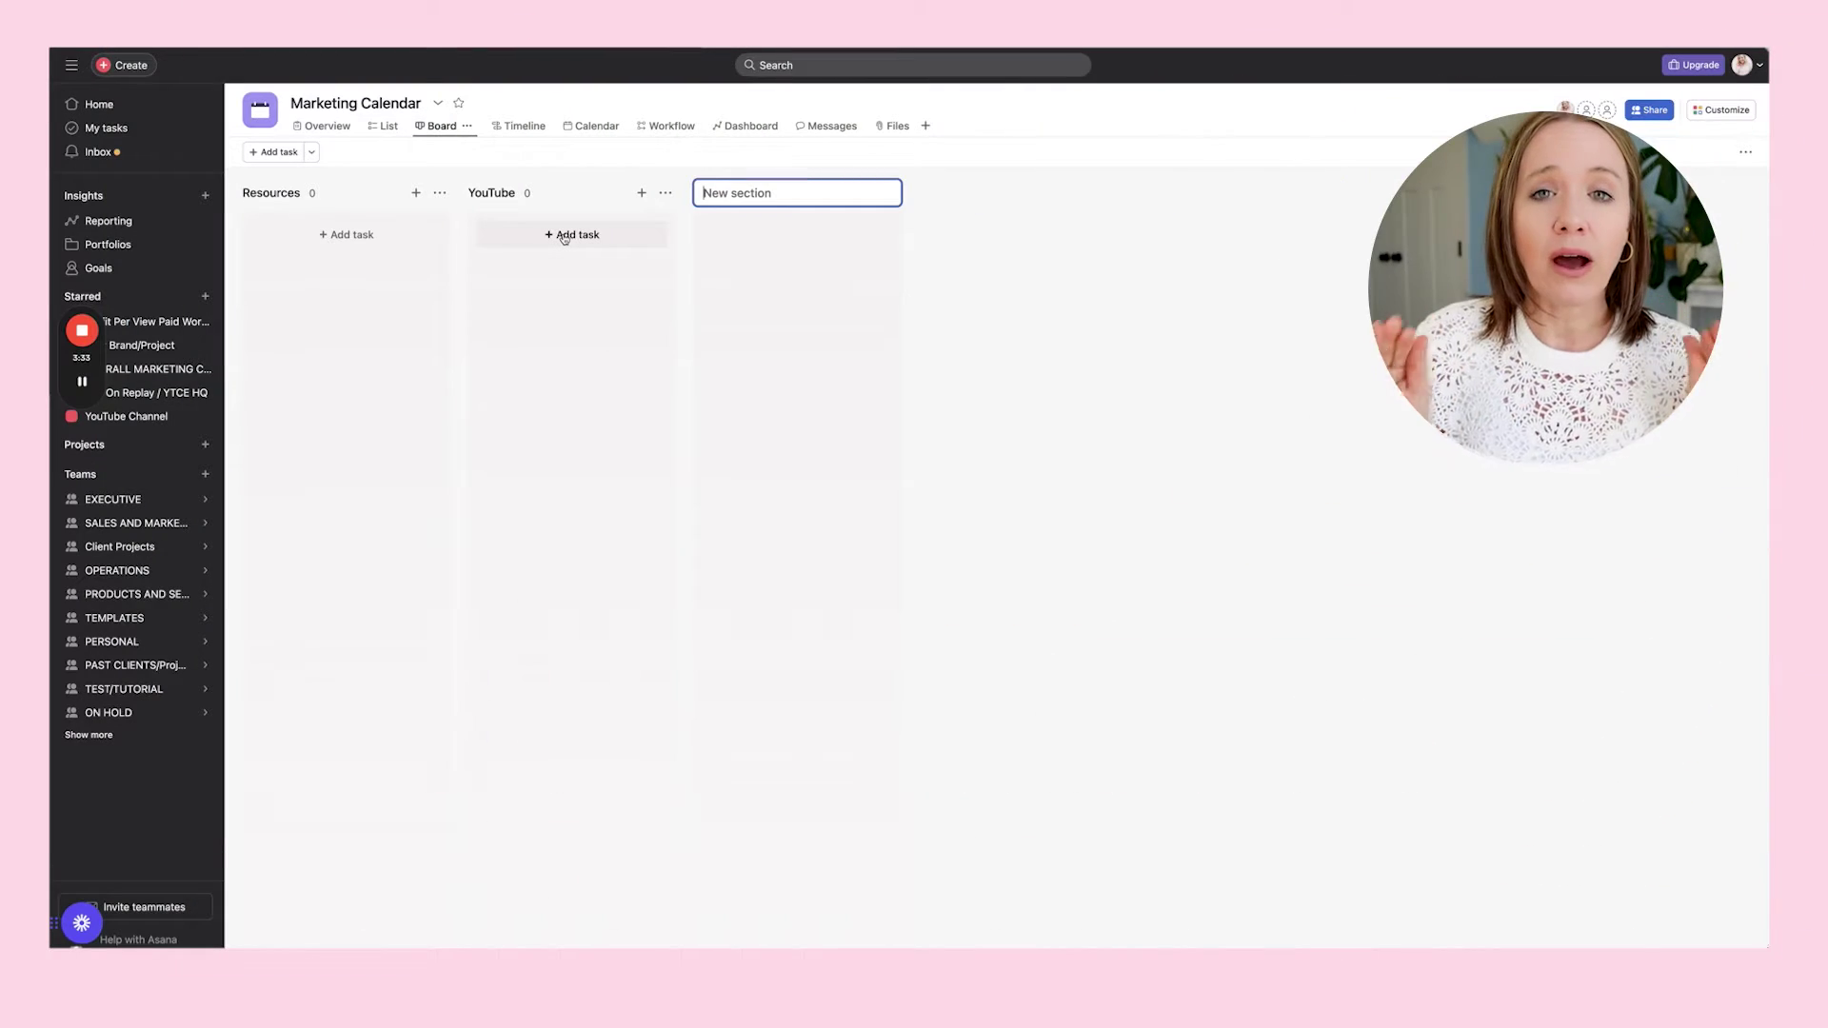
{"action": "type", "text": "Newsk"}
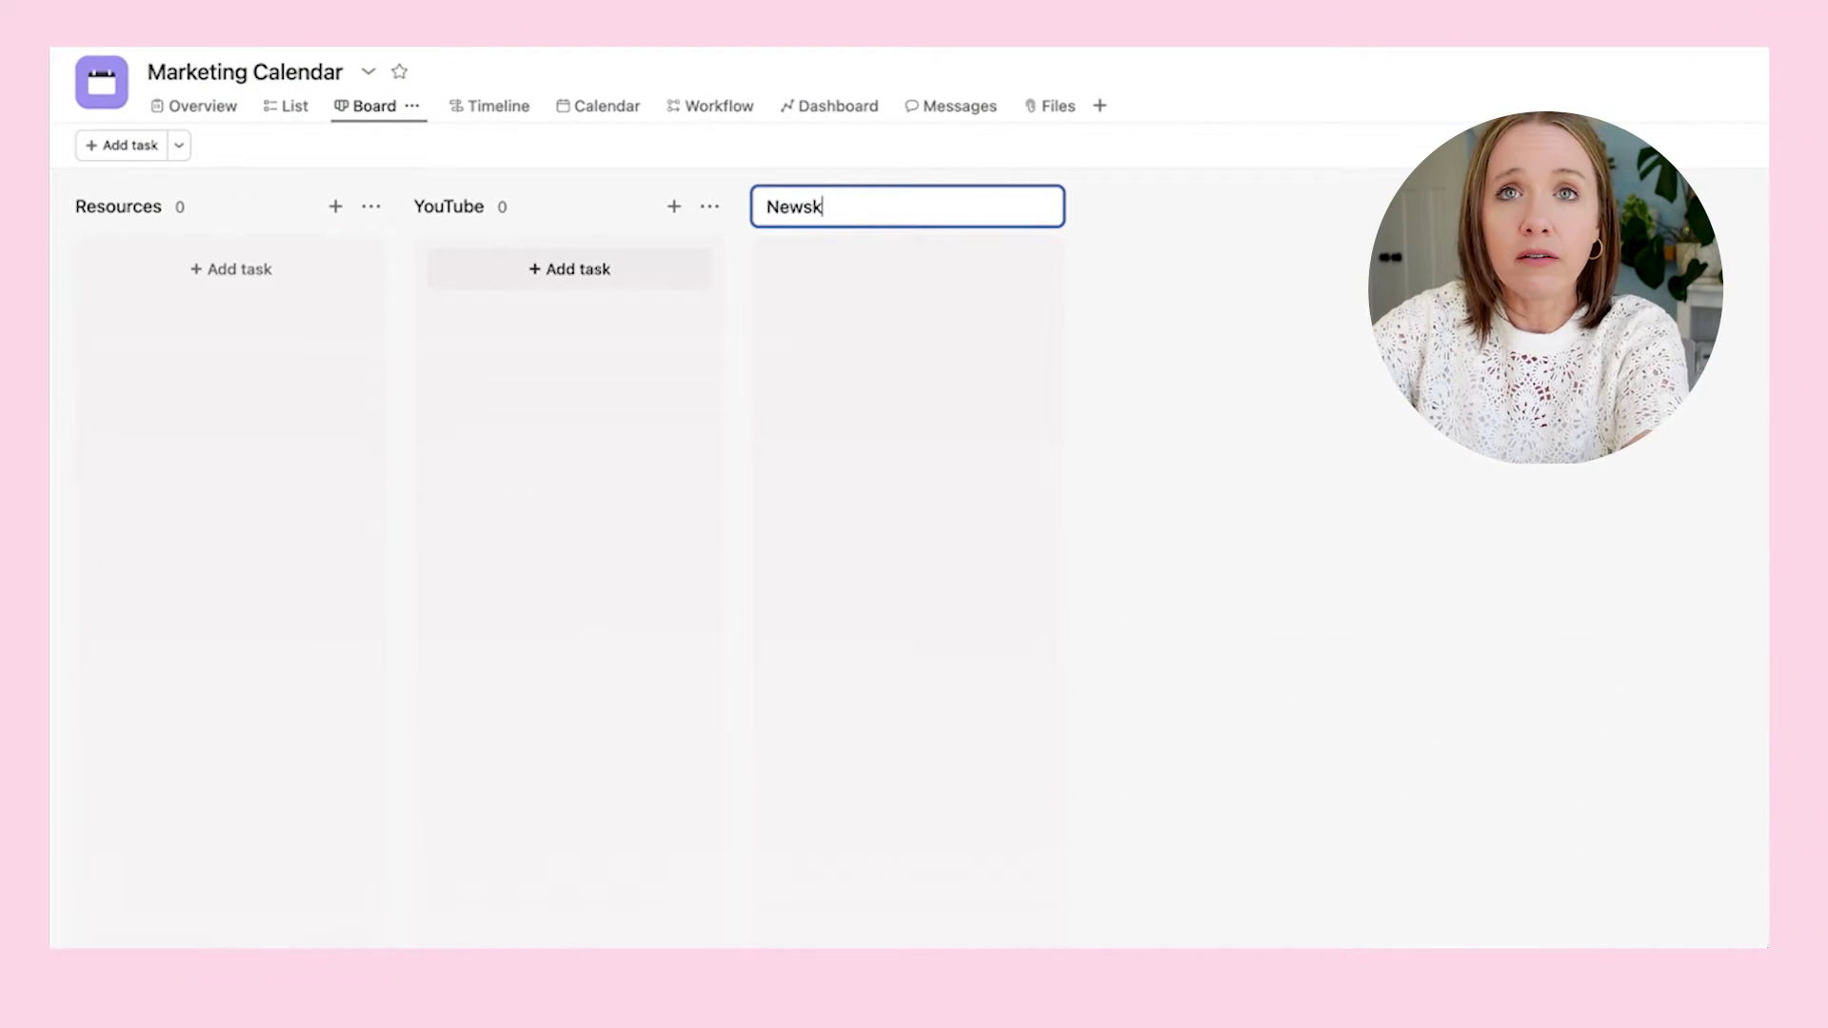
{"action": "key", "text": "BackSpace"}
{"action": "type", "text": "letter"}
{"action": "key", "text": "Return"}
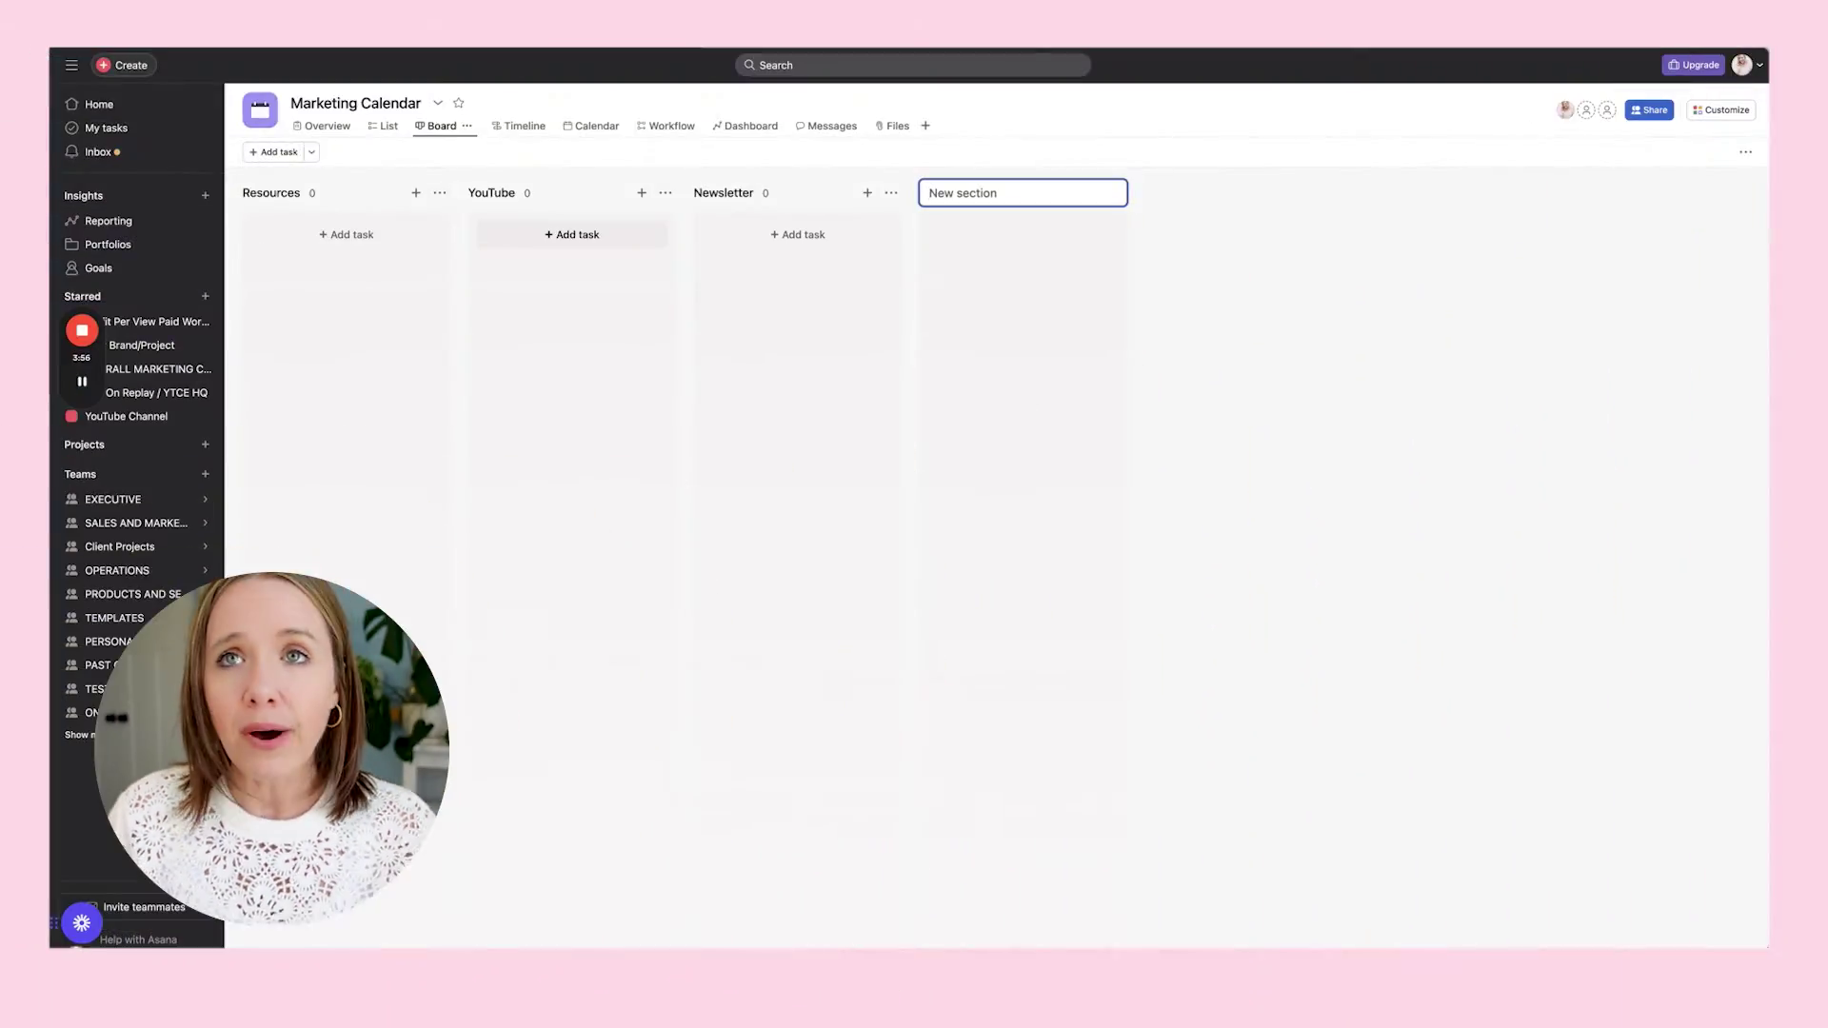
Add two board sections named "Instagram Stories" and "Reels" after Newsletter
{"action": "type", "text": "Insta"}
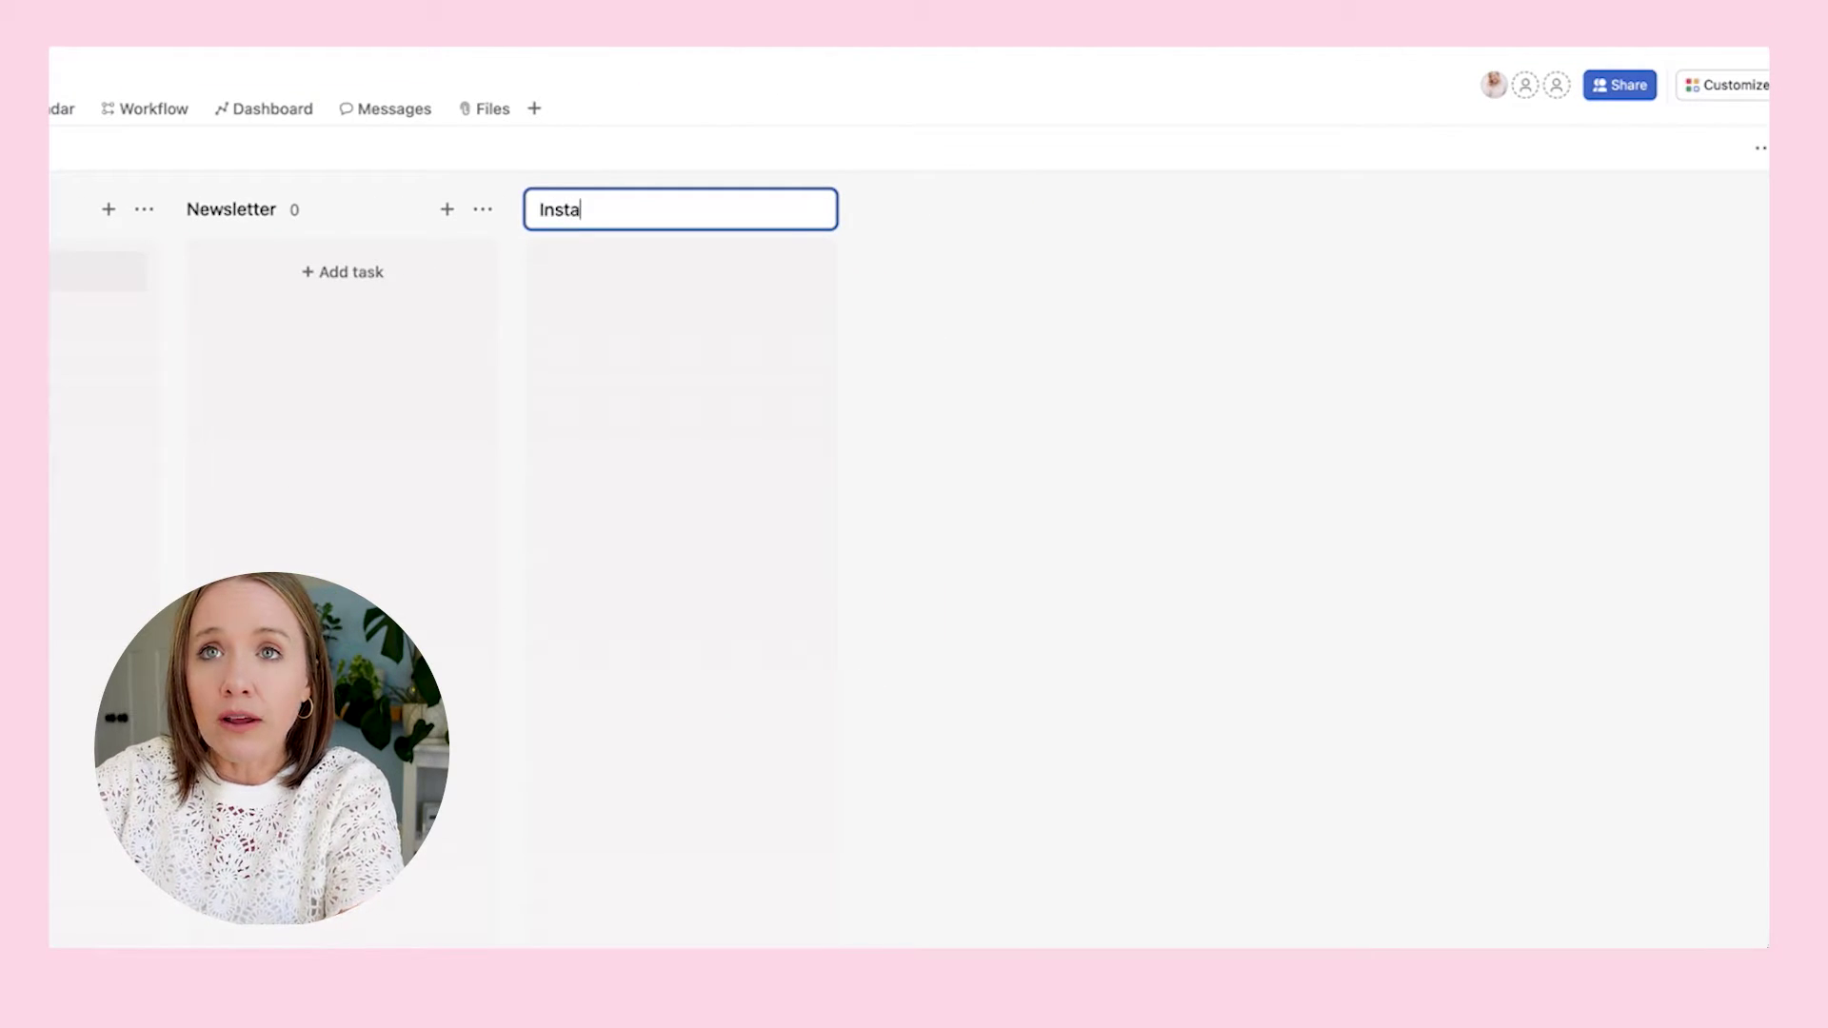
{"action": "type", "text": "gram Stories"}
{"action": "key", "text": "Return"}
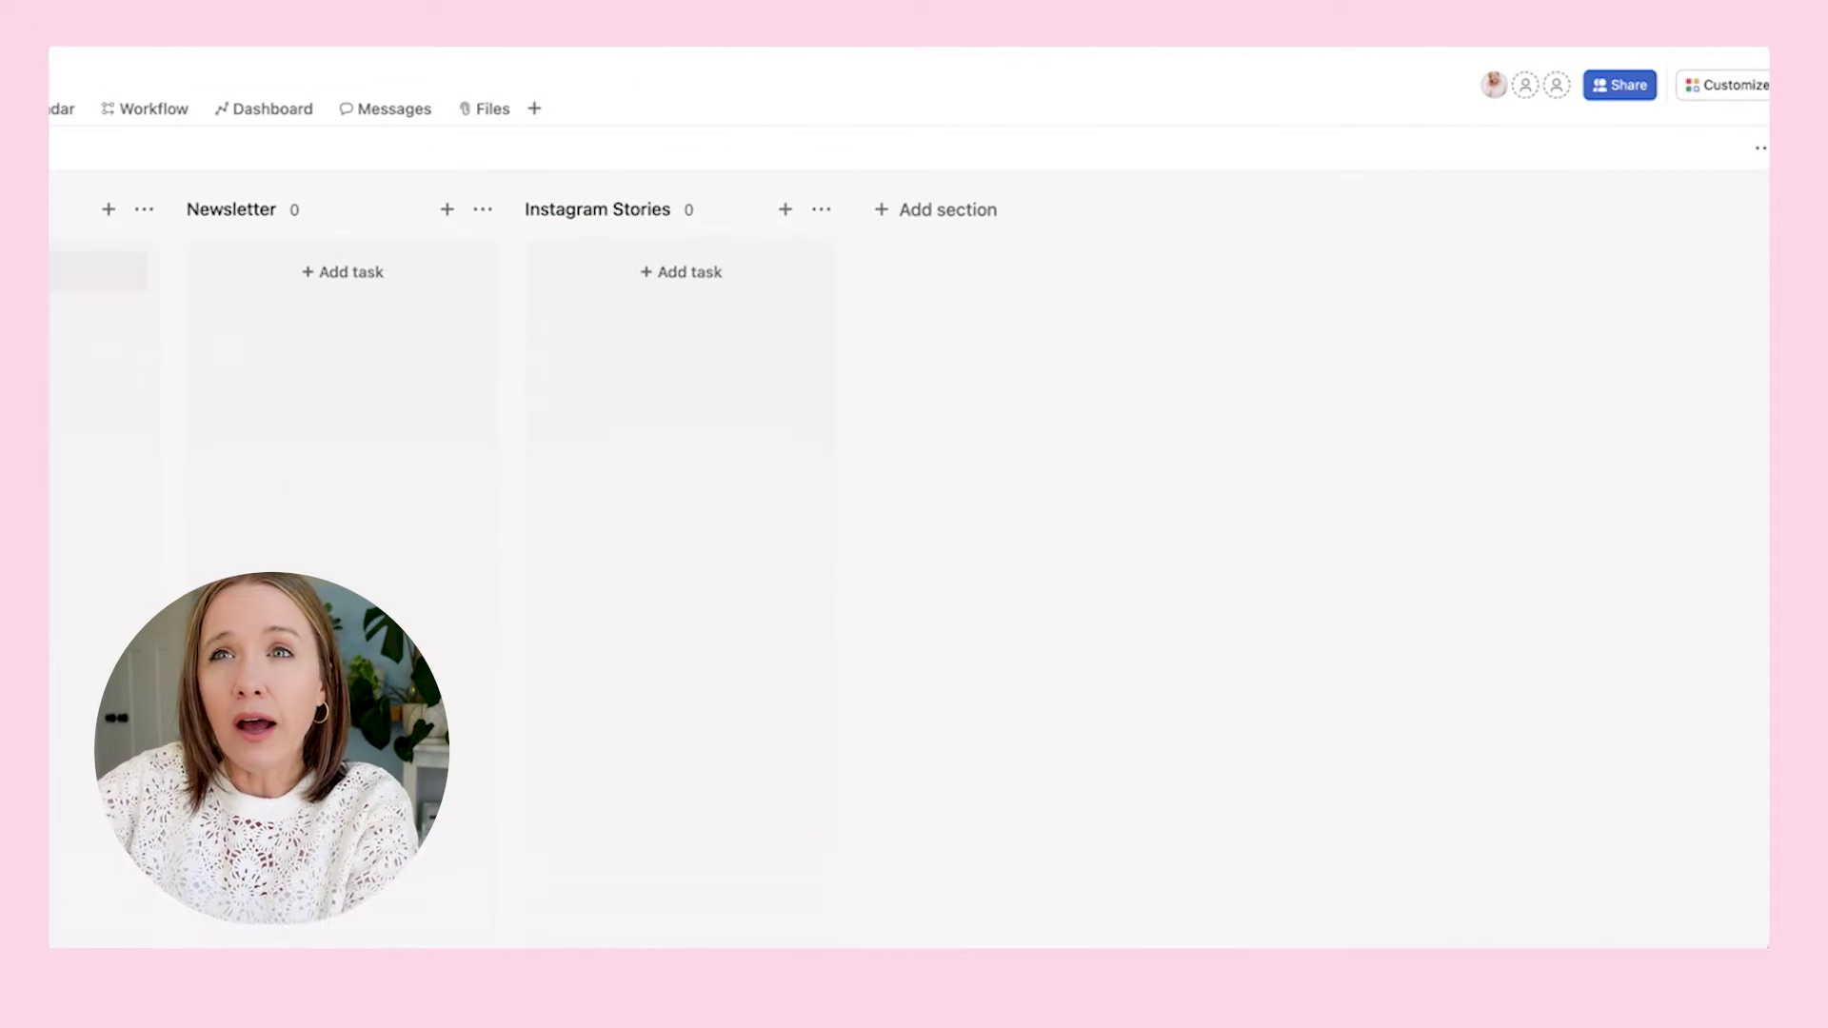
{"action": "left_click", "coordinate": [1028, 209]}
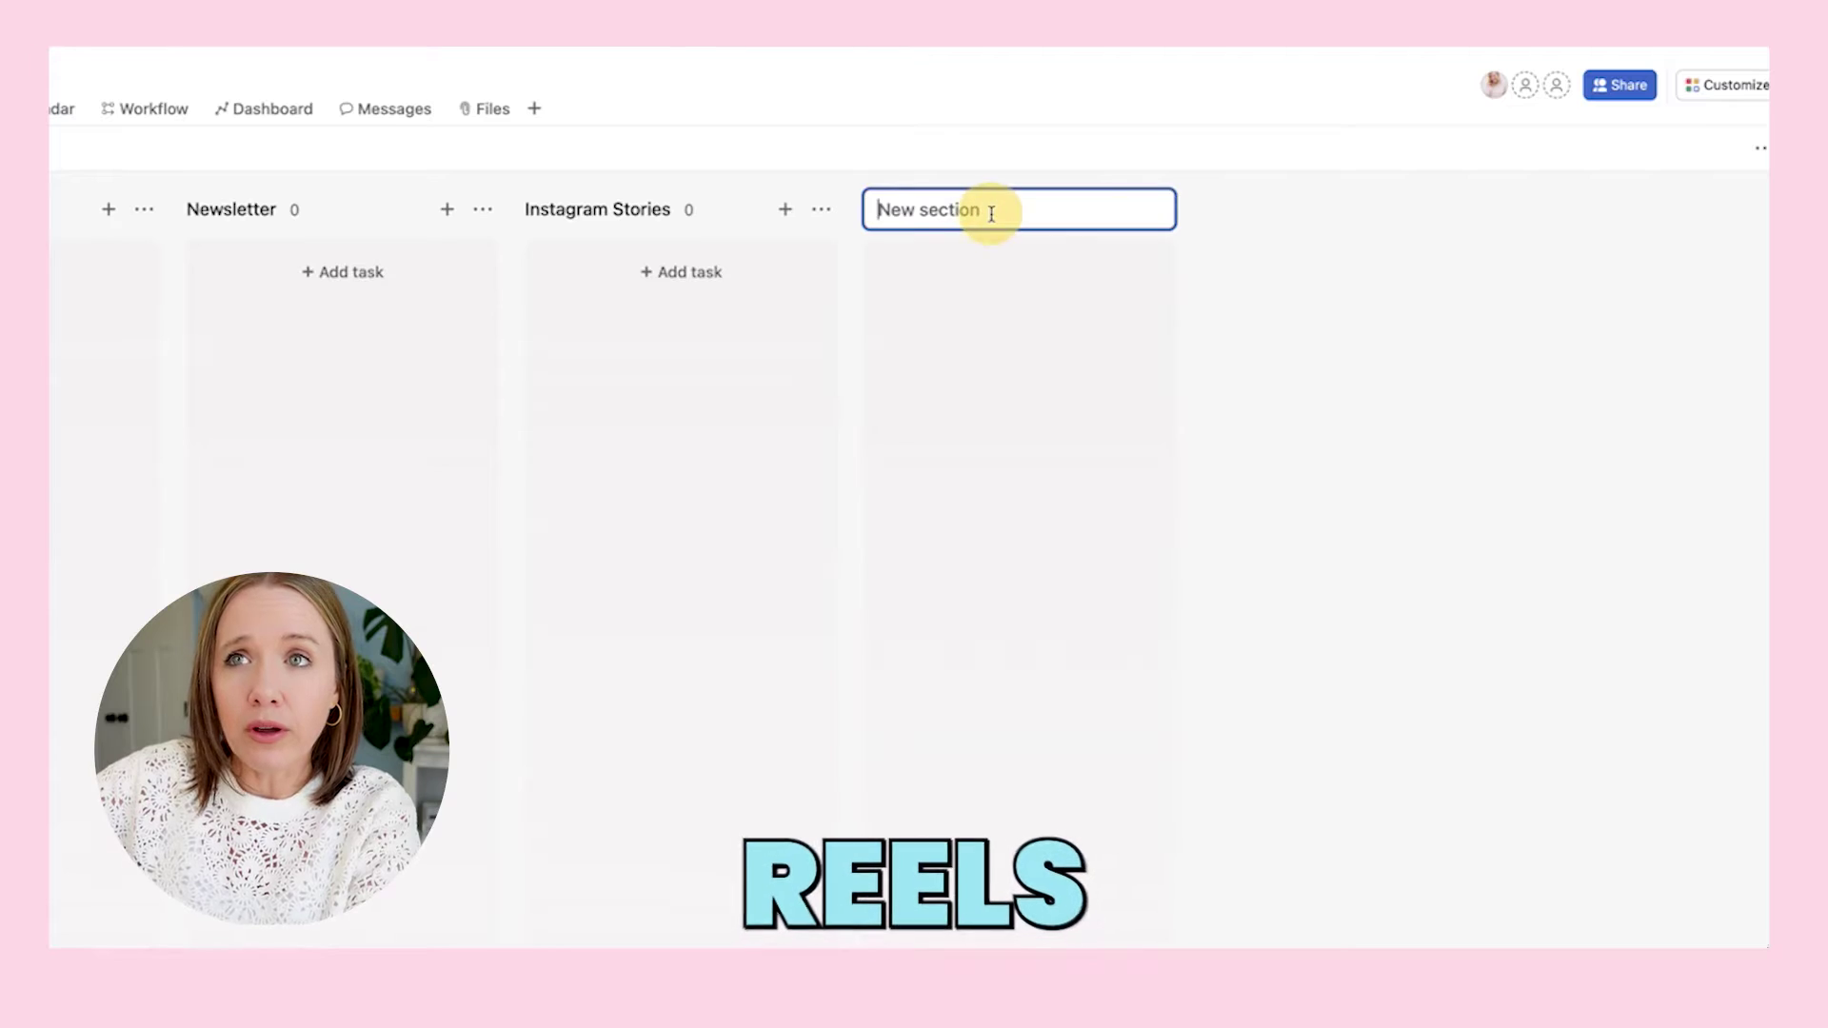
{"action": "type", "text": "Reels"}
{"action": "key", "text": "Return"}
Add a board section named "Instagram Carousels" after Reels
{"action": "left_click", "coordinate": [1259, 207]}
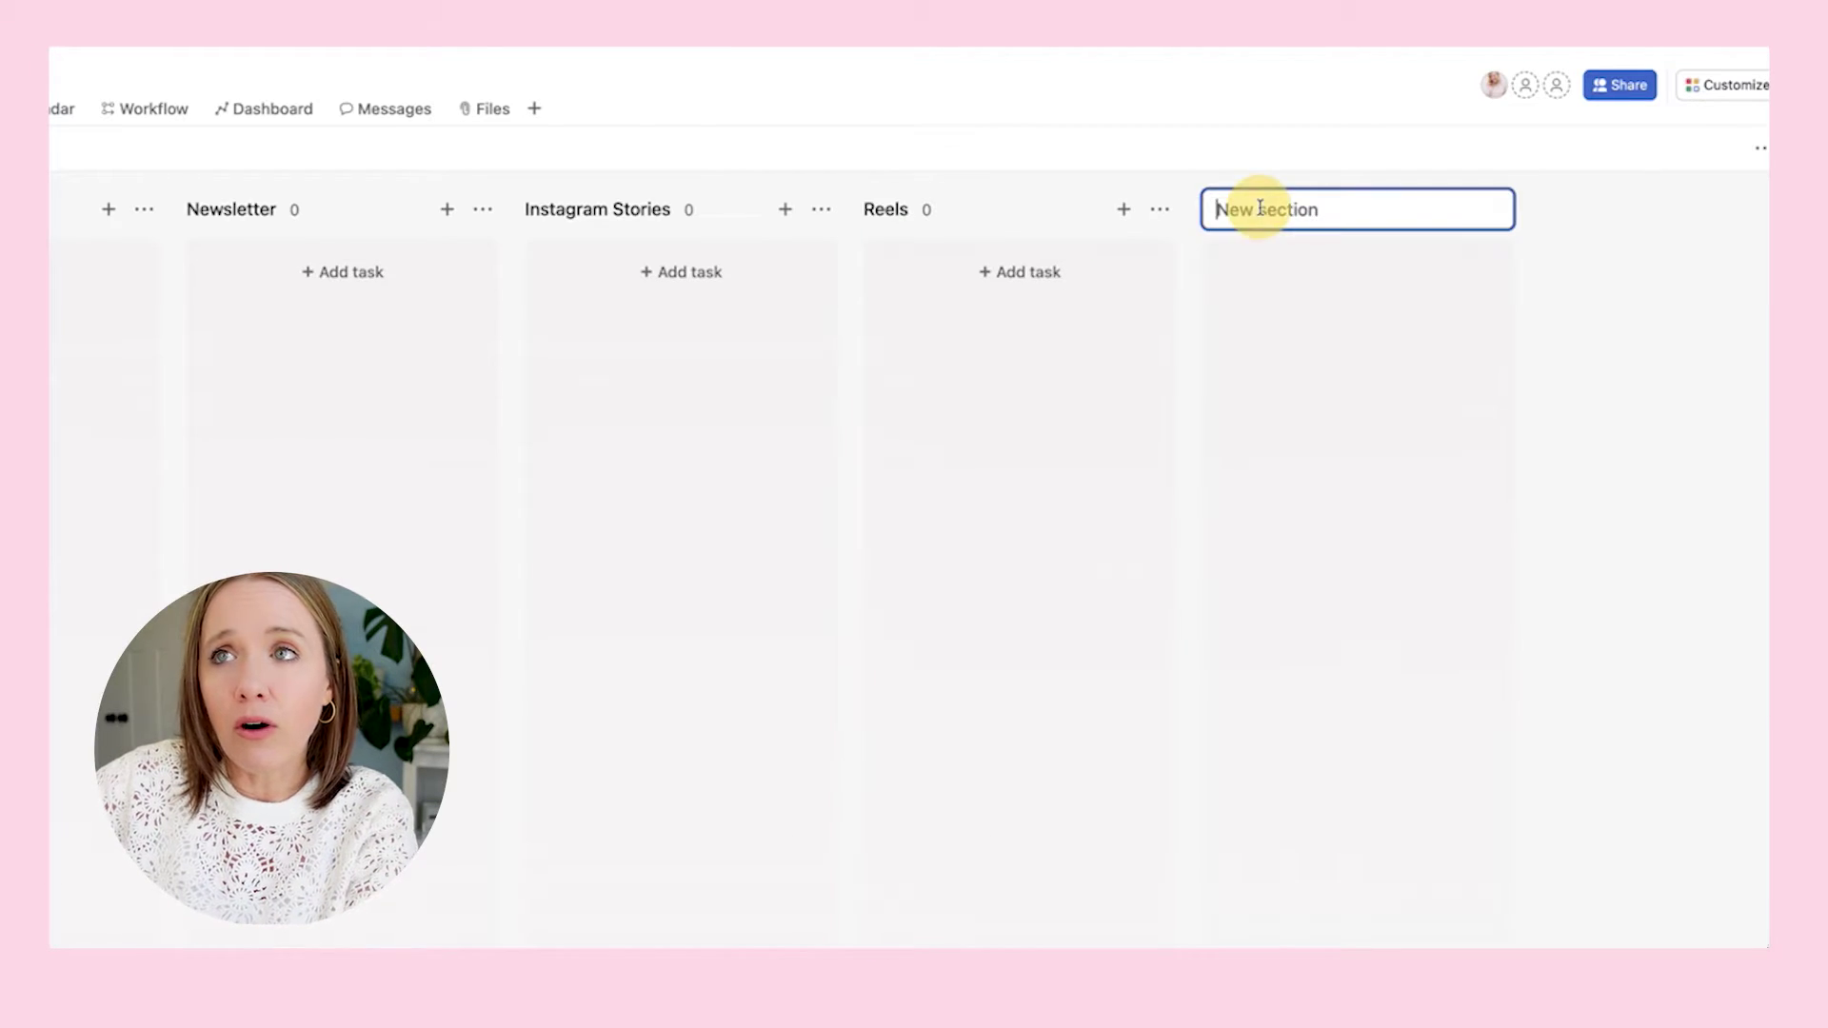
{"action": "type", "text": "Instagram Carosuels"}
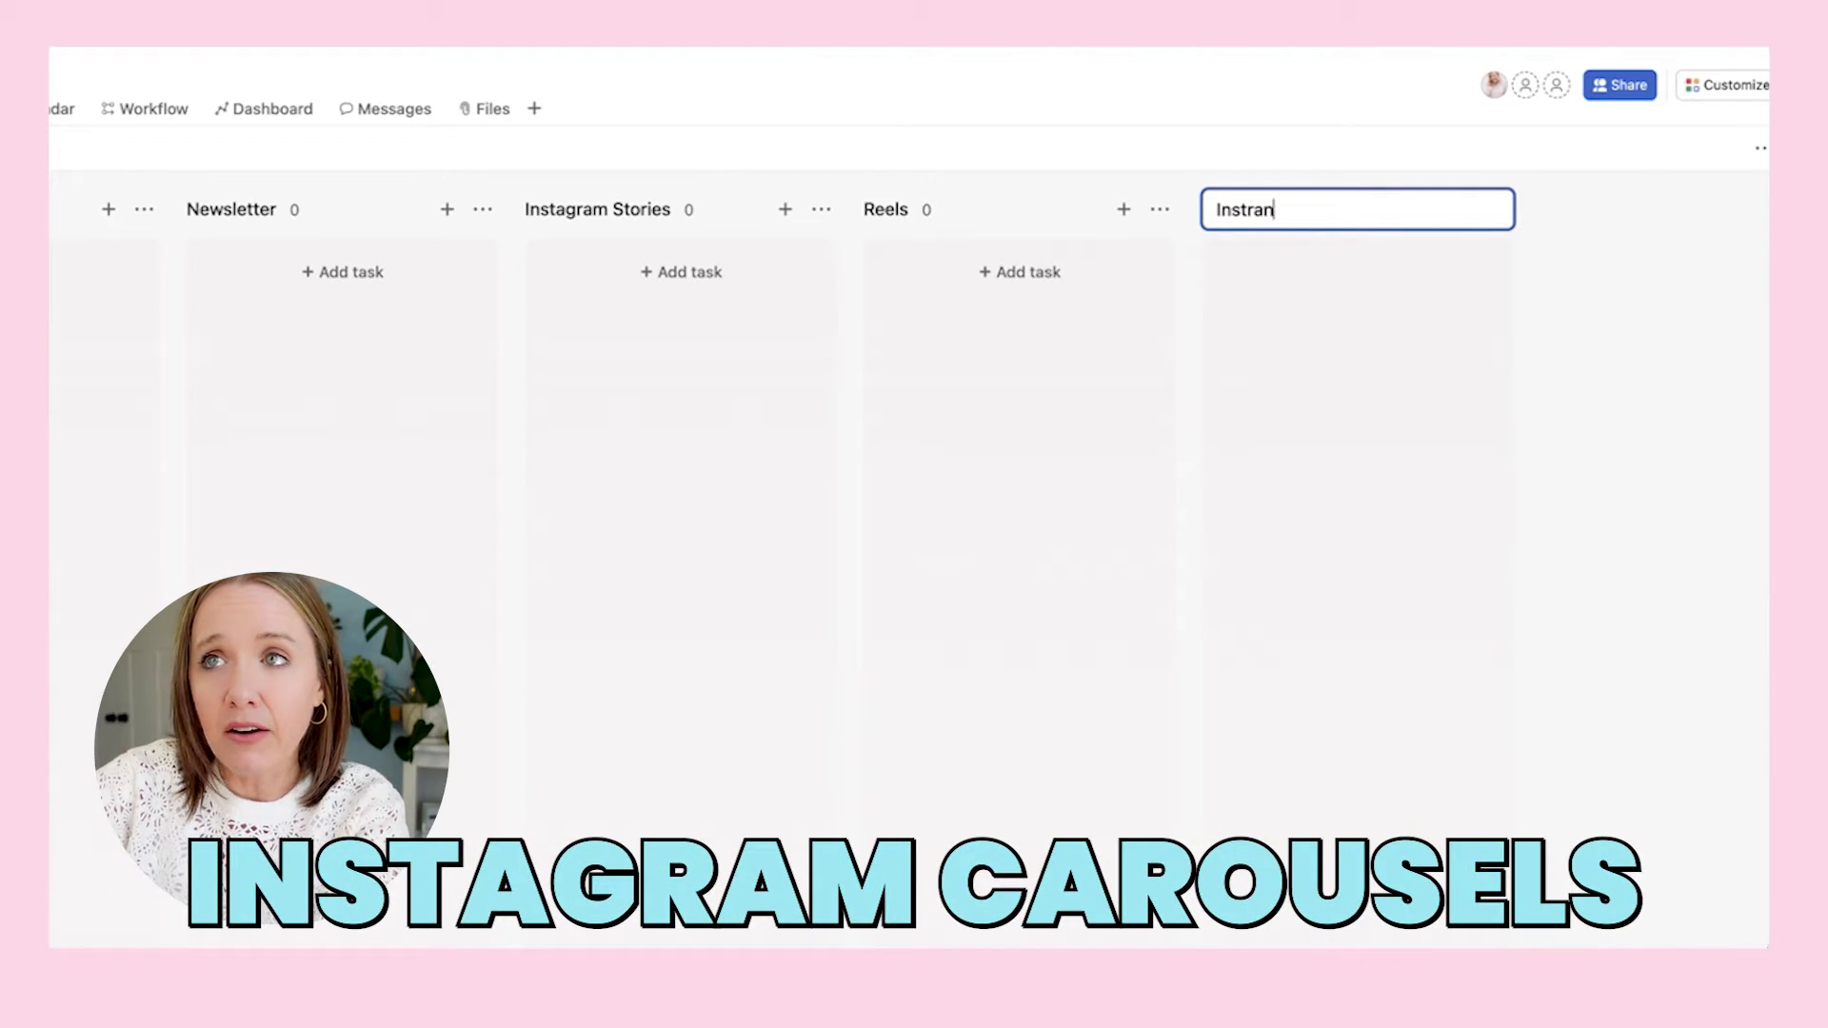
{"action": "right_click", "coordinate": [1340, 218]}
{"action": "left_click", "coordinate": [1340, 219]}
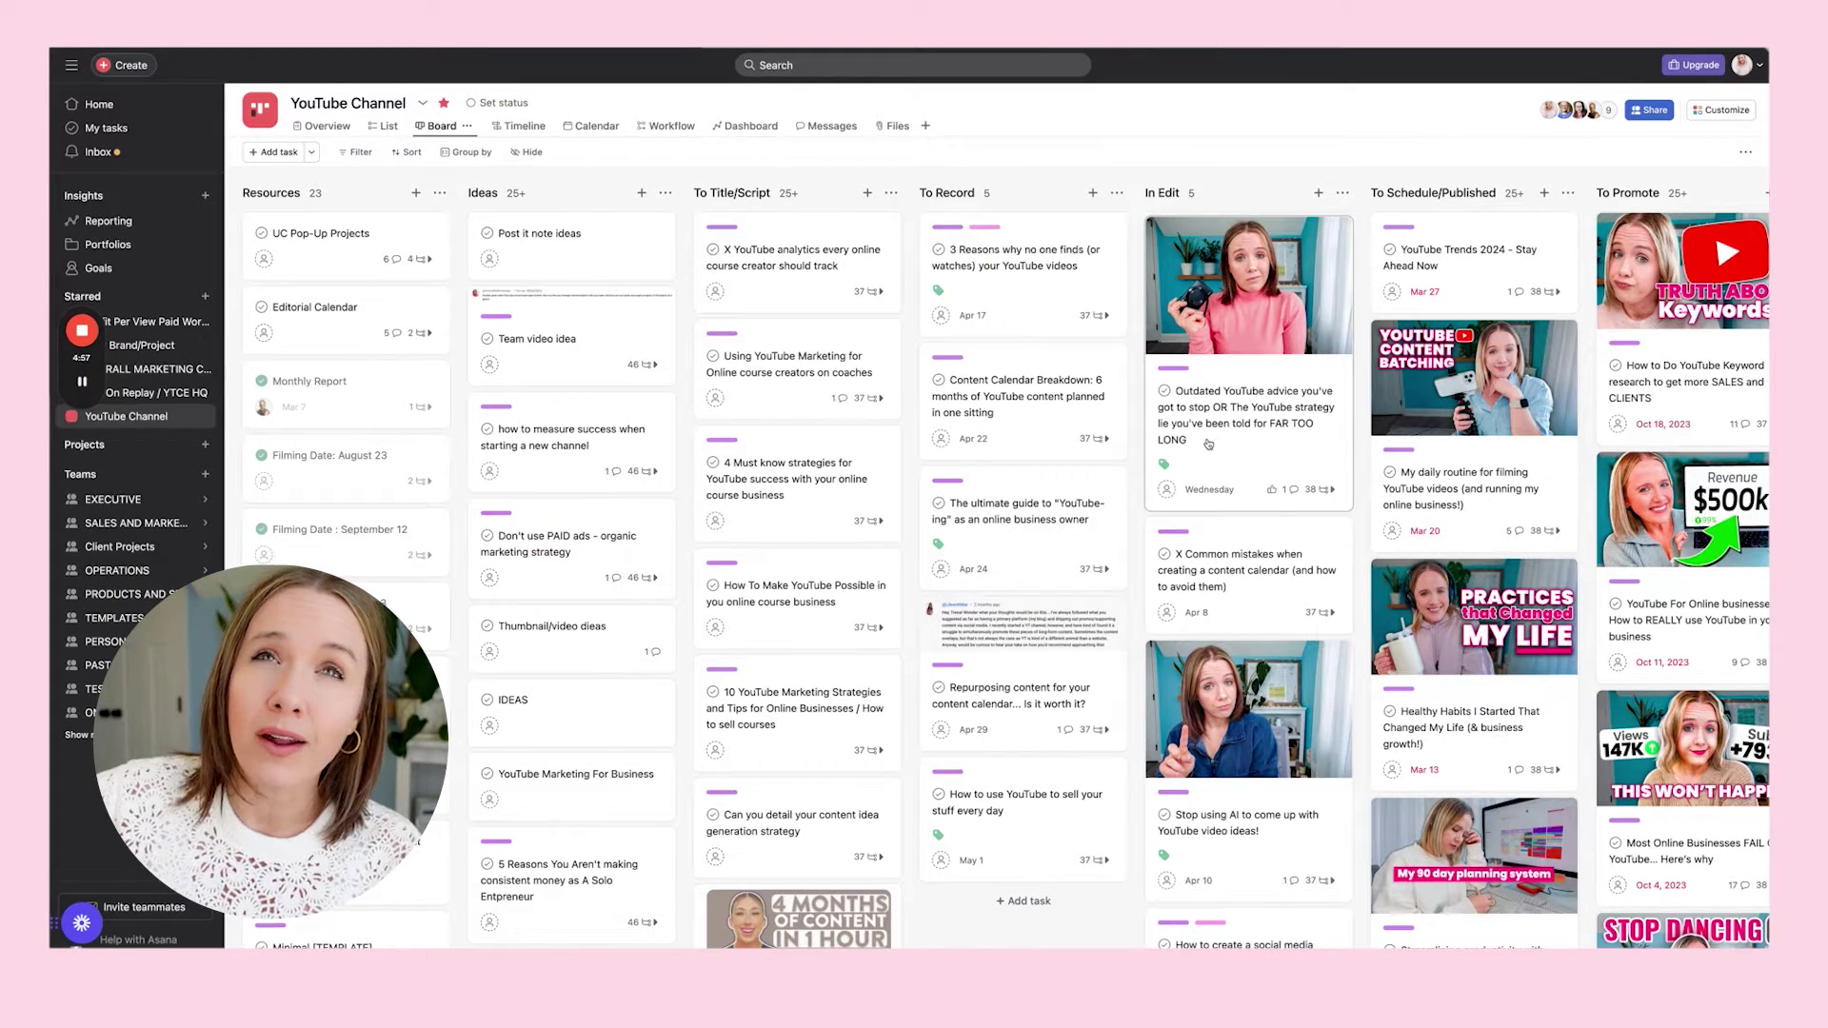
Add the "Outdated YouTube advice" task from the In Edit section to the Marketing Calendar project
{"action": "left_click", "coordinate": [1205, 444]}
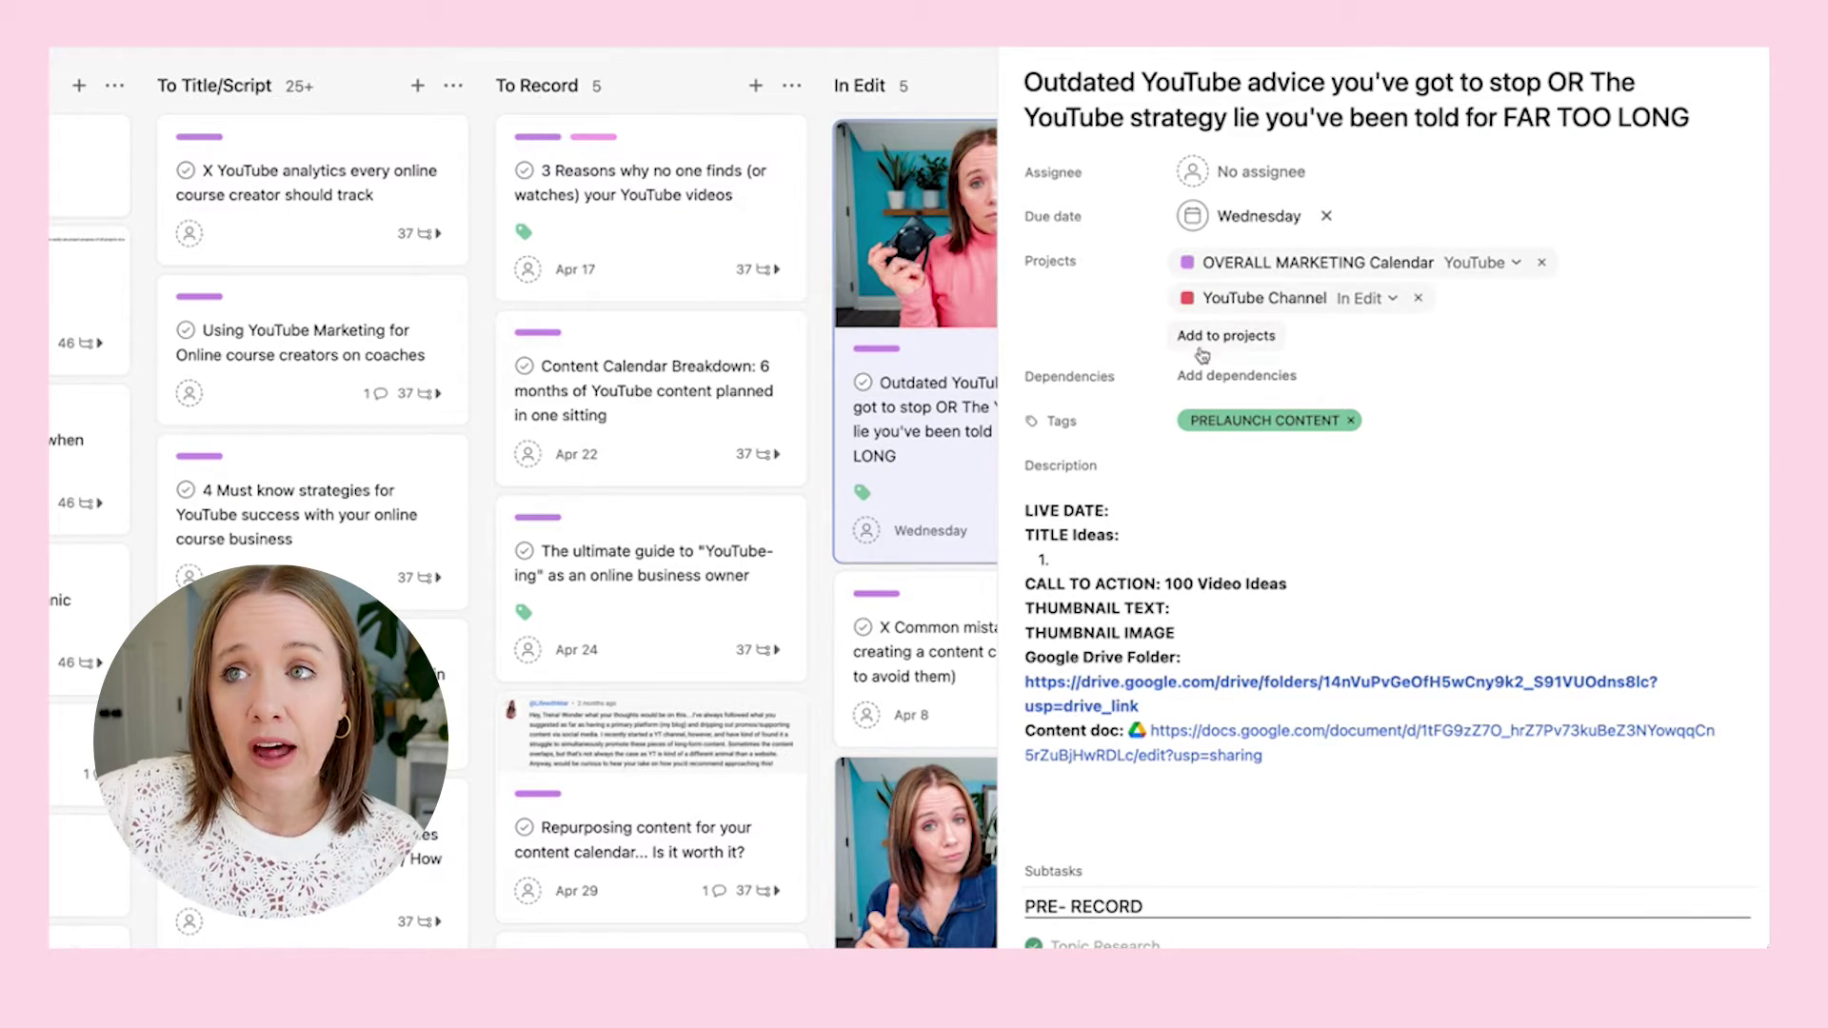
{"action": "left_click", "coordinate": [1233, 337]}
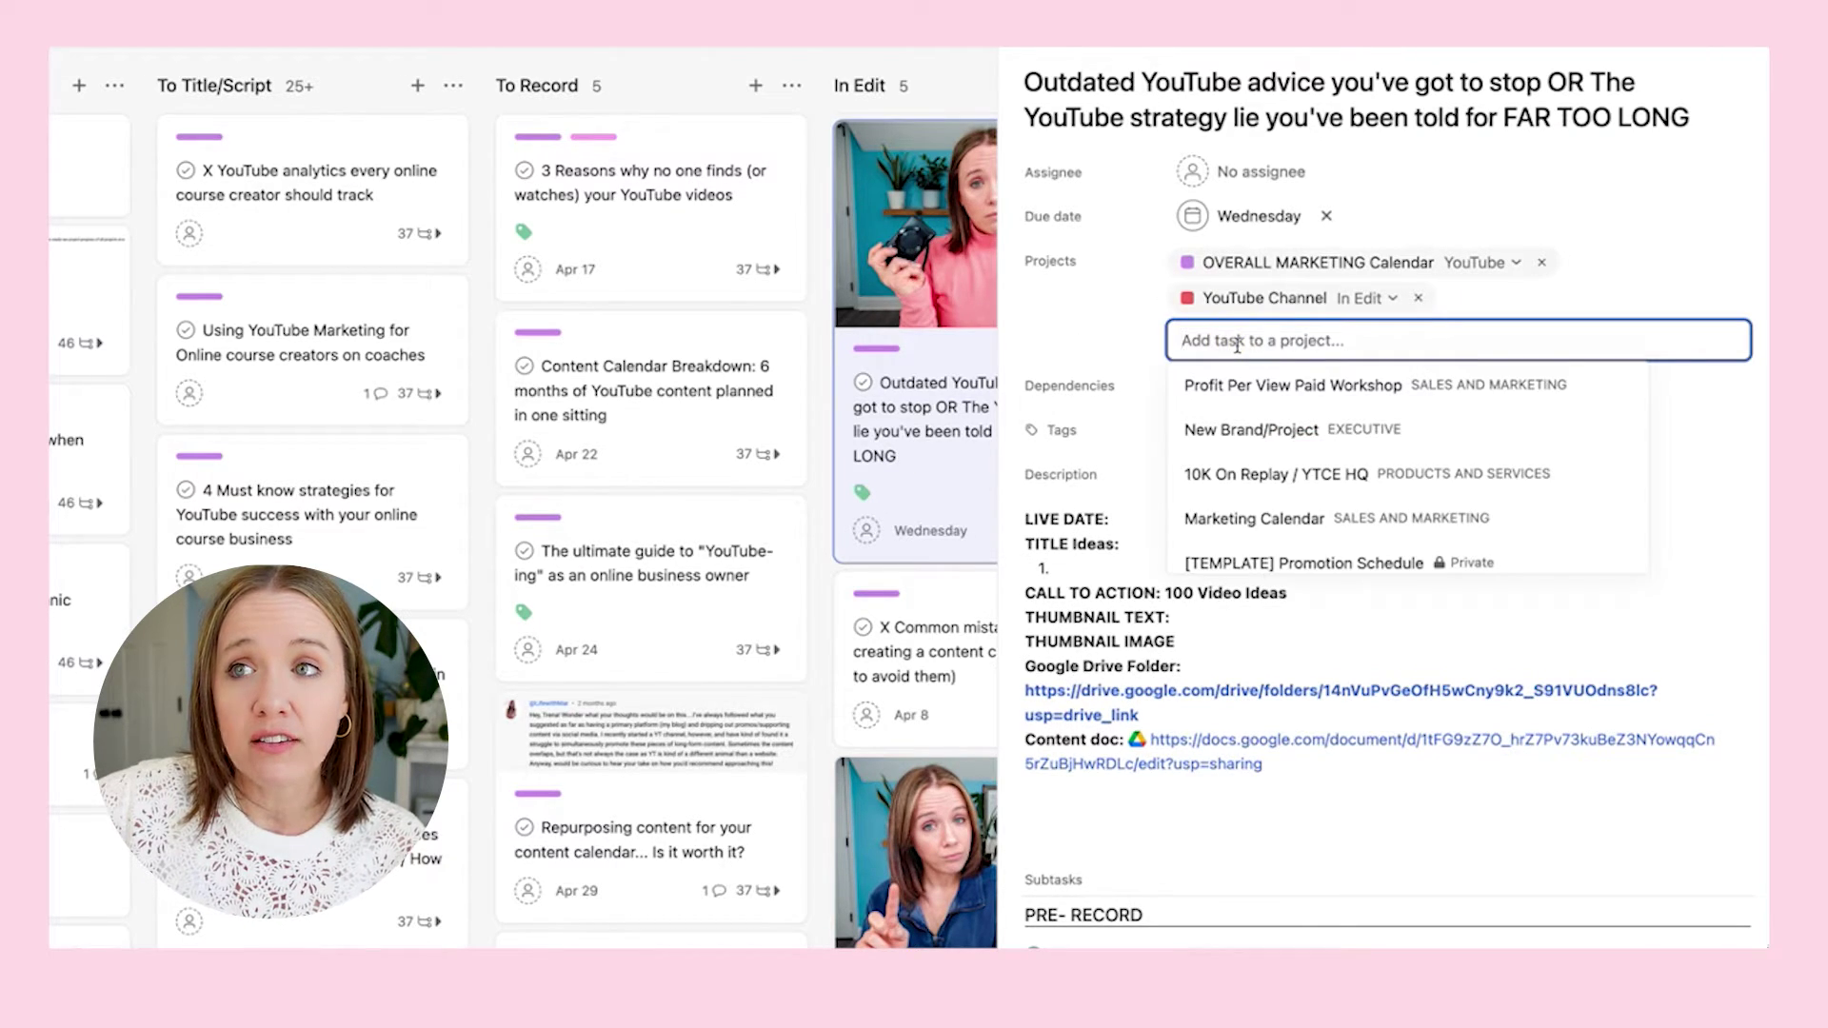
{"action": "type", "text": "marketin"}
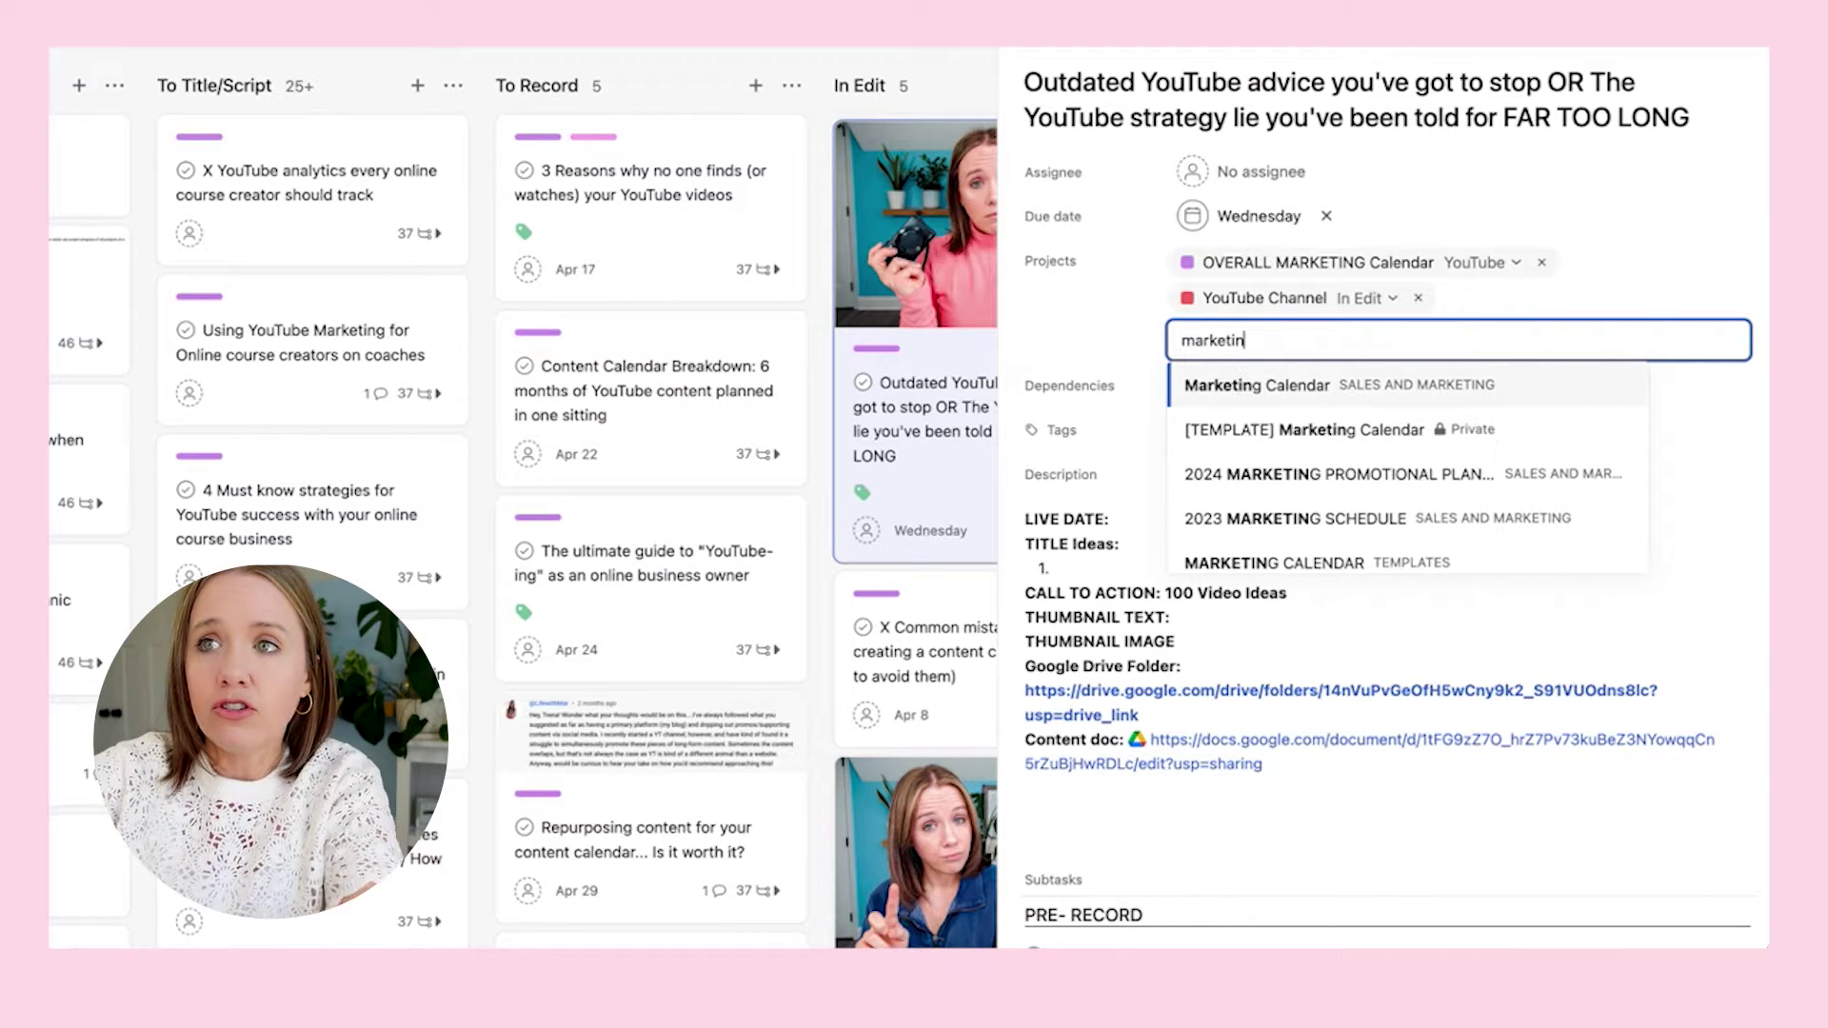
{"action": "left_click", "coordinate": [1257, 384]}
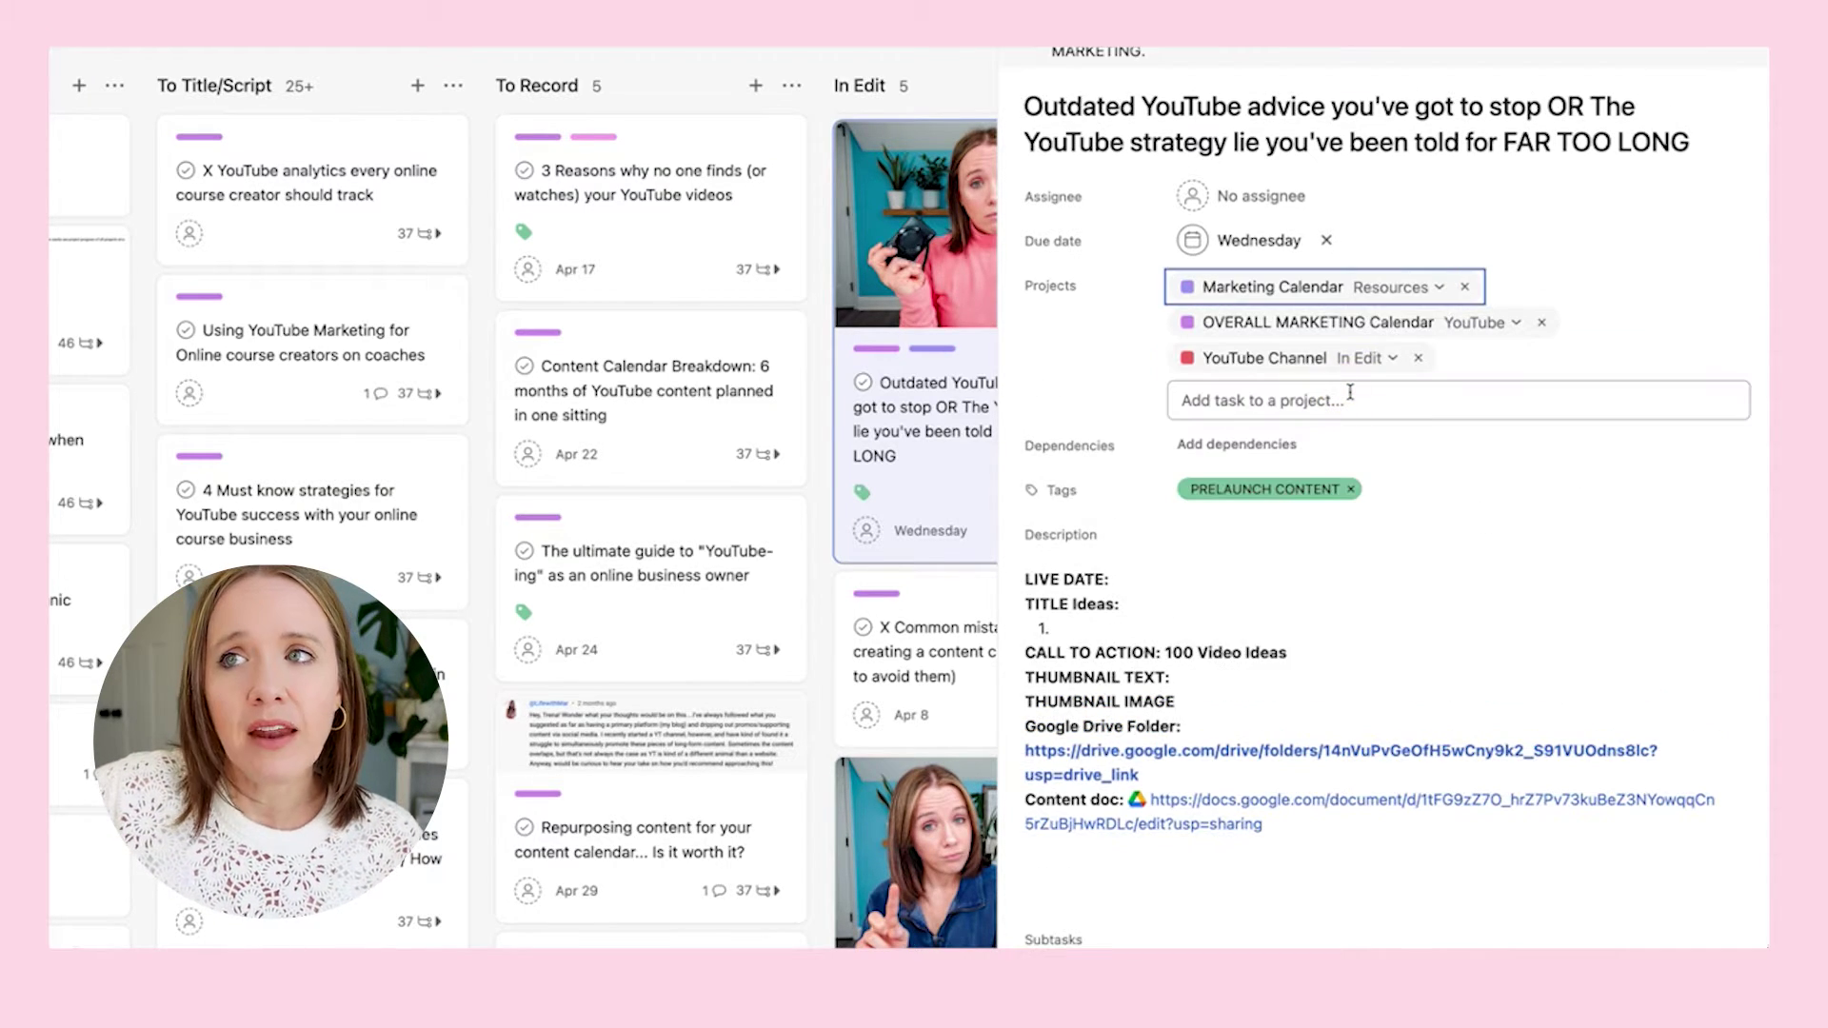
Add the "X Common mistakes when creating a content calendar" task to the Marketing Calendar project
{"action": "scroll", "coordinate": [915, 571], "scroll_direction": "down", "scroll_amount": 2}
{"action": "left_click", "coordinate": [935, 535]}
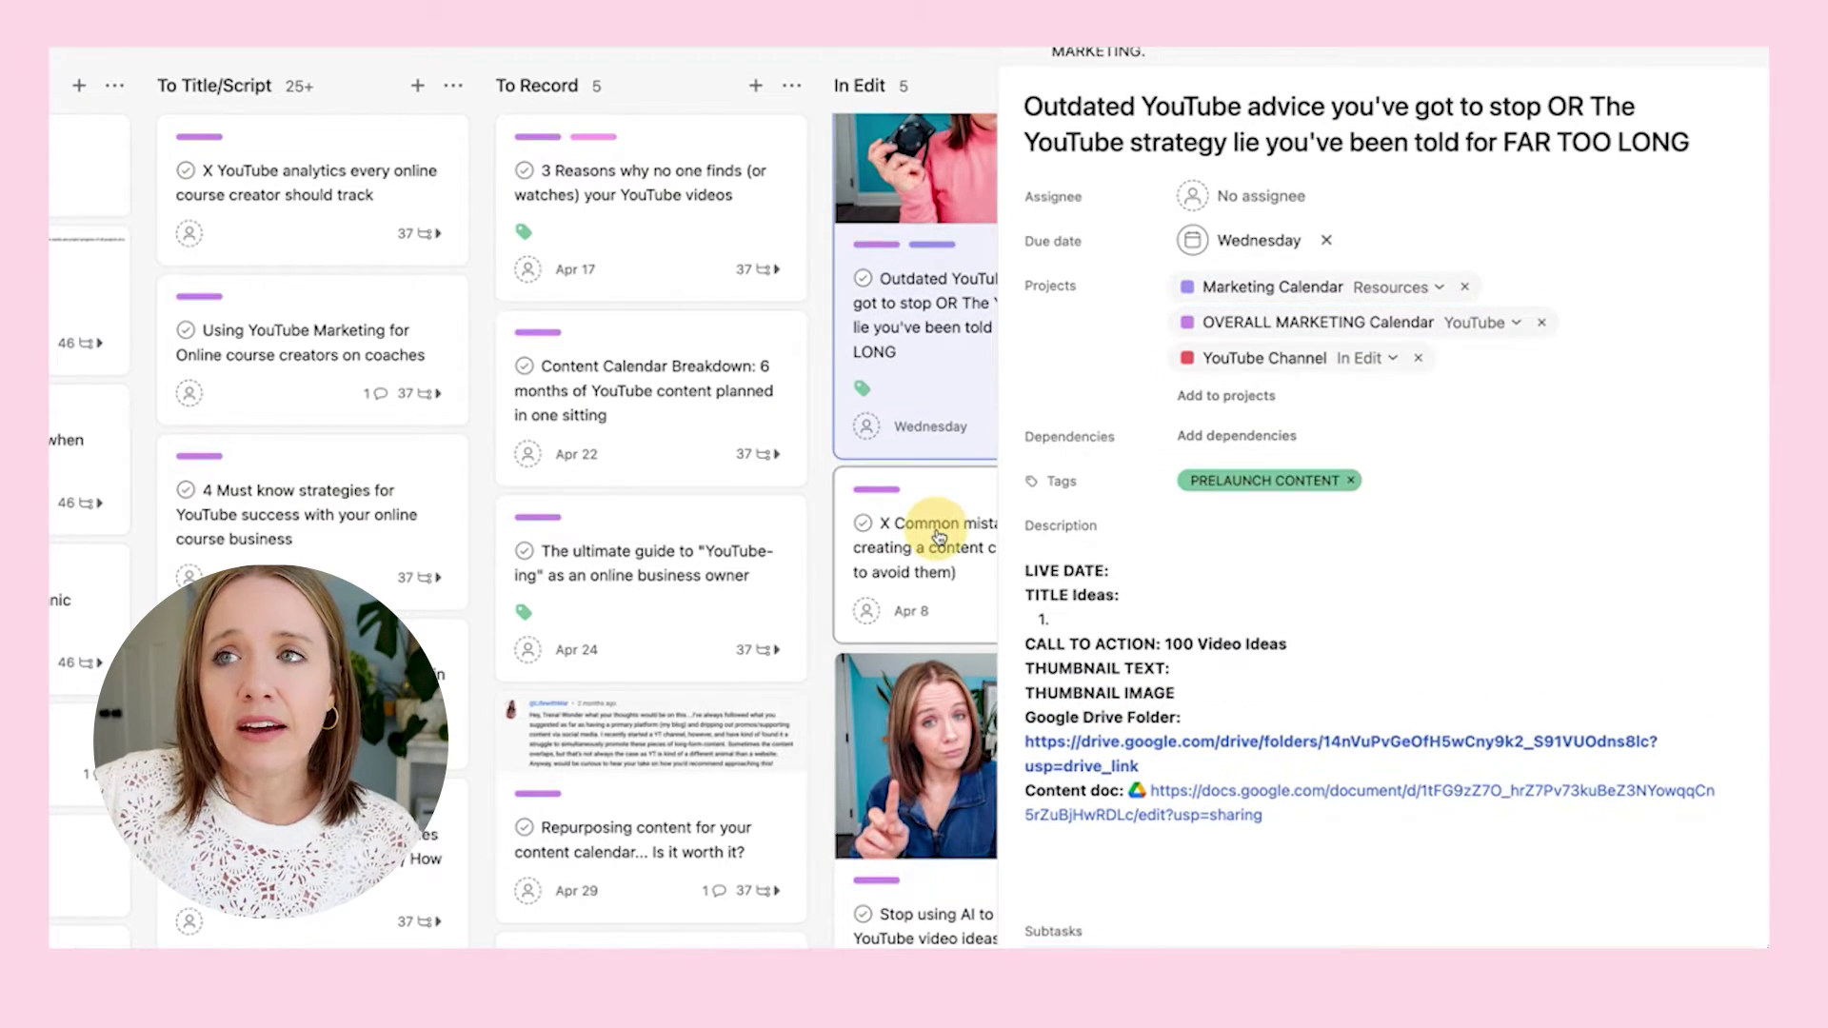
{"action": "left_click", "coordinate": [1227, 335]}
{"action": "type", "text": "marketing"}
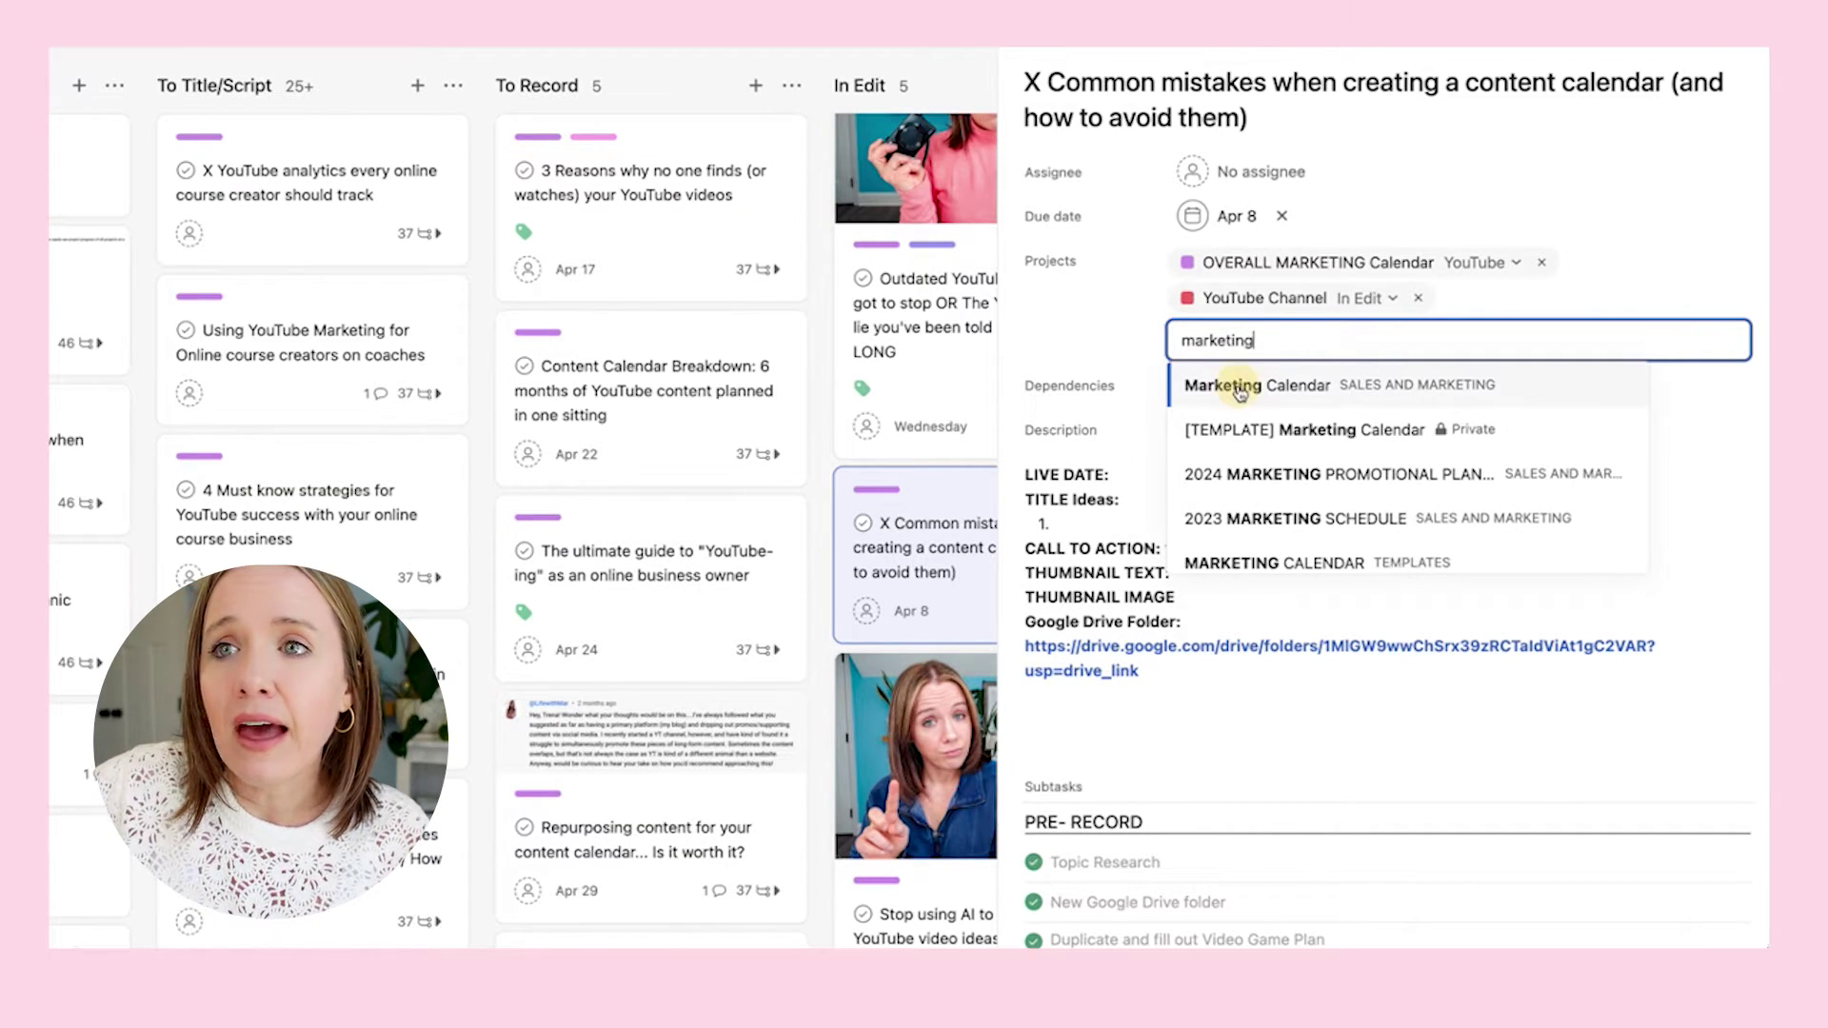
{"action": "left_click", "coordinate": [1239, 384]}
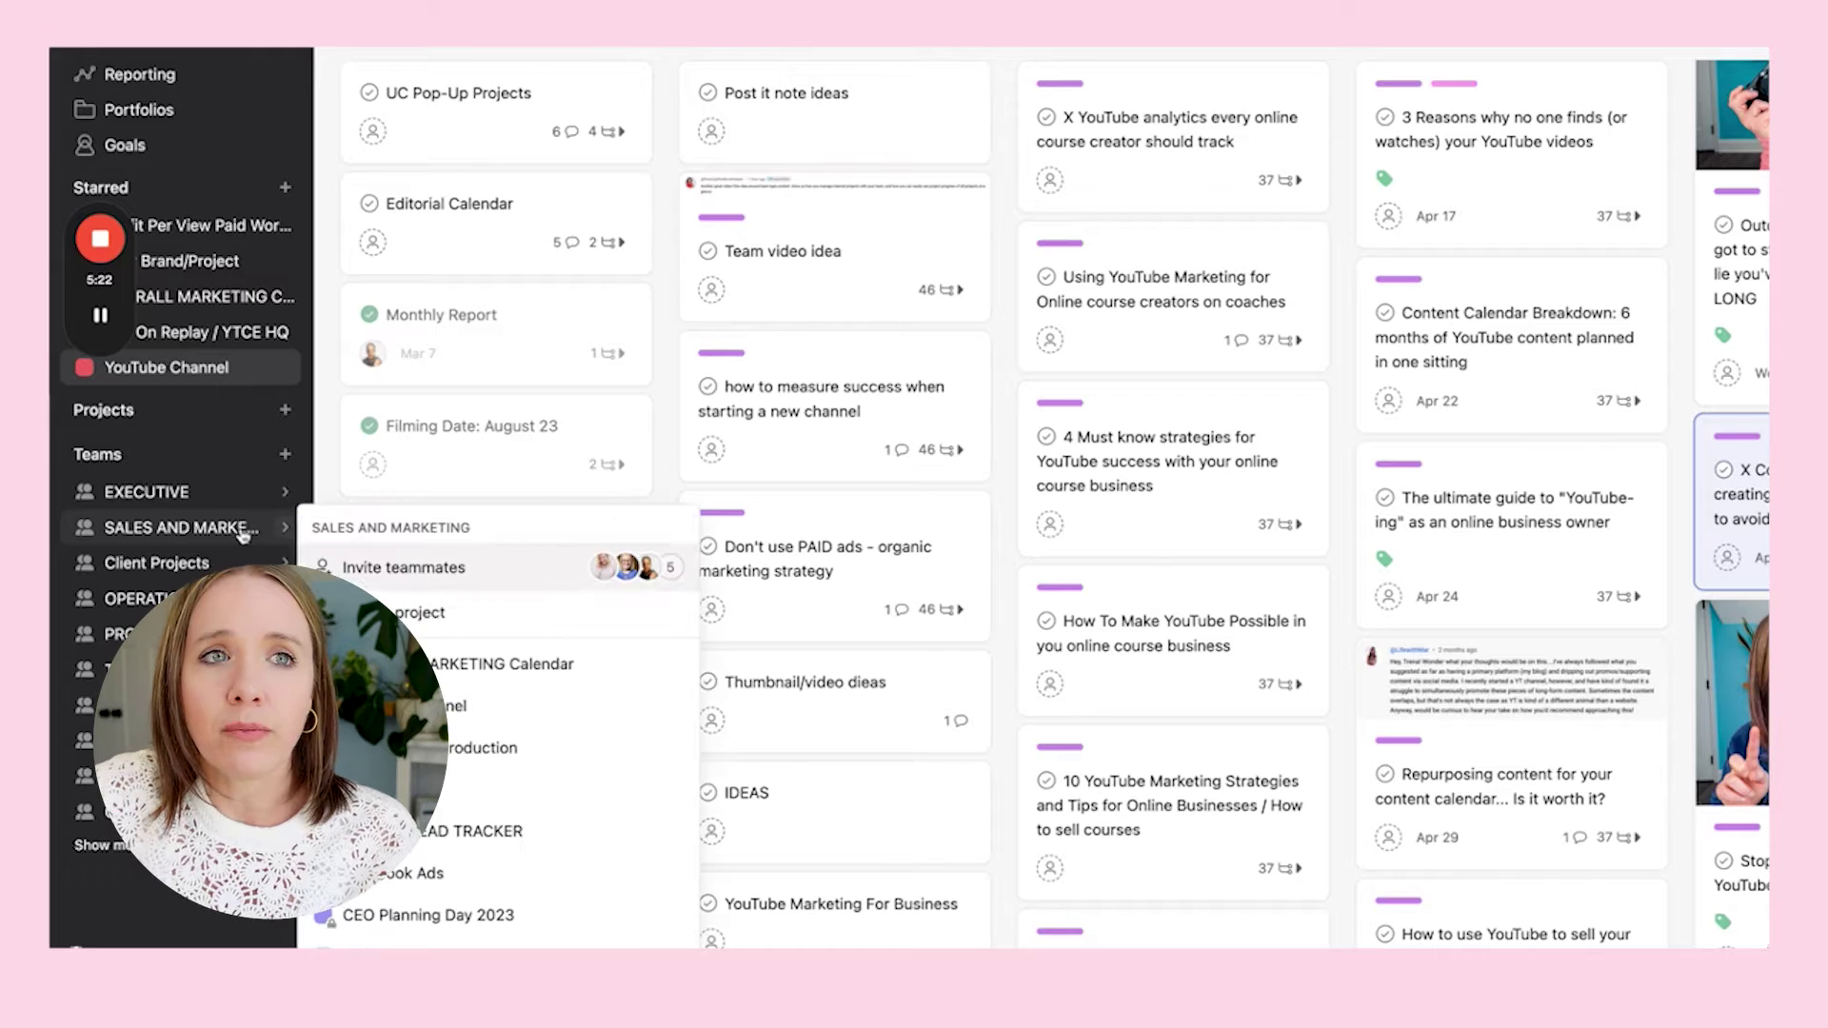
Search for "marketing calendar" and open the Marketing Calendar project of the SALES AND MARKETING team
{"action": "left_click", "coordinate": [222, 533]}
{"action": "type", "text": "marketing calendar"}
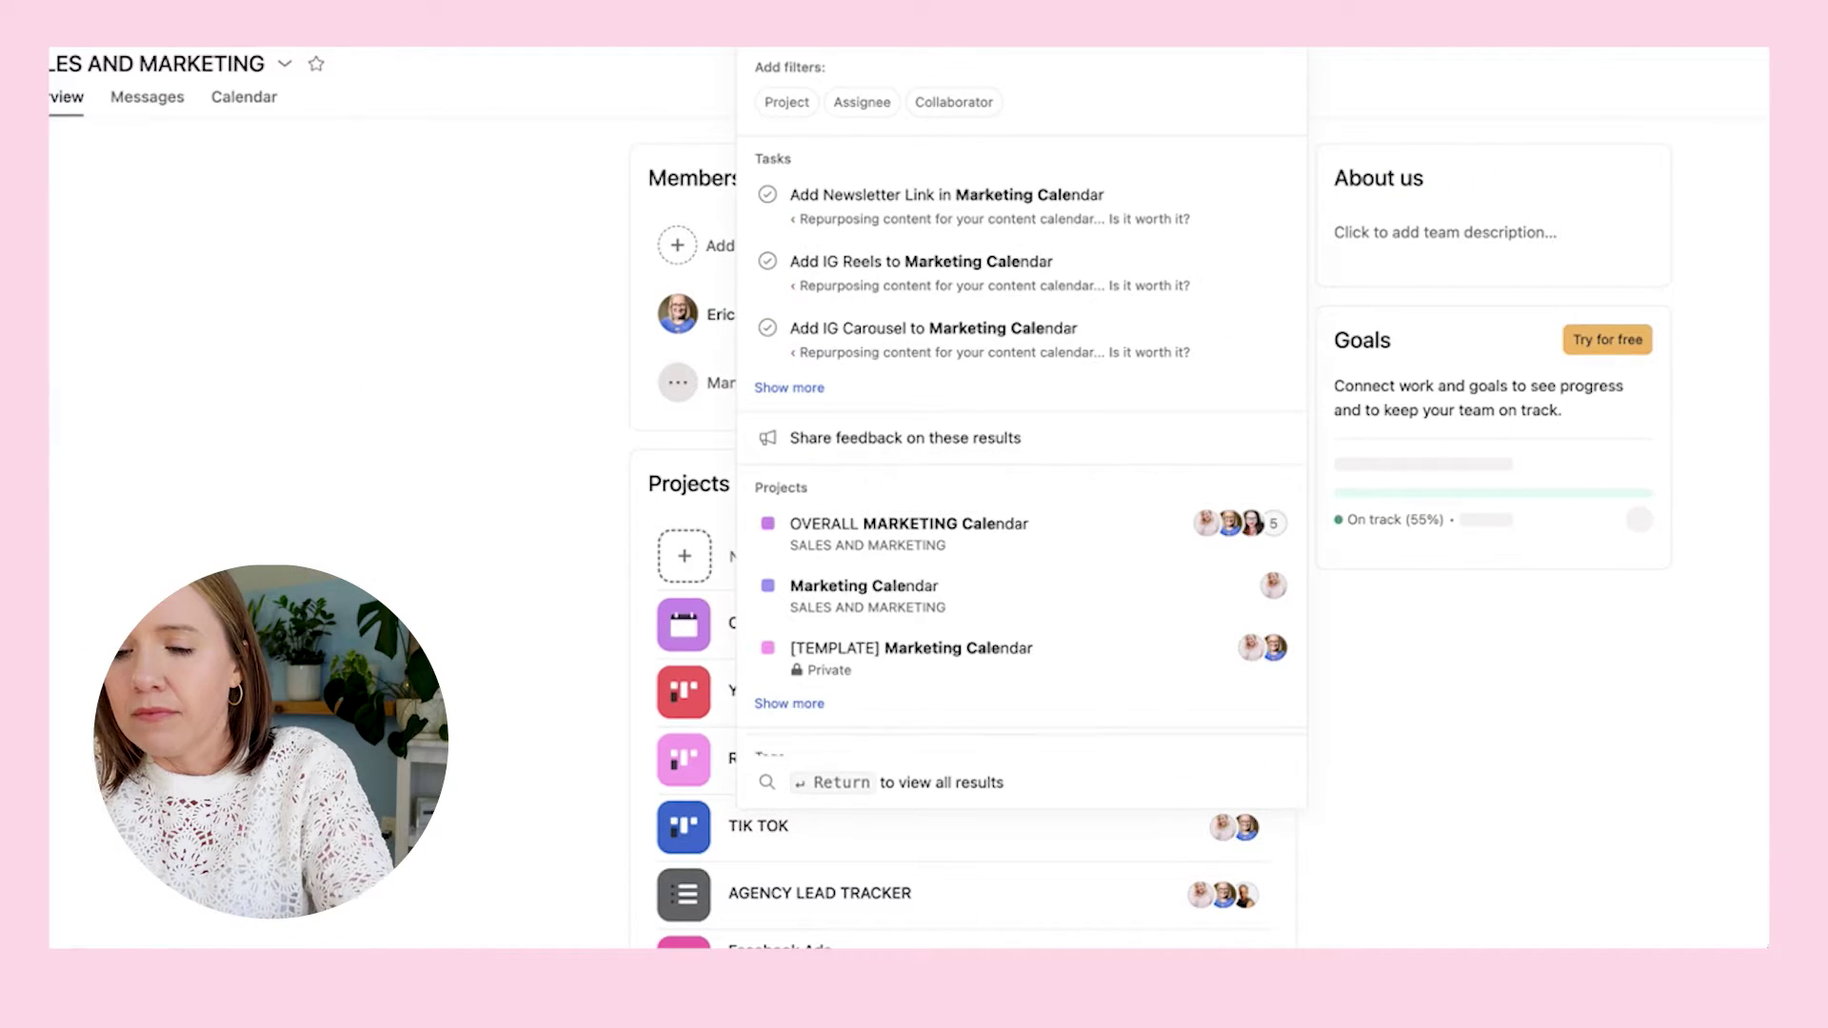
{"action": "mouse_move", "coordinate": [763, 315]}
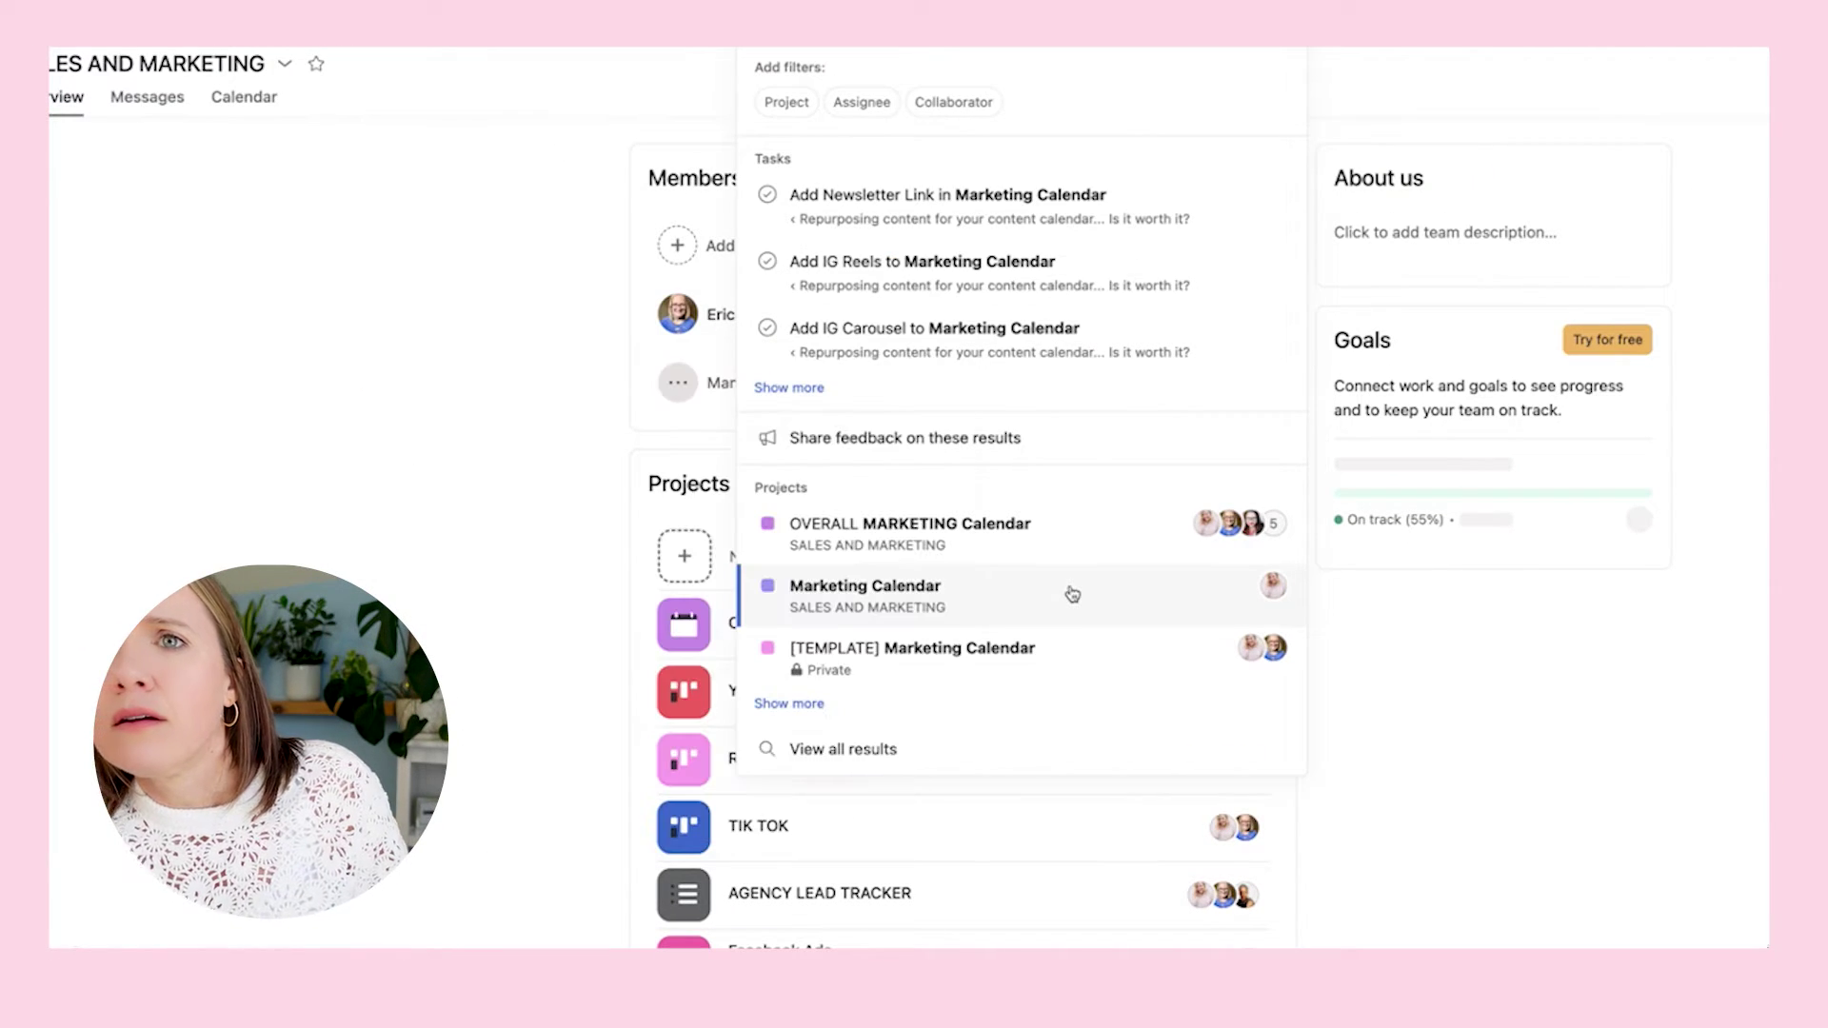
{"action": "left_click", "coordinate": [1070, 590]}
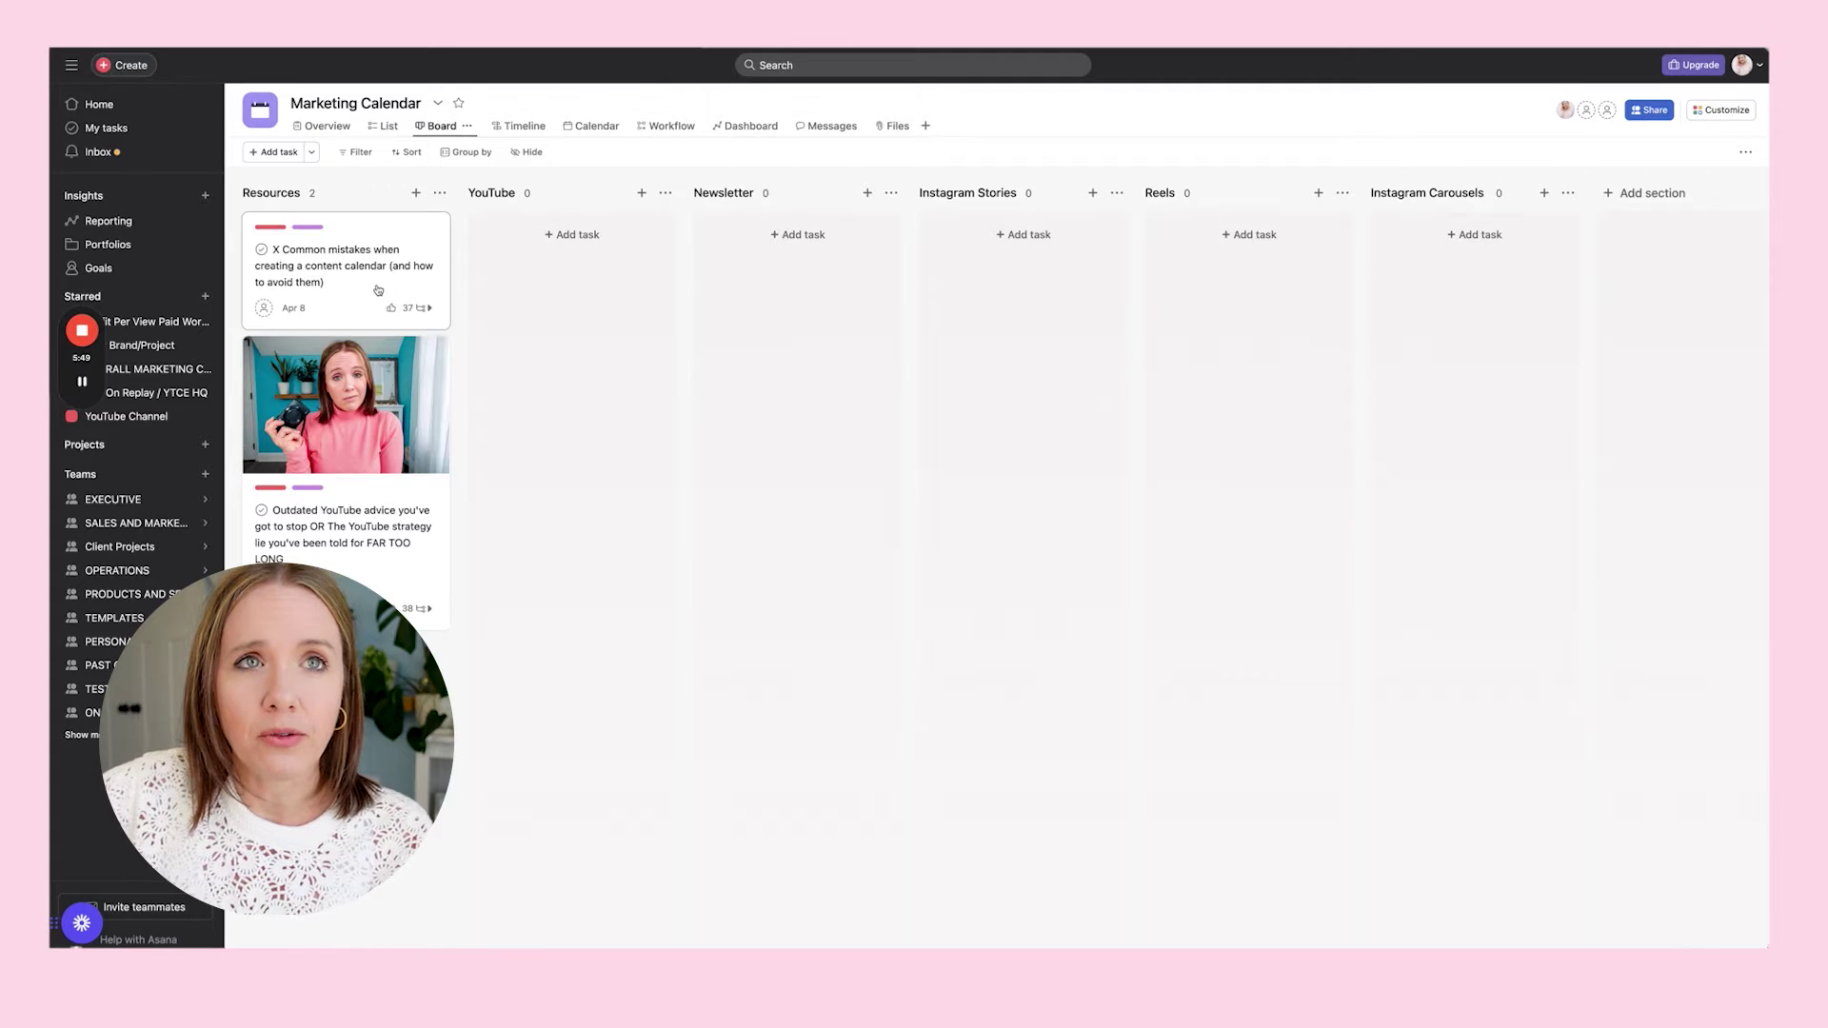
Move both video tasks from Resources to the YouTube section and open the "Outdated YouTube advice" task's details
{"action": "left_click_drag", "start_coordinate": [345, 283], "coordinate": [543, 285]}
{"action": "left_click_drag", "start_coordinate": [378, 292], "coordinate": [581, 267]}
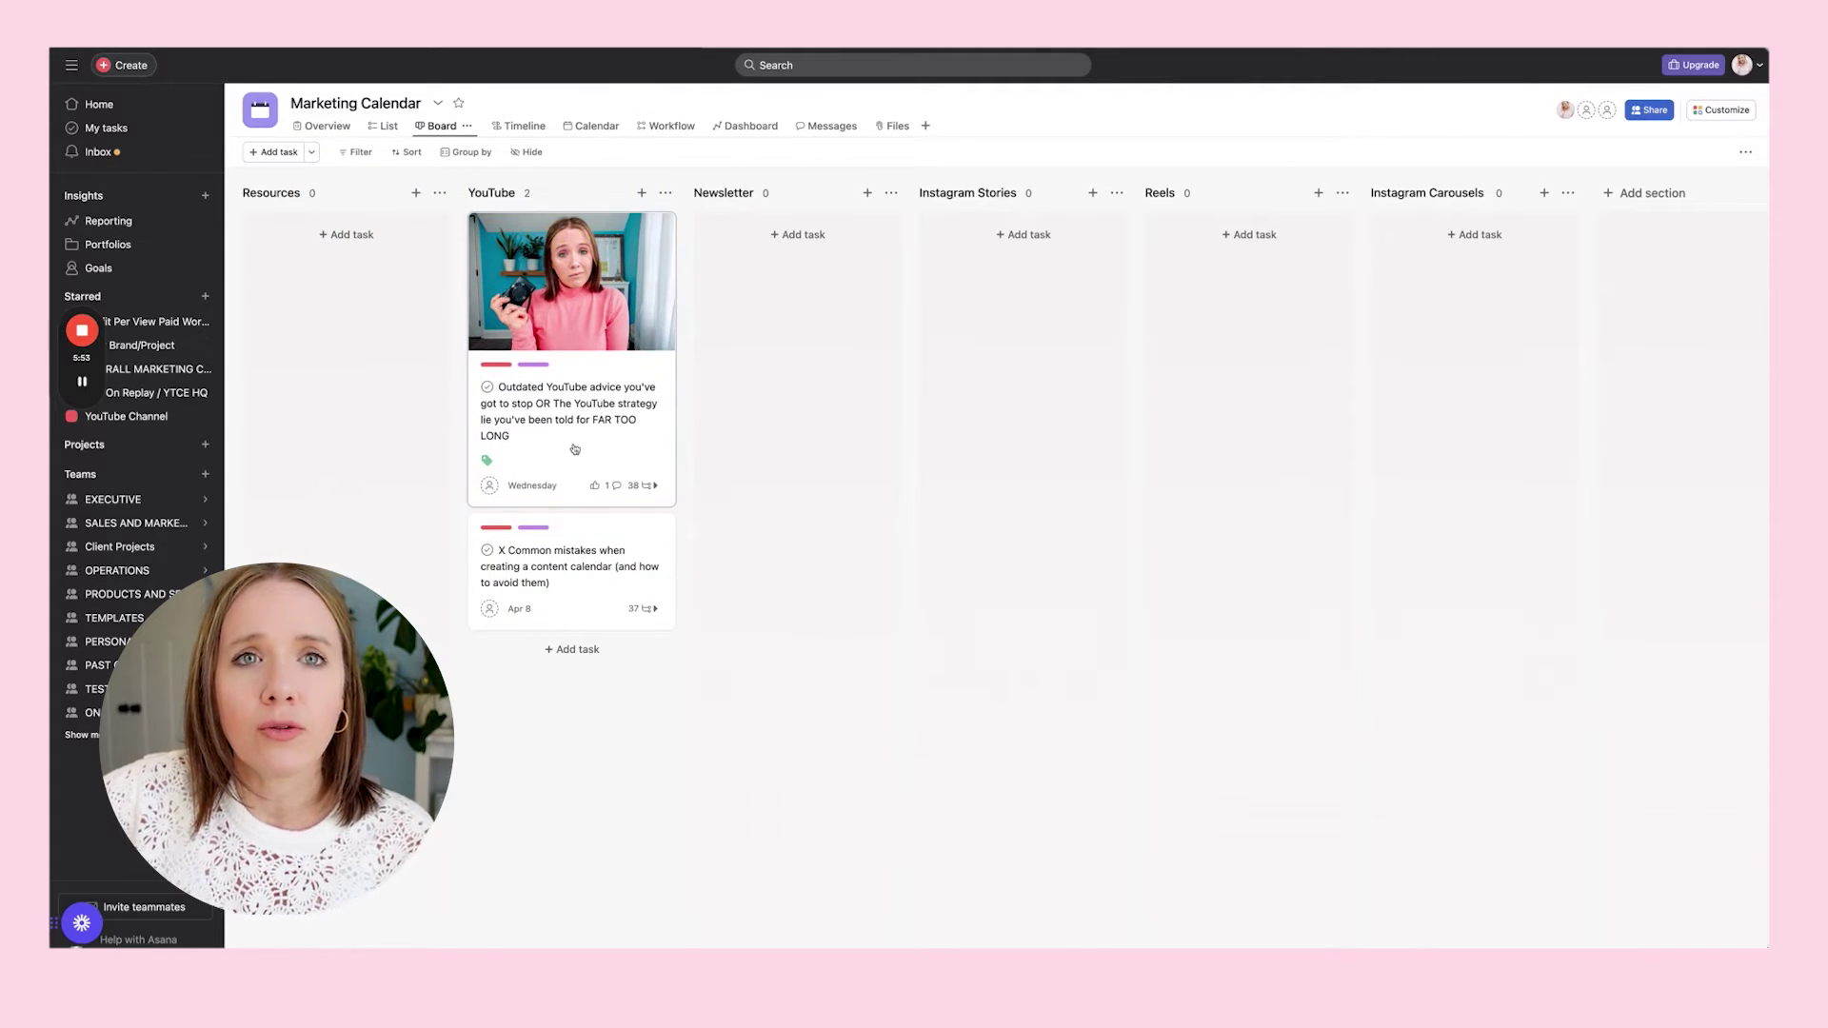
{"action": "left_click", "coordinate": [527, 495]}
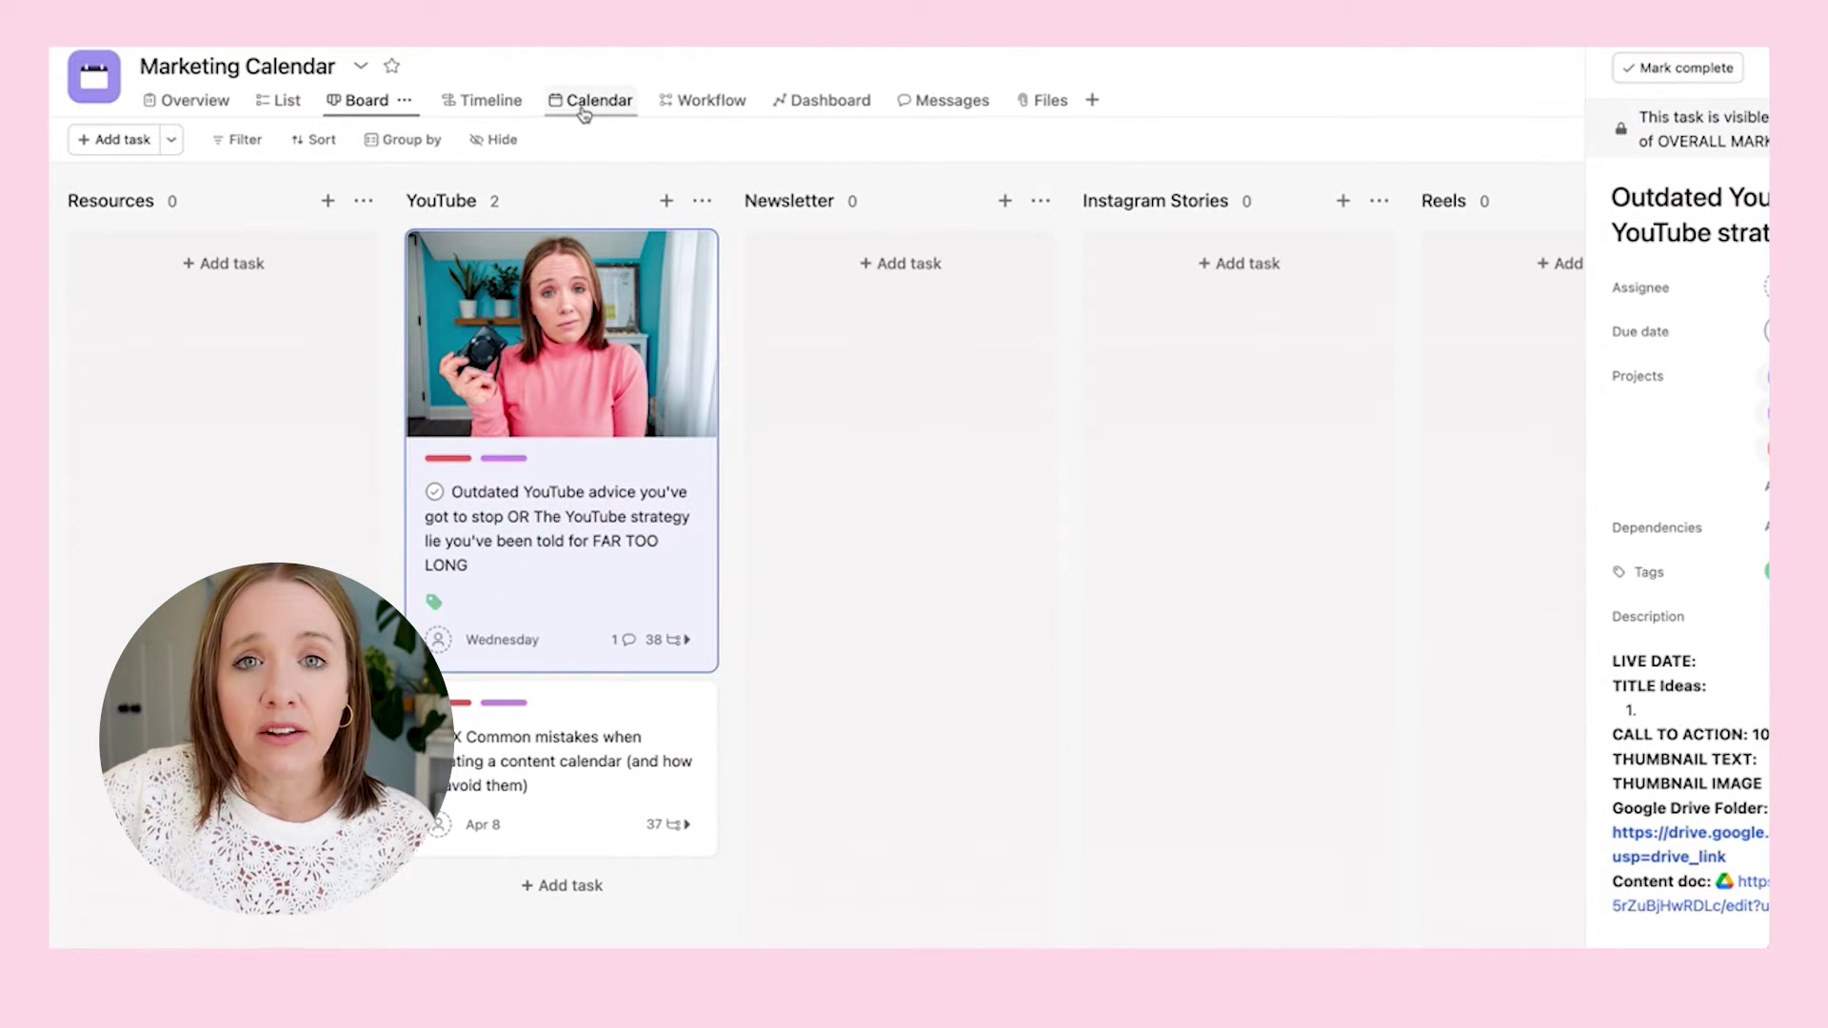
Show the project in Calendar view and change the display from week to month
{"action": "left_click", "coordinate": [584, 113]}
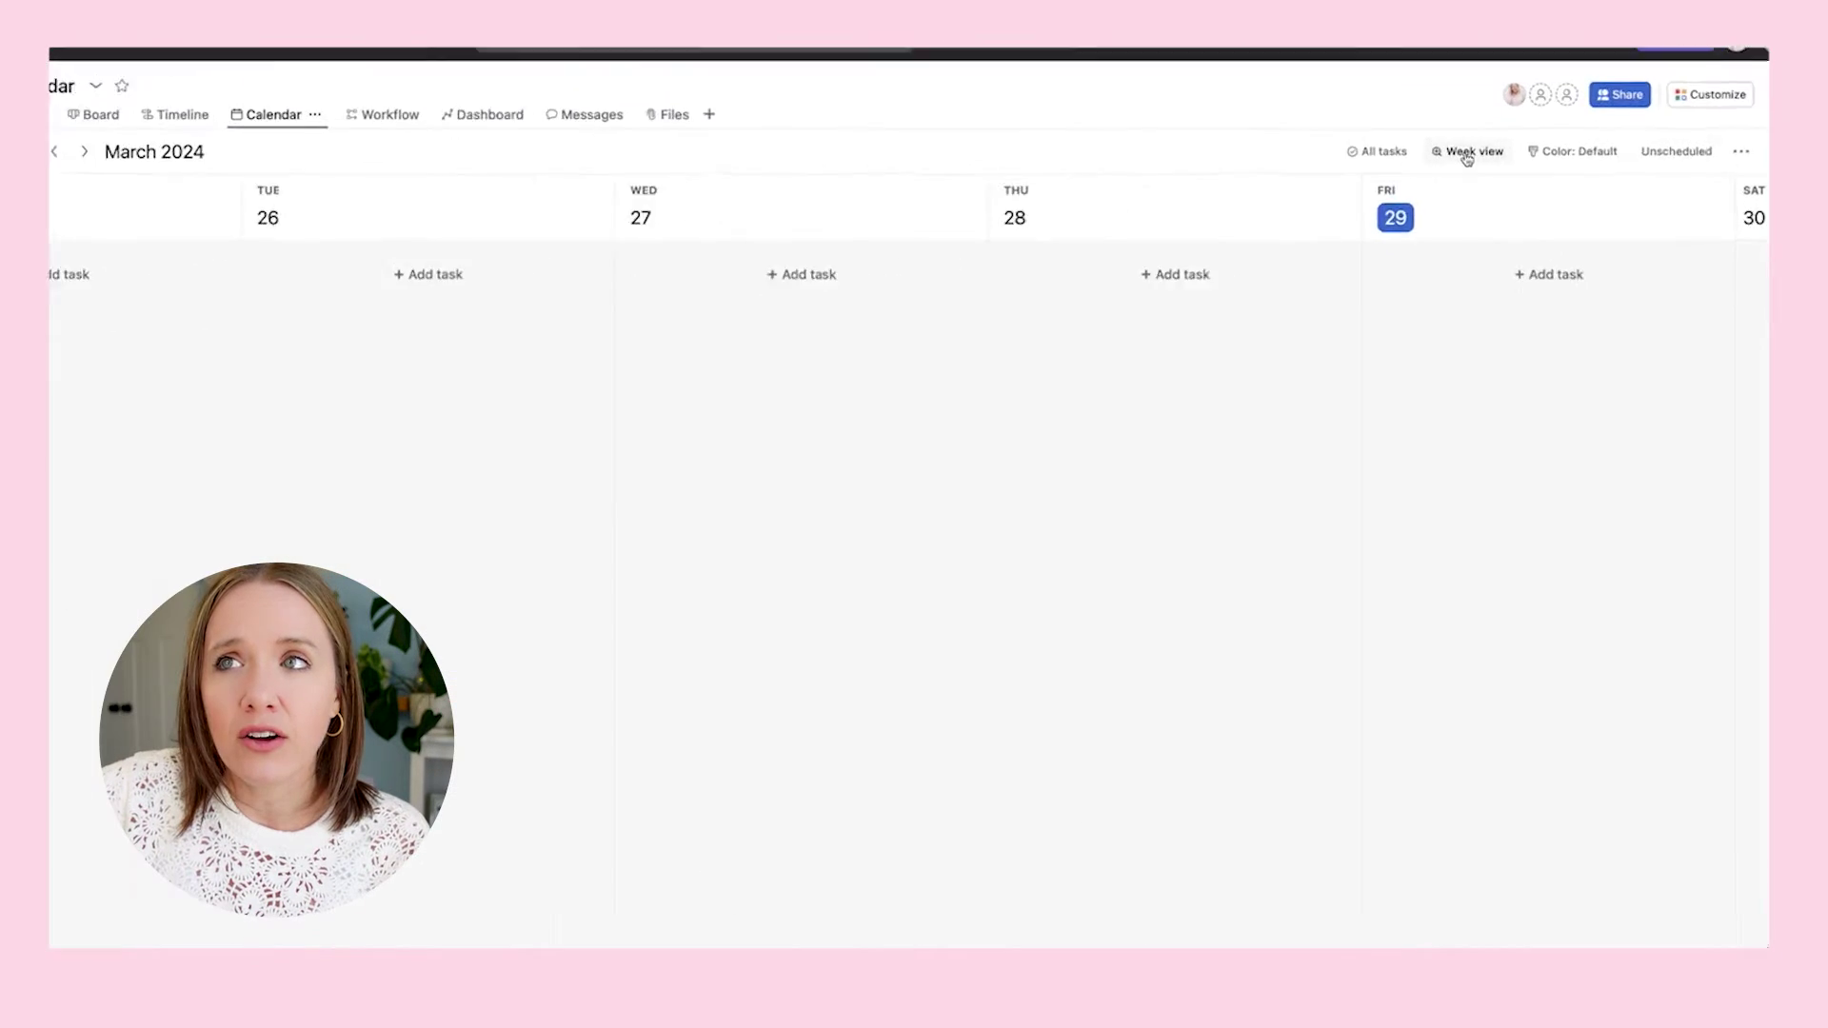
{"action": "left_click", "coordinate": [1410, 153]}
{"action": "left_click", "coordinate": [1425, 227]}
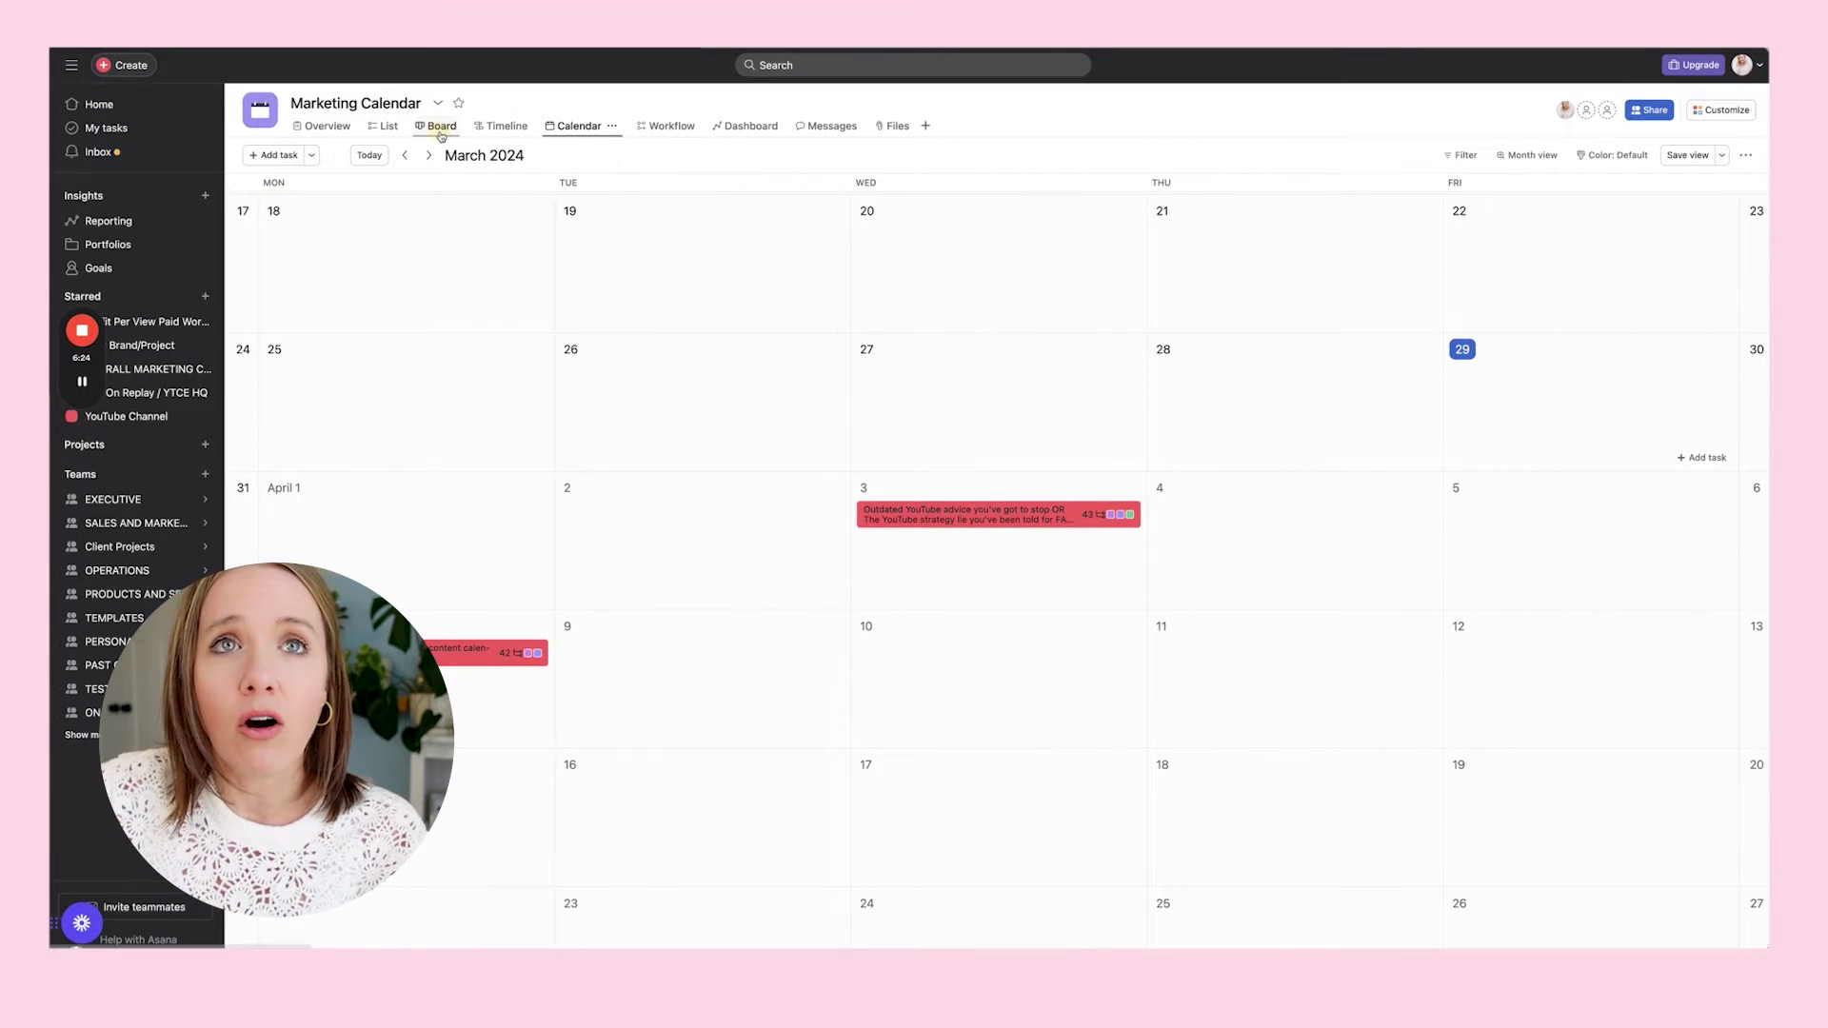
Show the project as a board and add a task named "Outdated YouTube advice you've got to stop" to the Newsletter section
{"action": "left_click", "coordinate": [441, 128]}
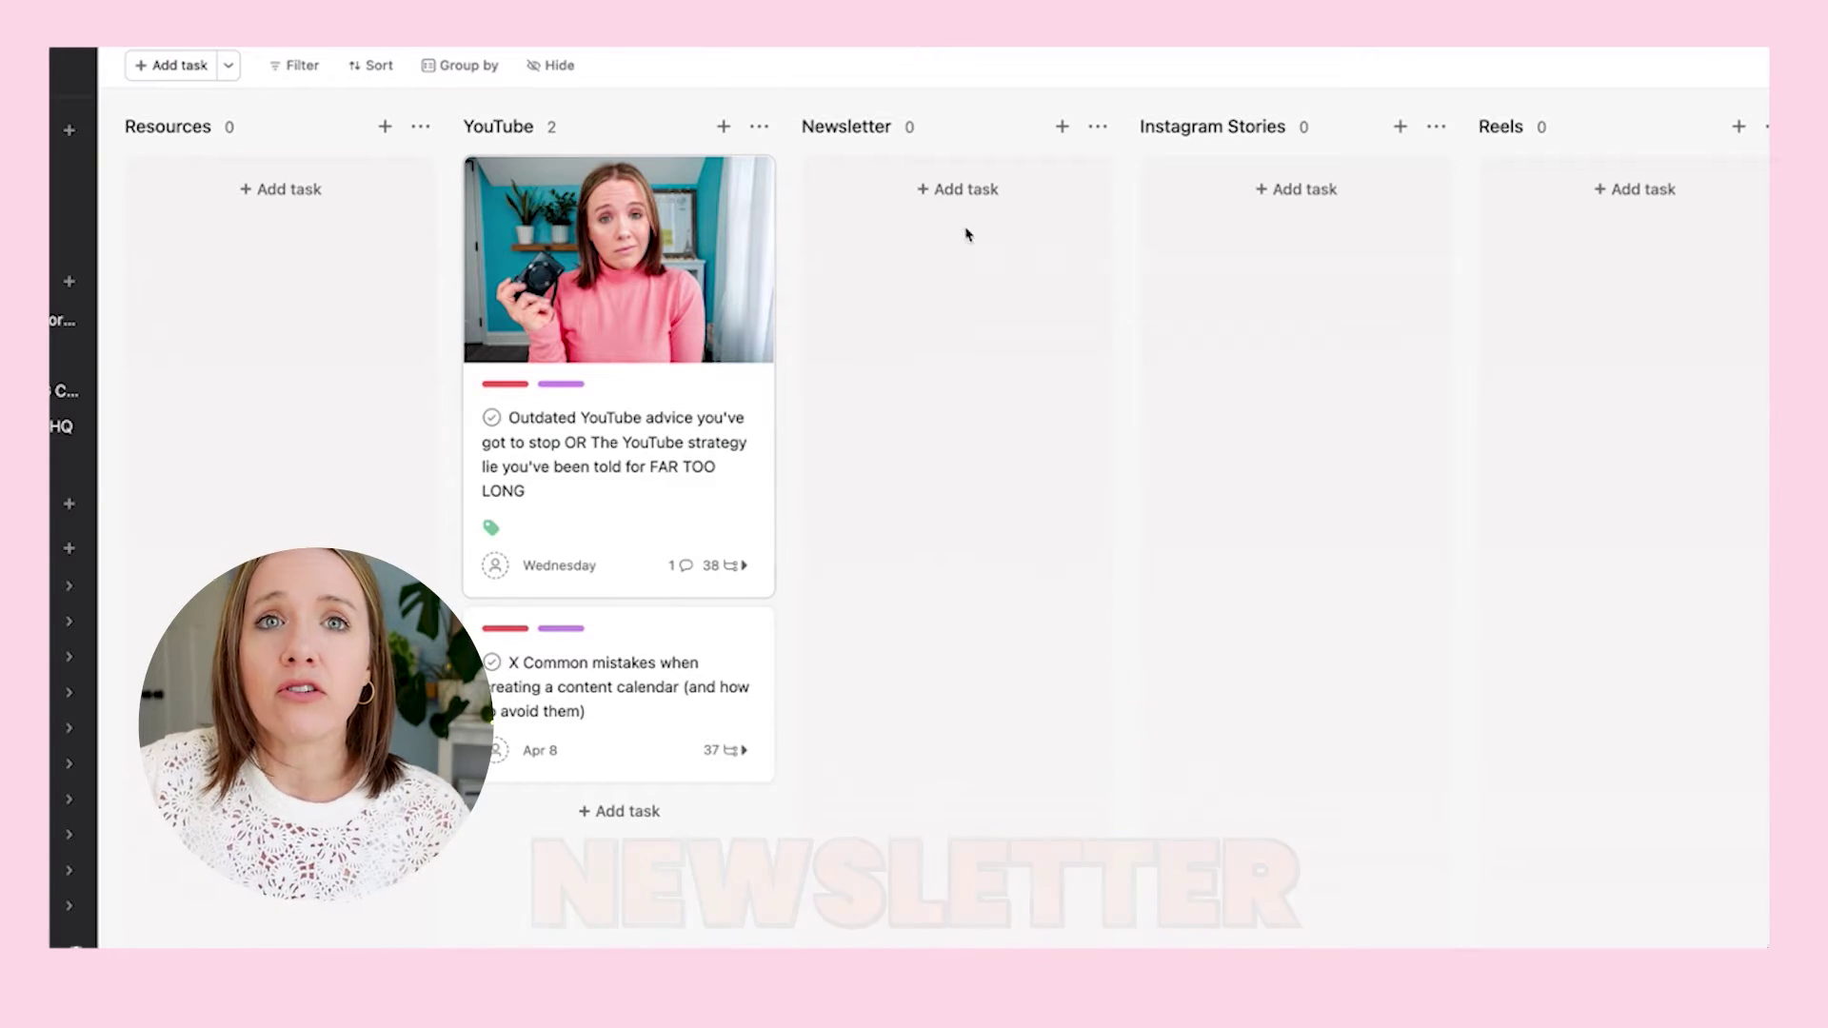
{"action": "left_click", "coordinate": [973, 190]}
{"action": "left_click", "coordinate": [649, 458]}
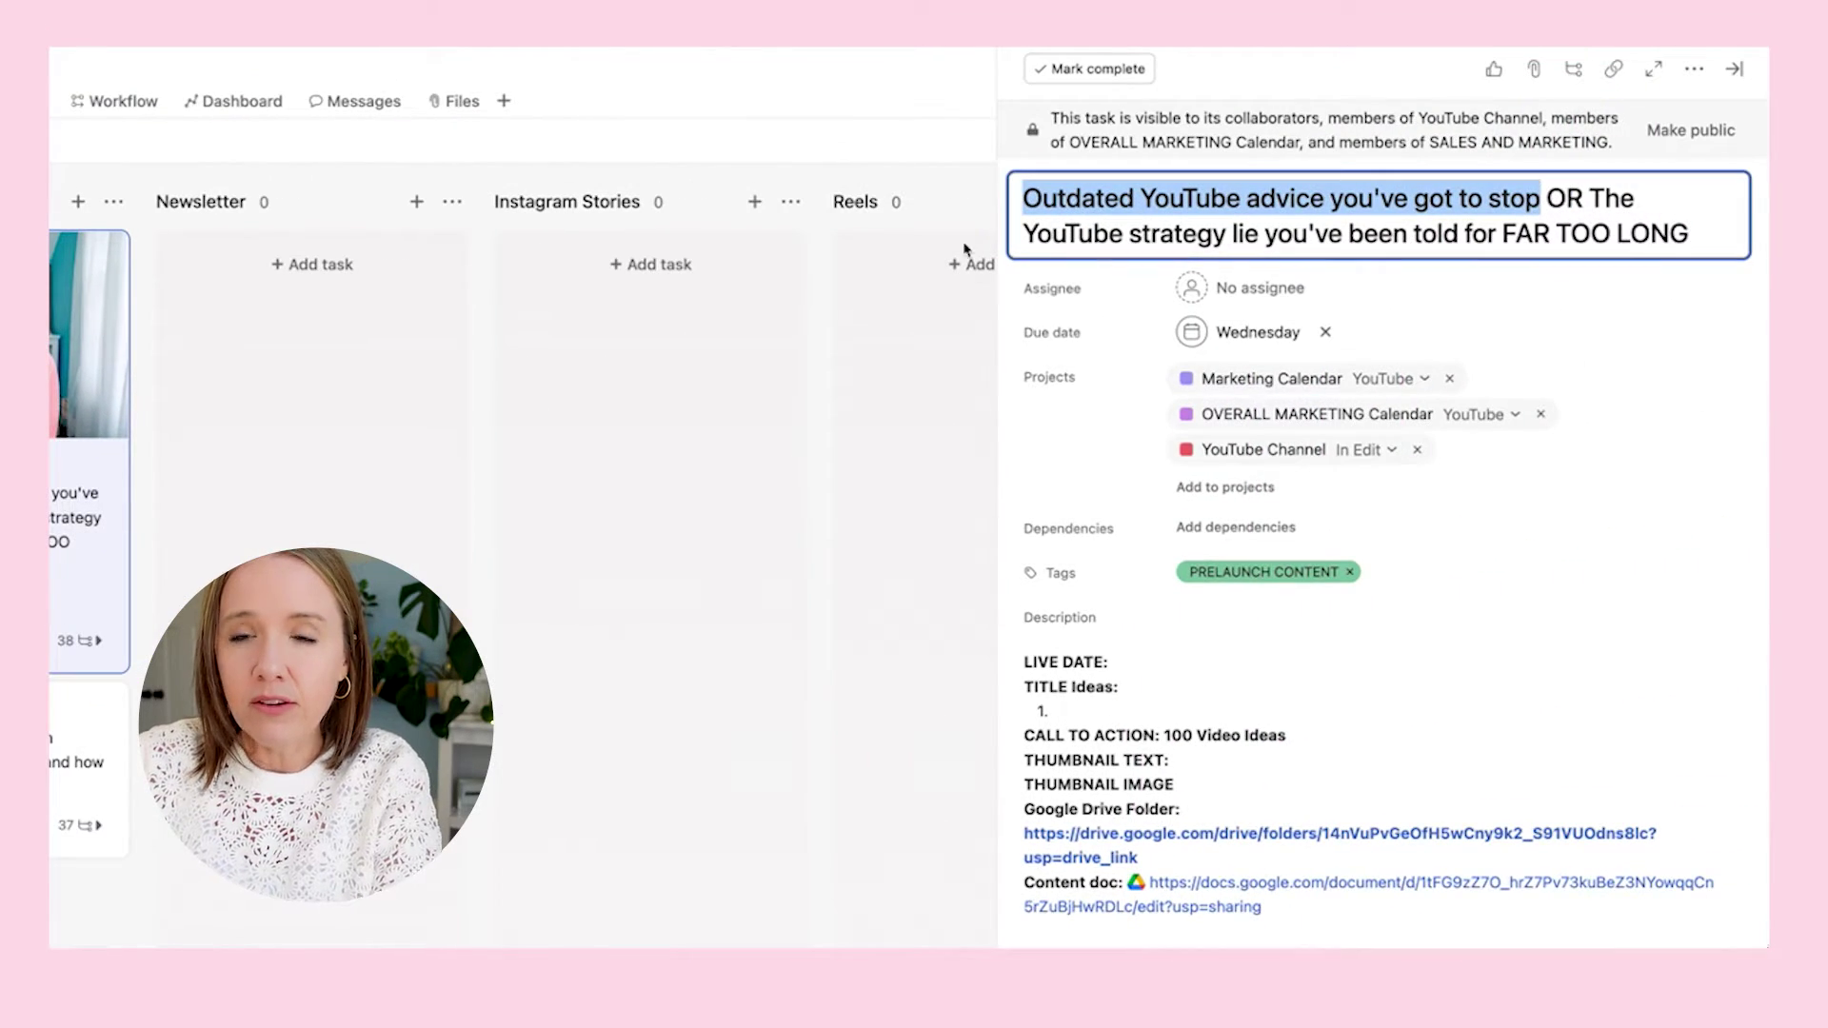
{"action": "left_click", "coordinate": [316, 266]}
{"action": "type", "text": "Outdated YouTube advice you've got to stop"}
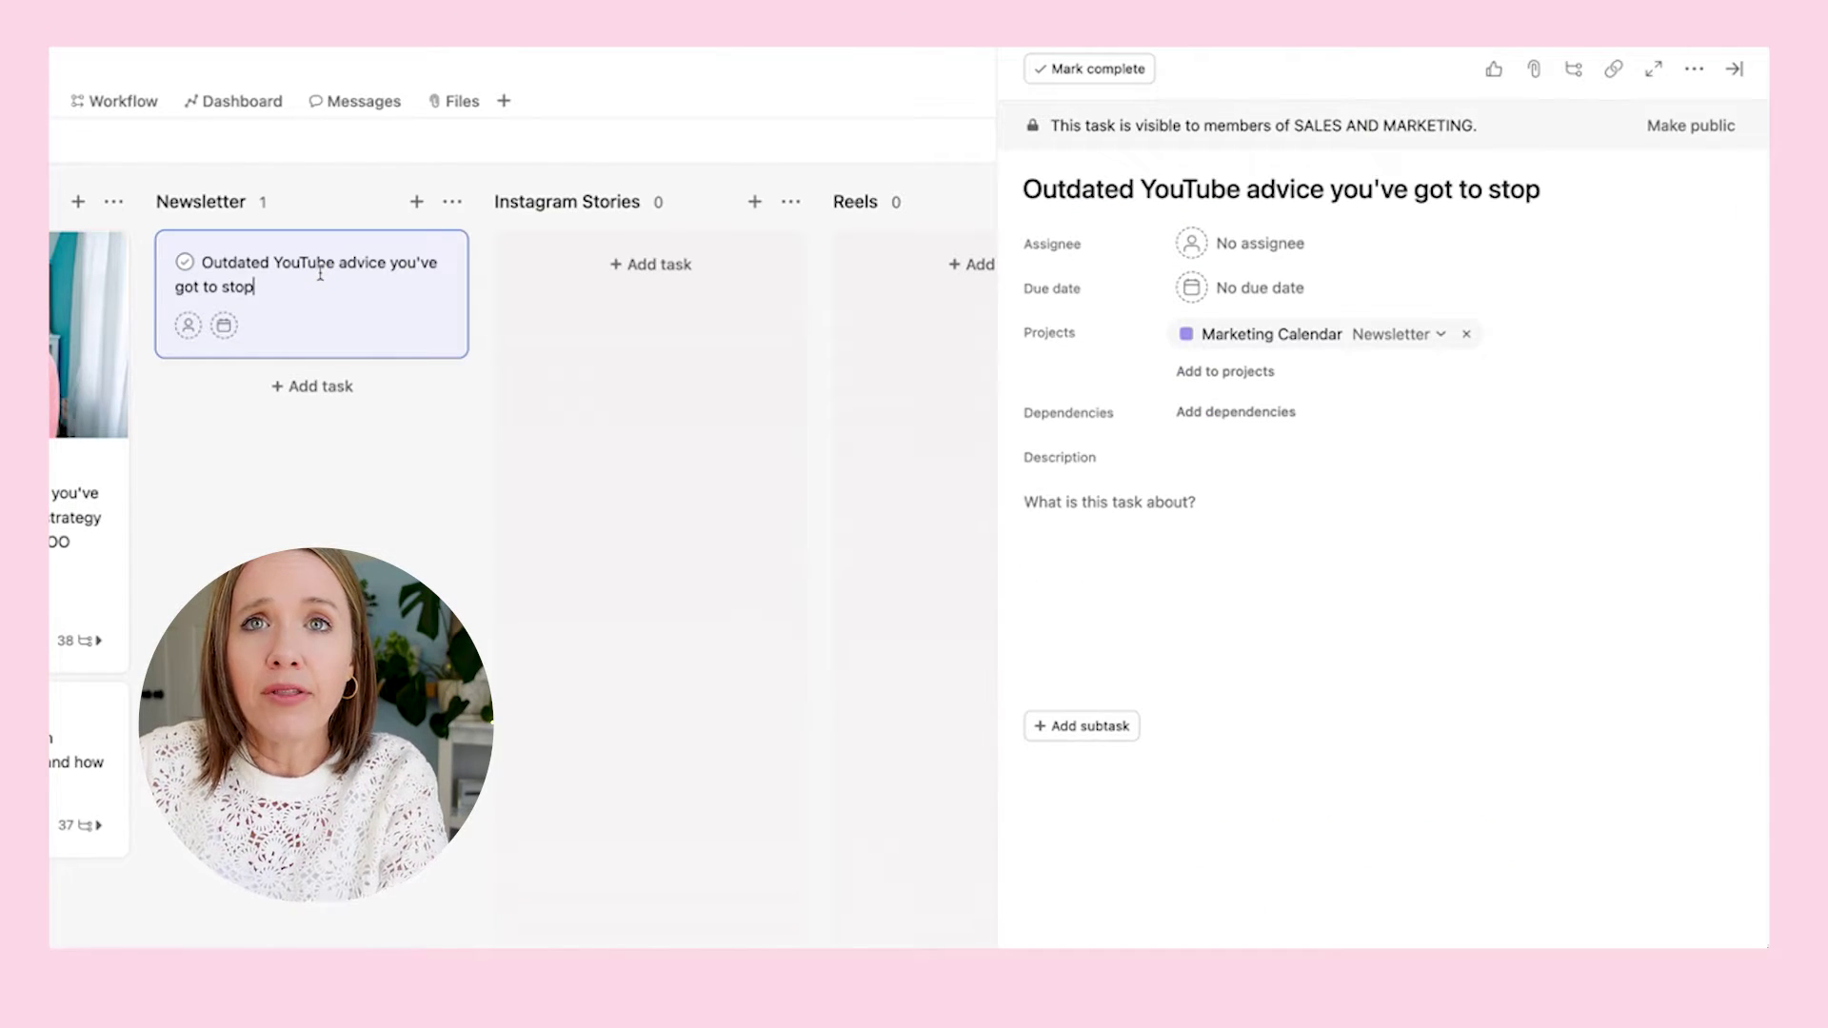
Tag the new newsletter task with the existing Newsletter tag and open its due date for editing
{"action": "left_click", "coordinate": [1690, 76]}
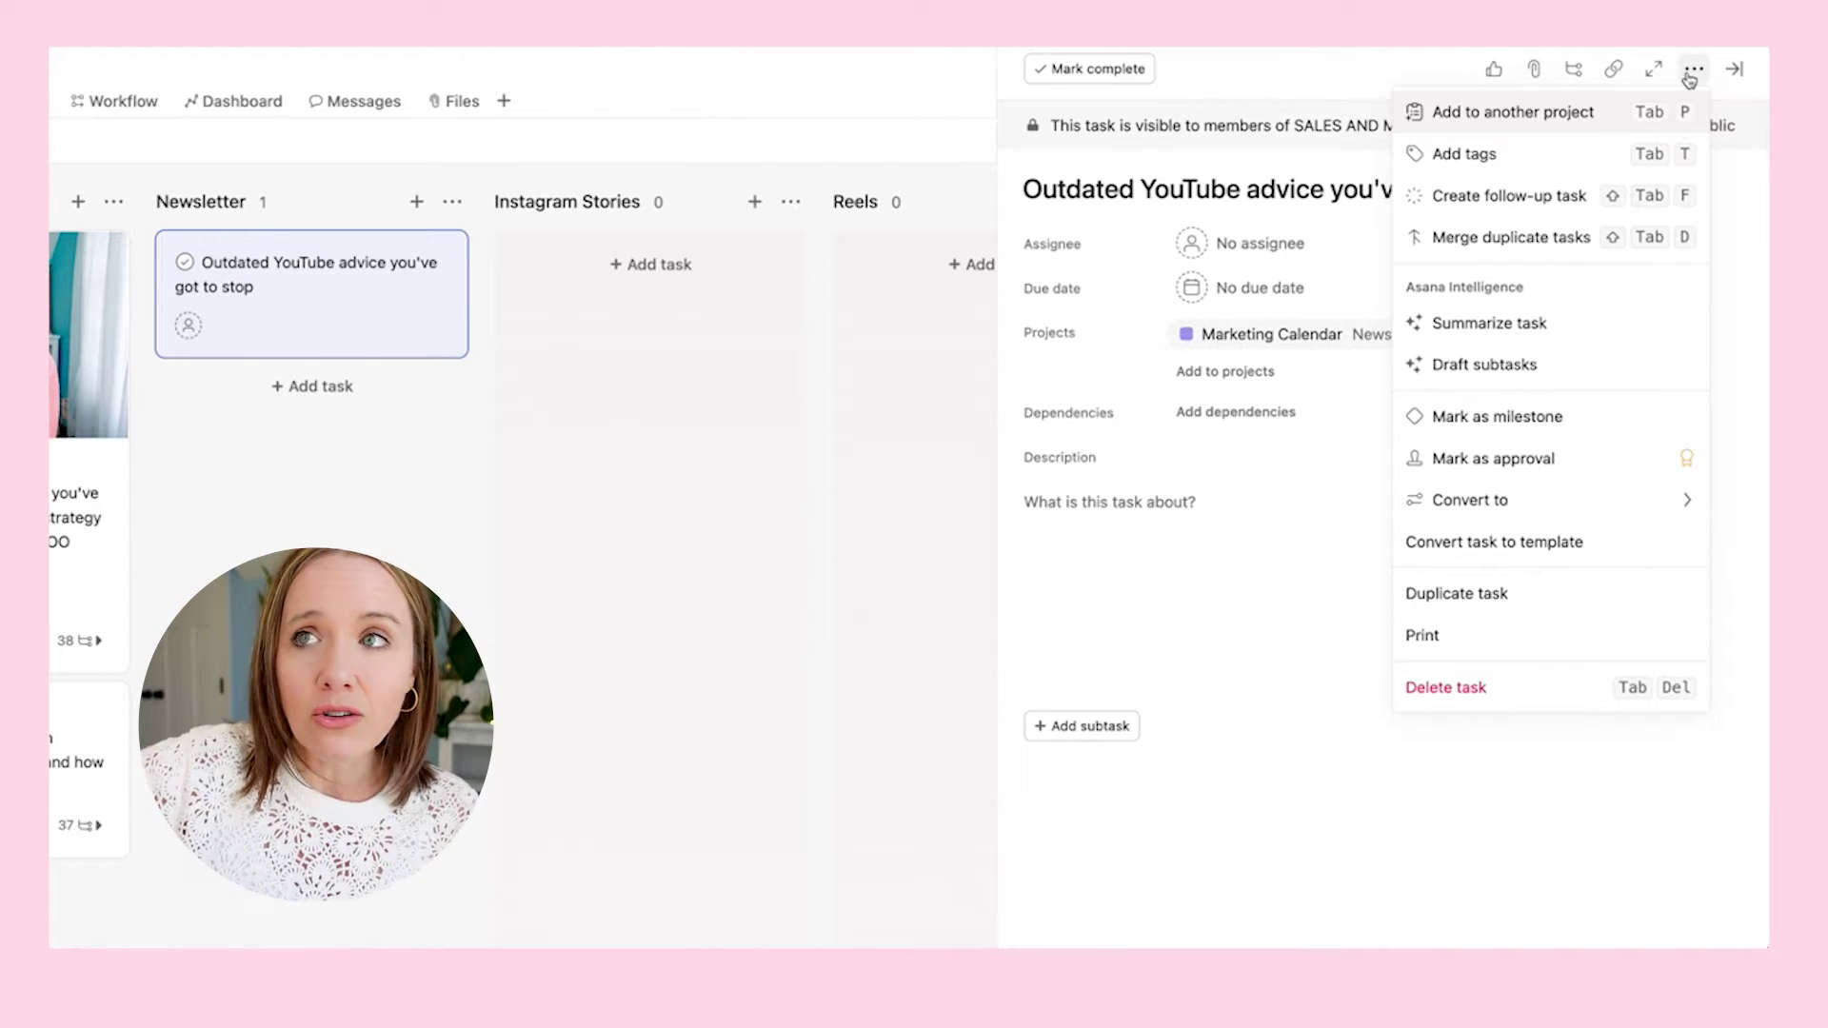
{"action": "left_click", "coordinate": [1484, 154]}
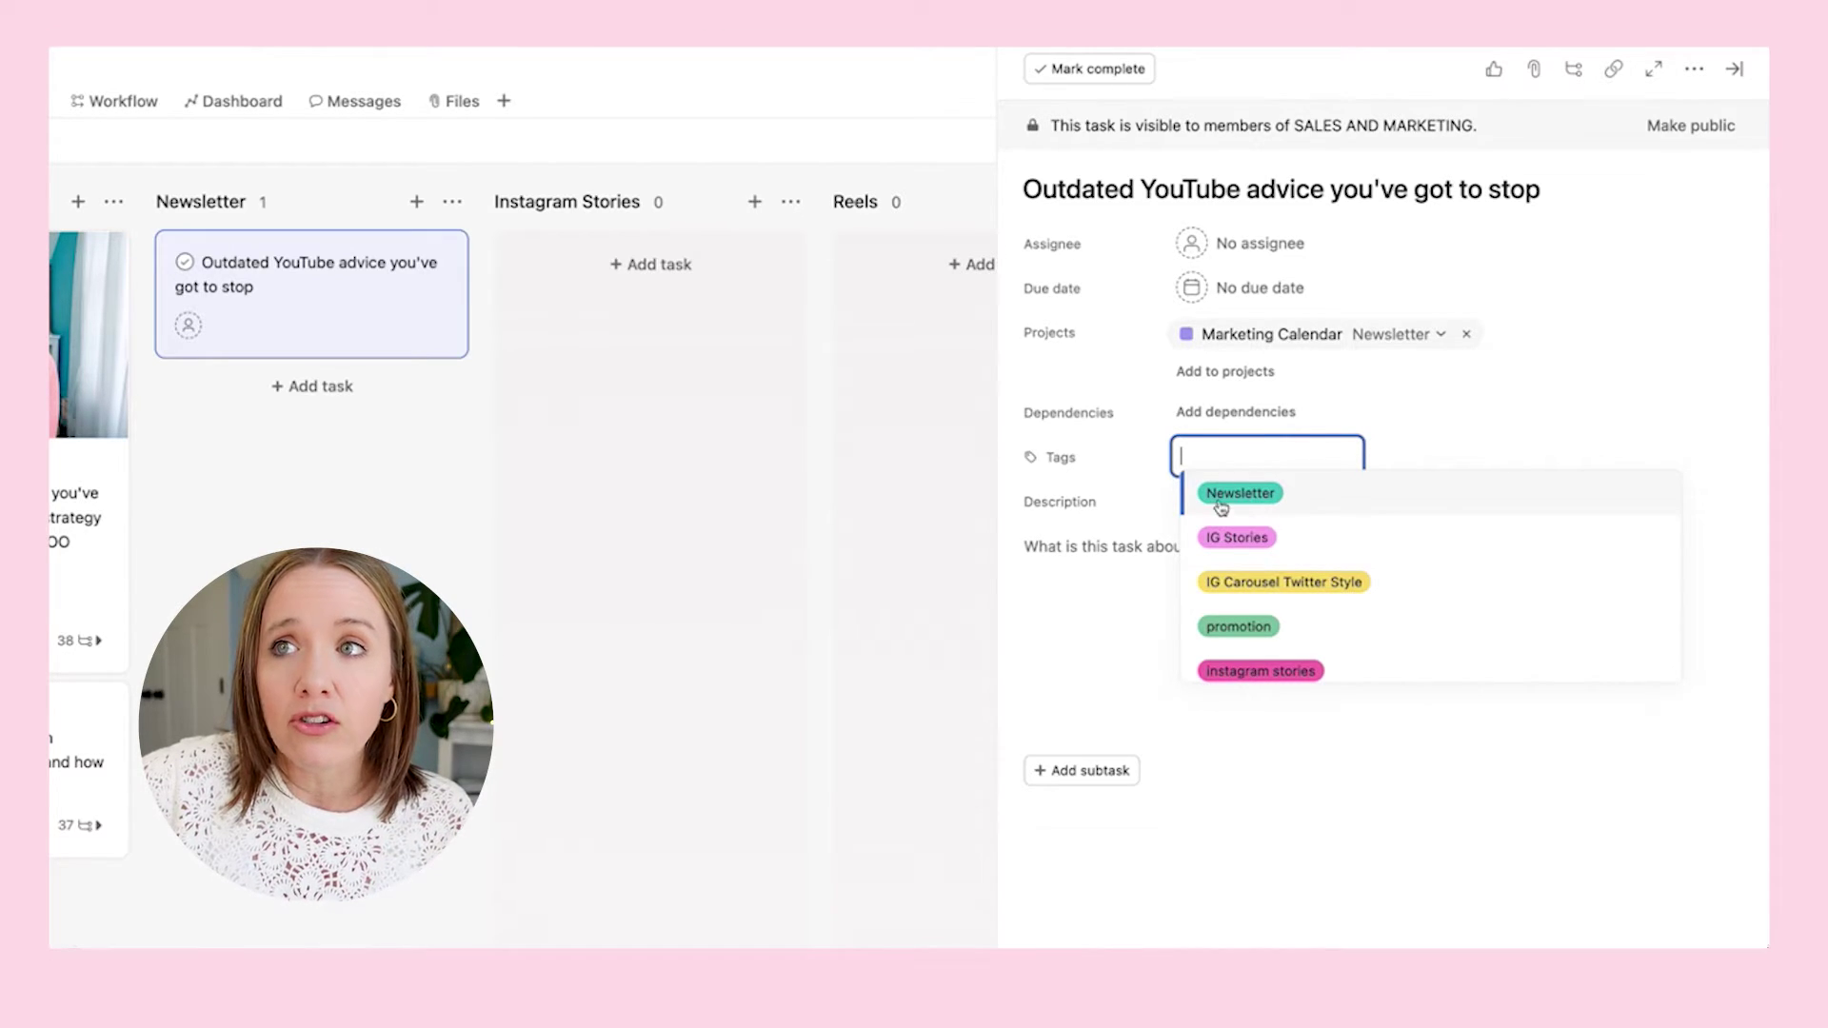
{"action": "left_click", "coordinate": [1258, 512]}
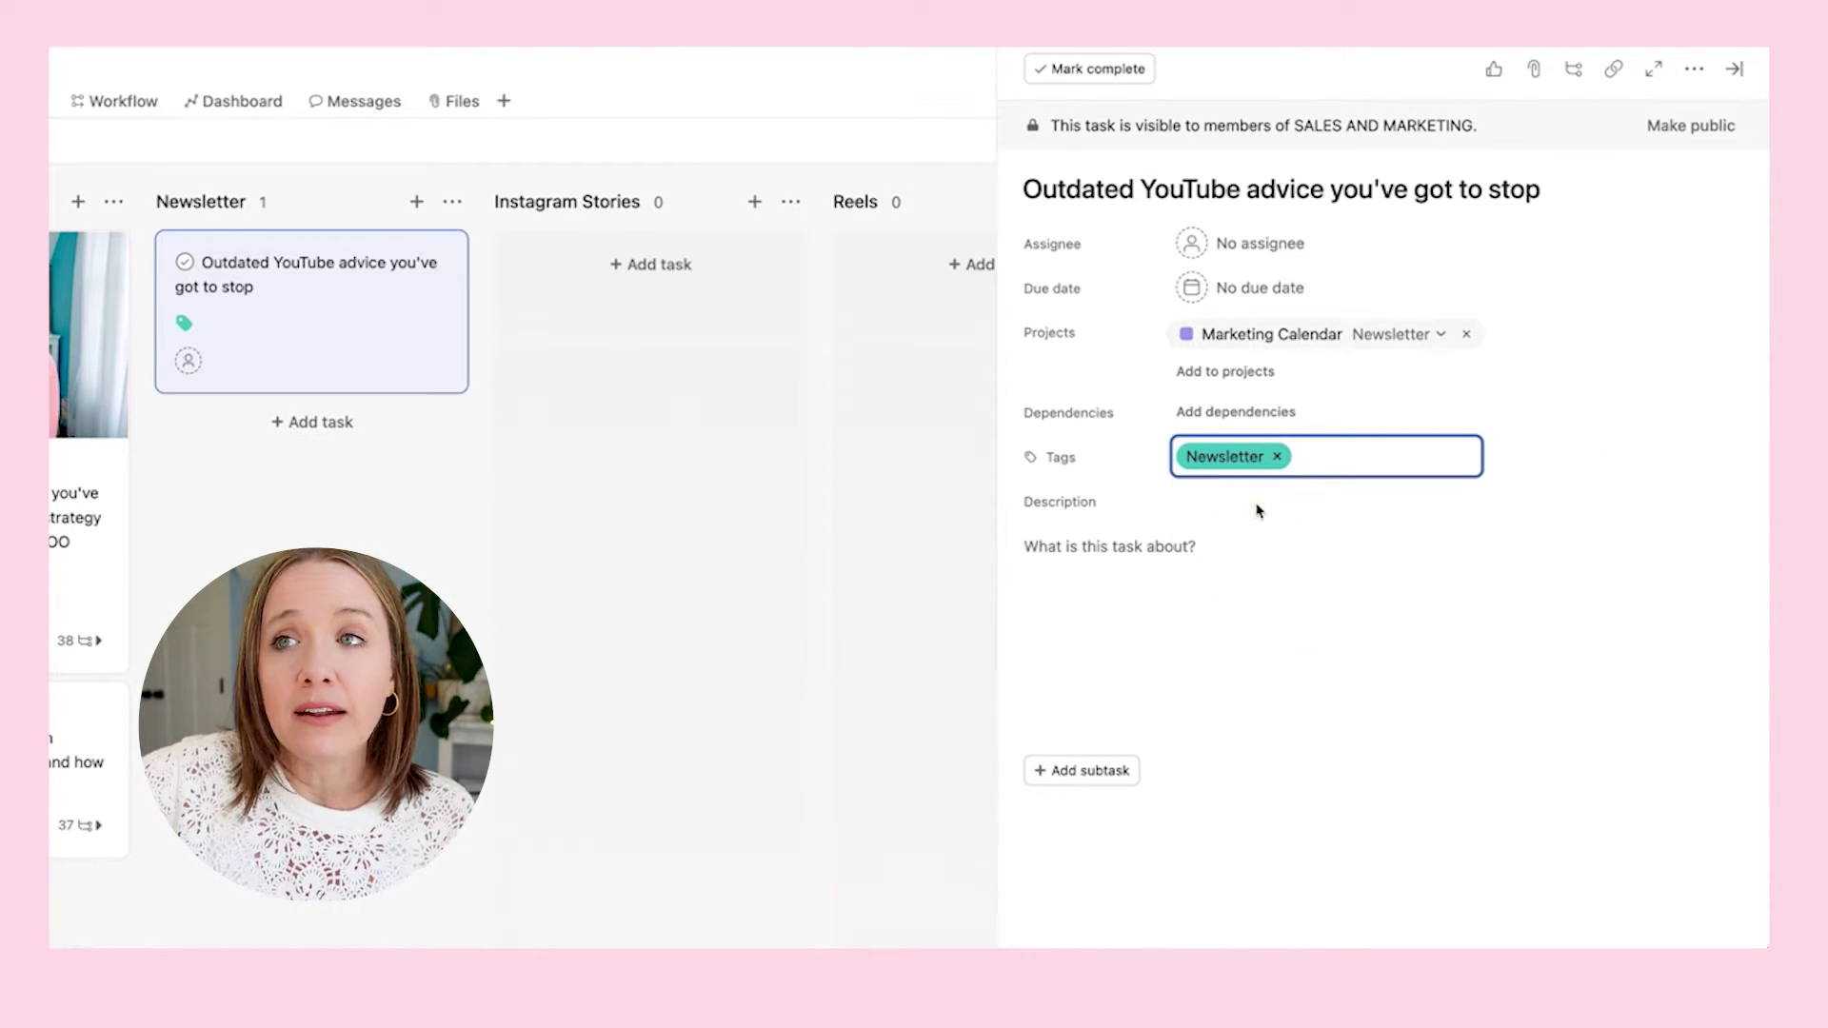
{"action": "left_click", "coordinate": [909, 443]}
{"action": "left_click", "coordinate": [538, 362]}
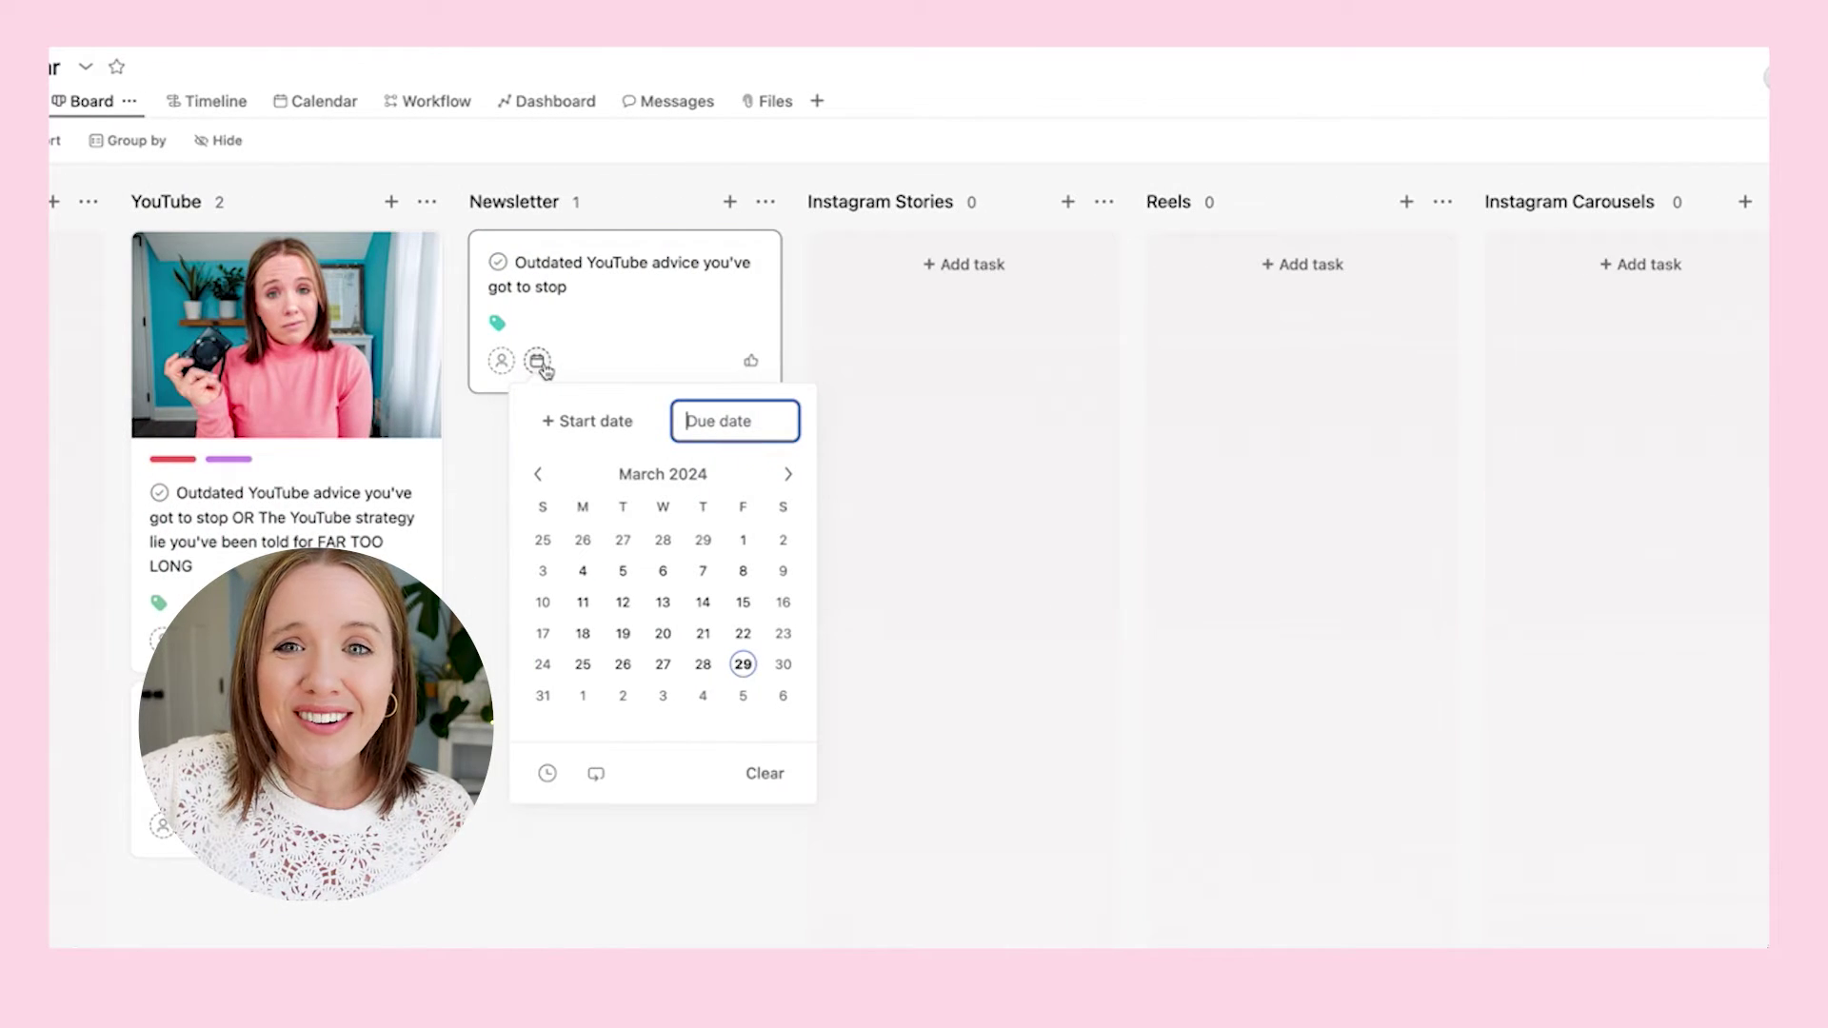
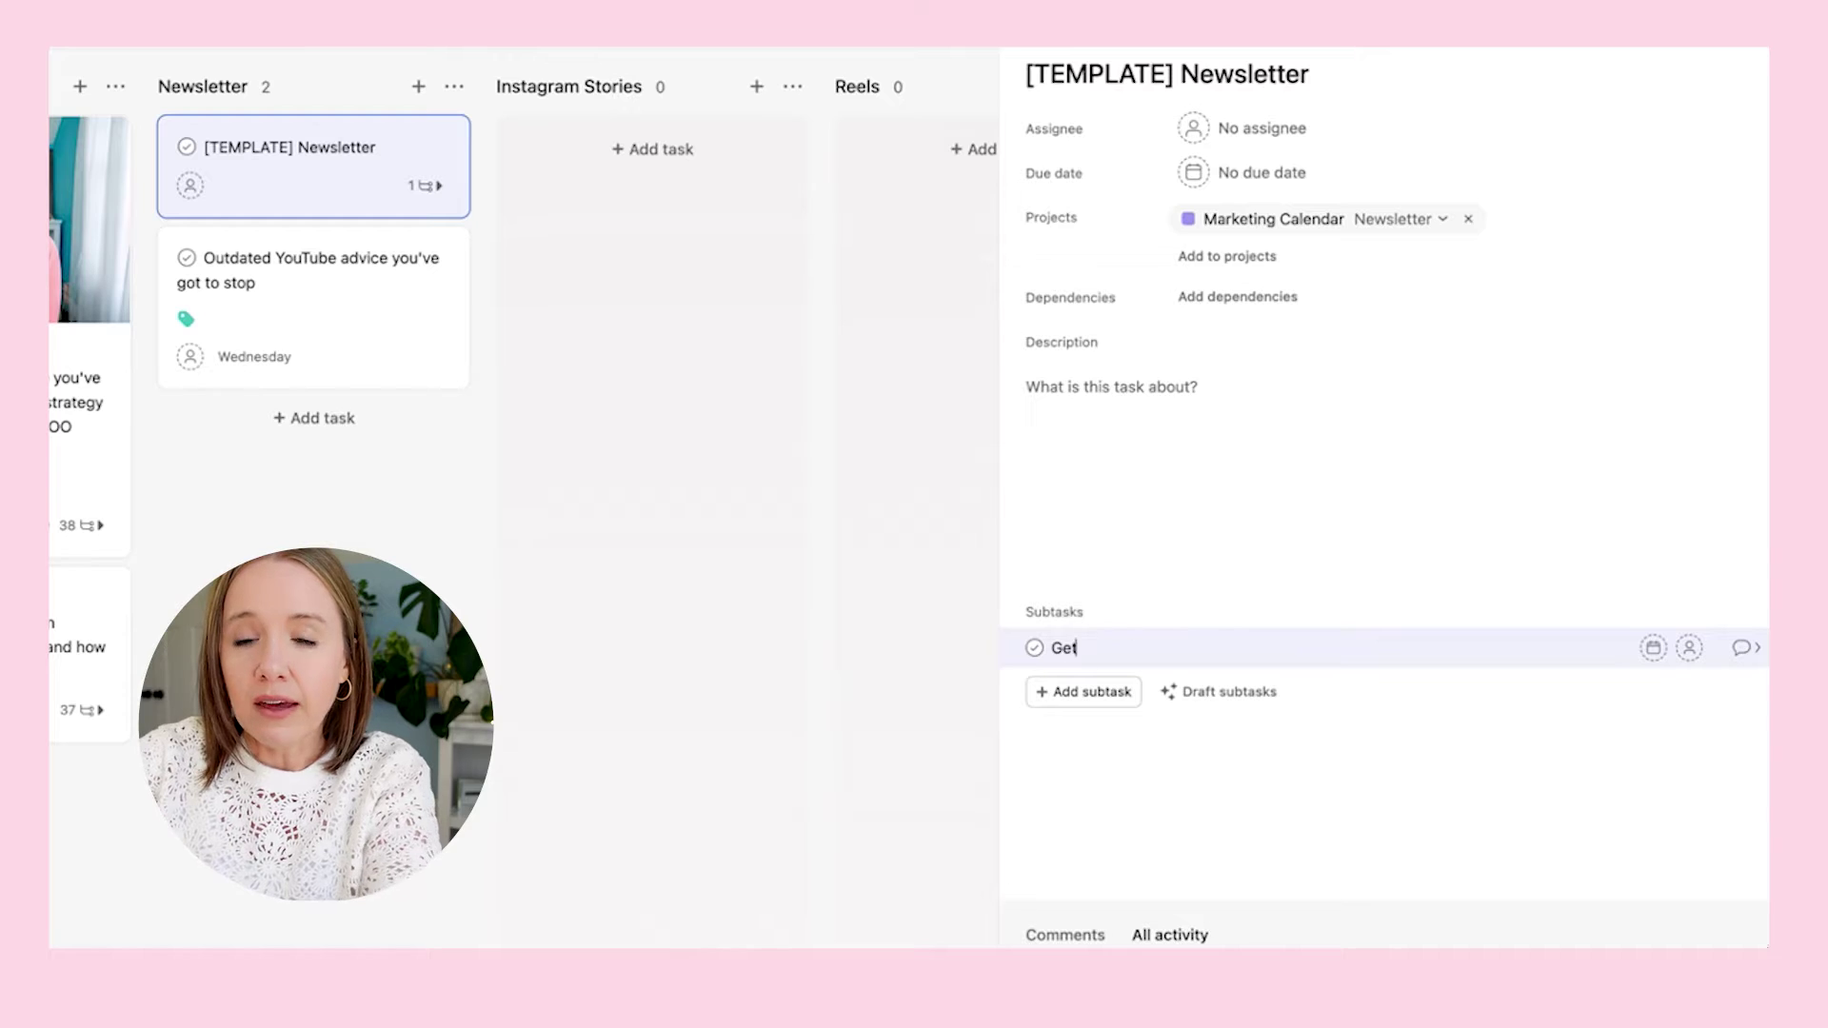
Give [TEMPLATE] Newsletter the subtasks "Get YouTube Video link", "Write newsletter", "Subject line", "Upload to FGF" and "Schedule", and close its details
{"action": "type", "text": "Tube Video link"}
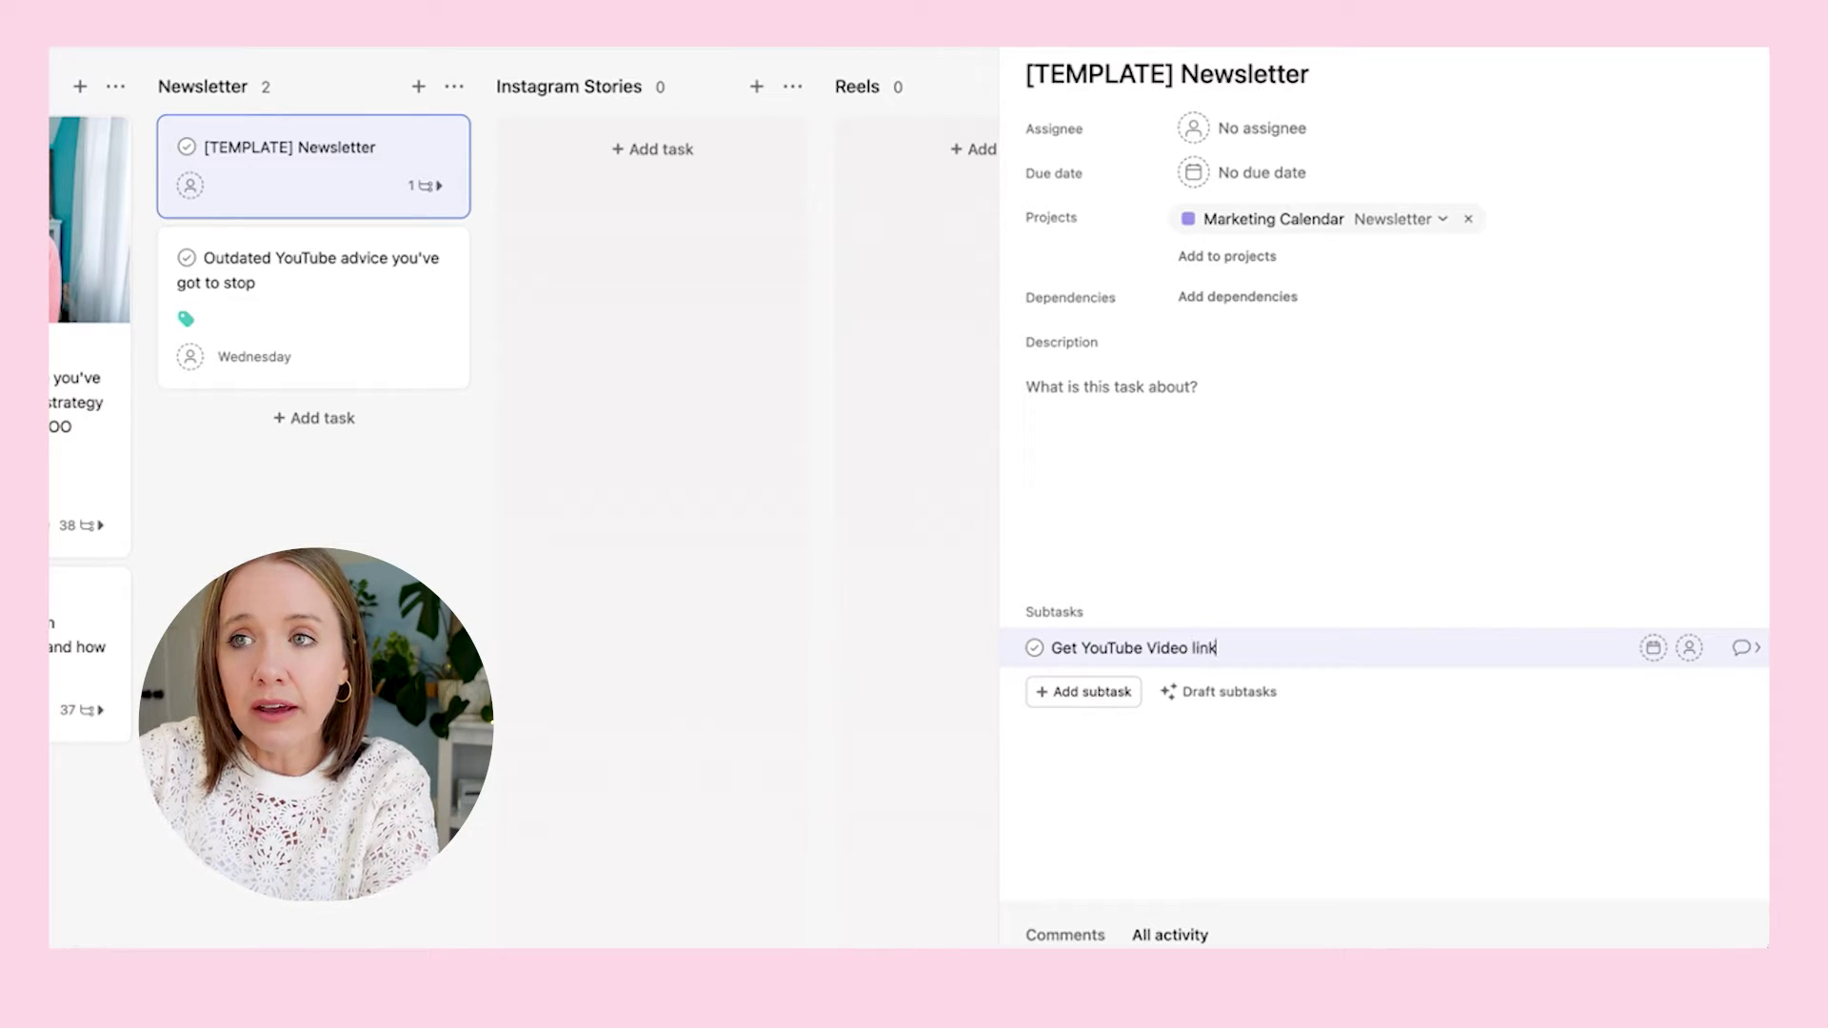
{"action": "key", "text": "Return"}
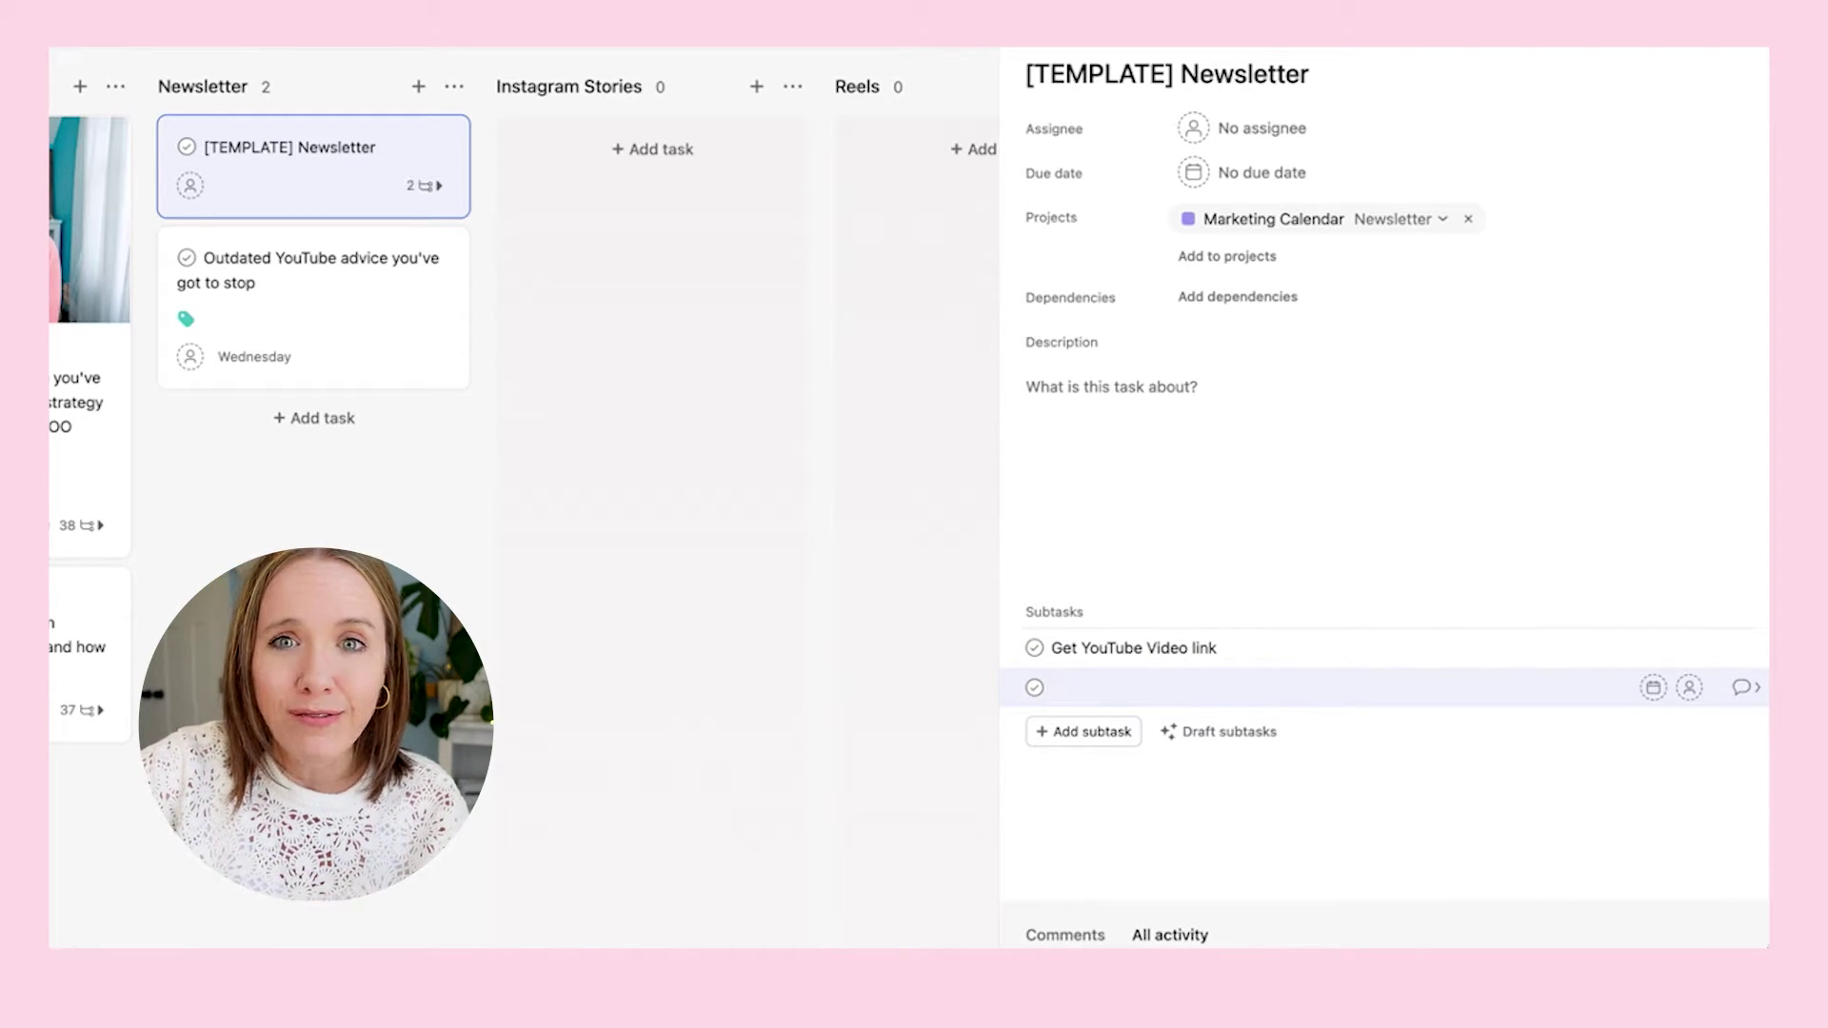
{"action": "type", "text": "Write newsletter"}
{"action": "key", "text": "Return"}
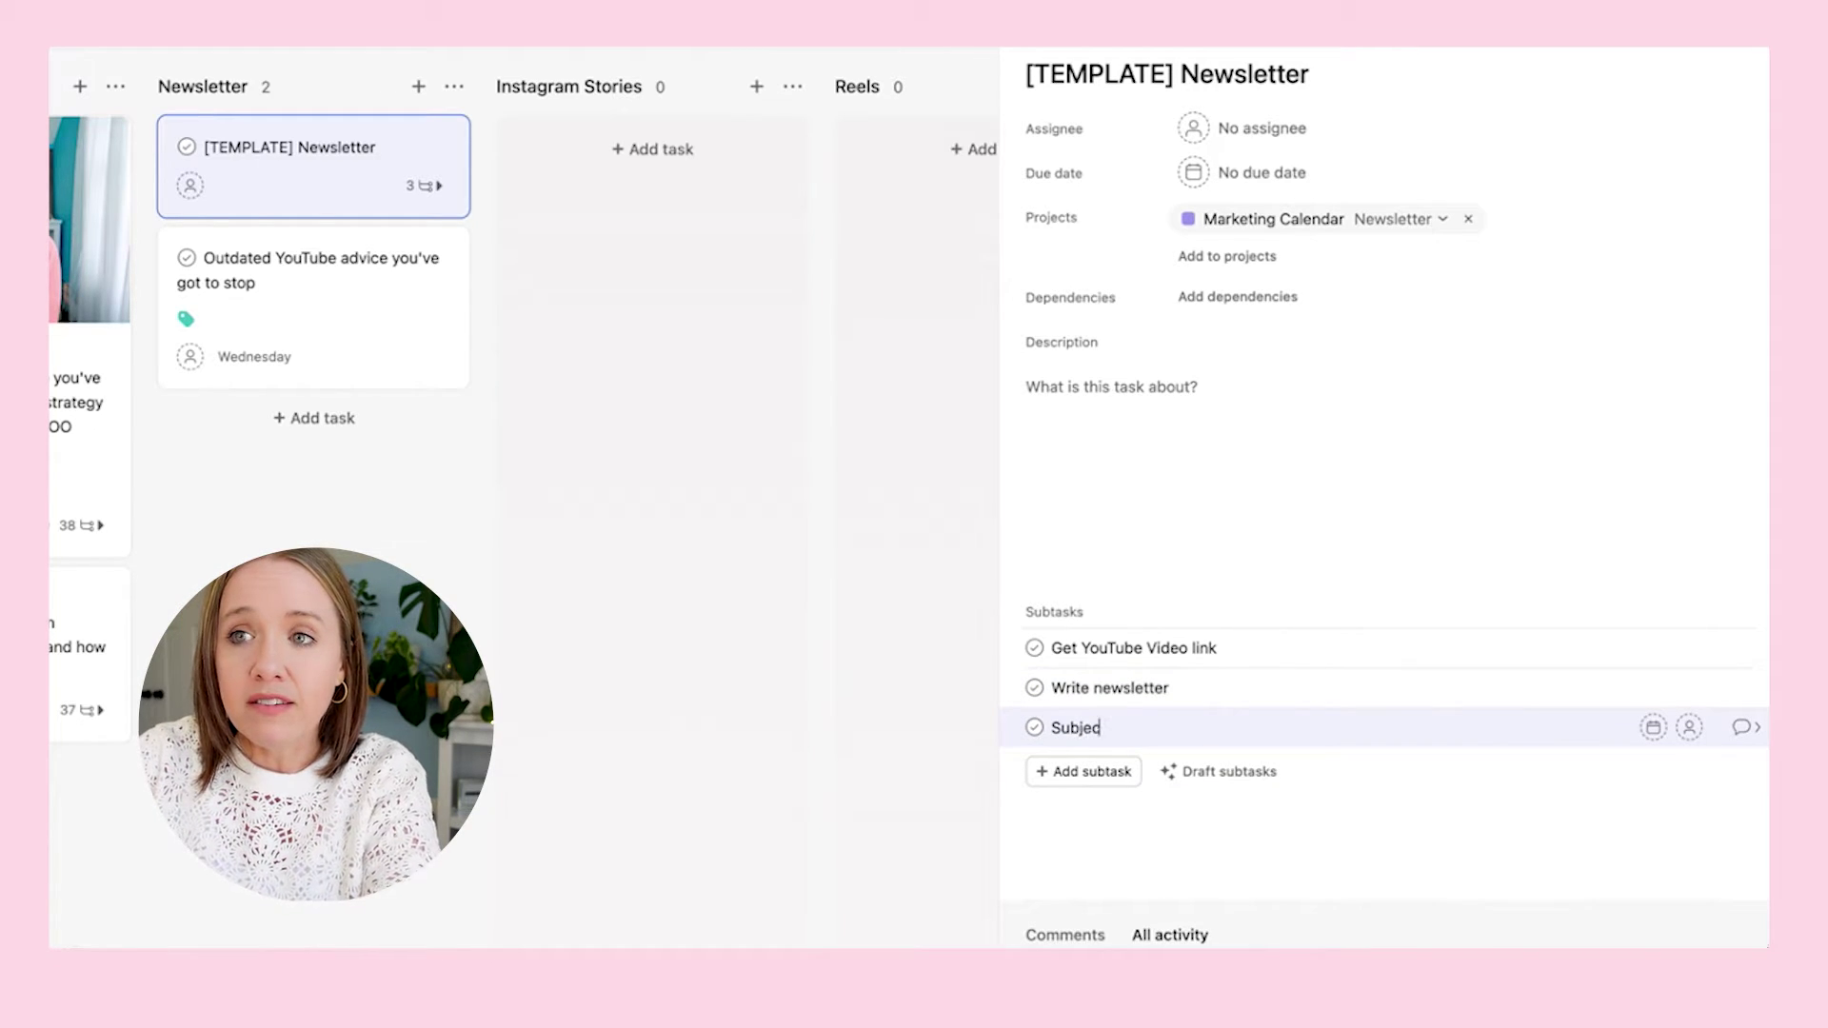
{"action": "type", "text": "Subject line"}
{"action": "key", "text": "Return"}
{"action": "type", "text": "Upload to FGF"}
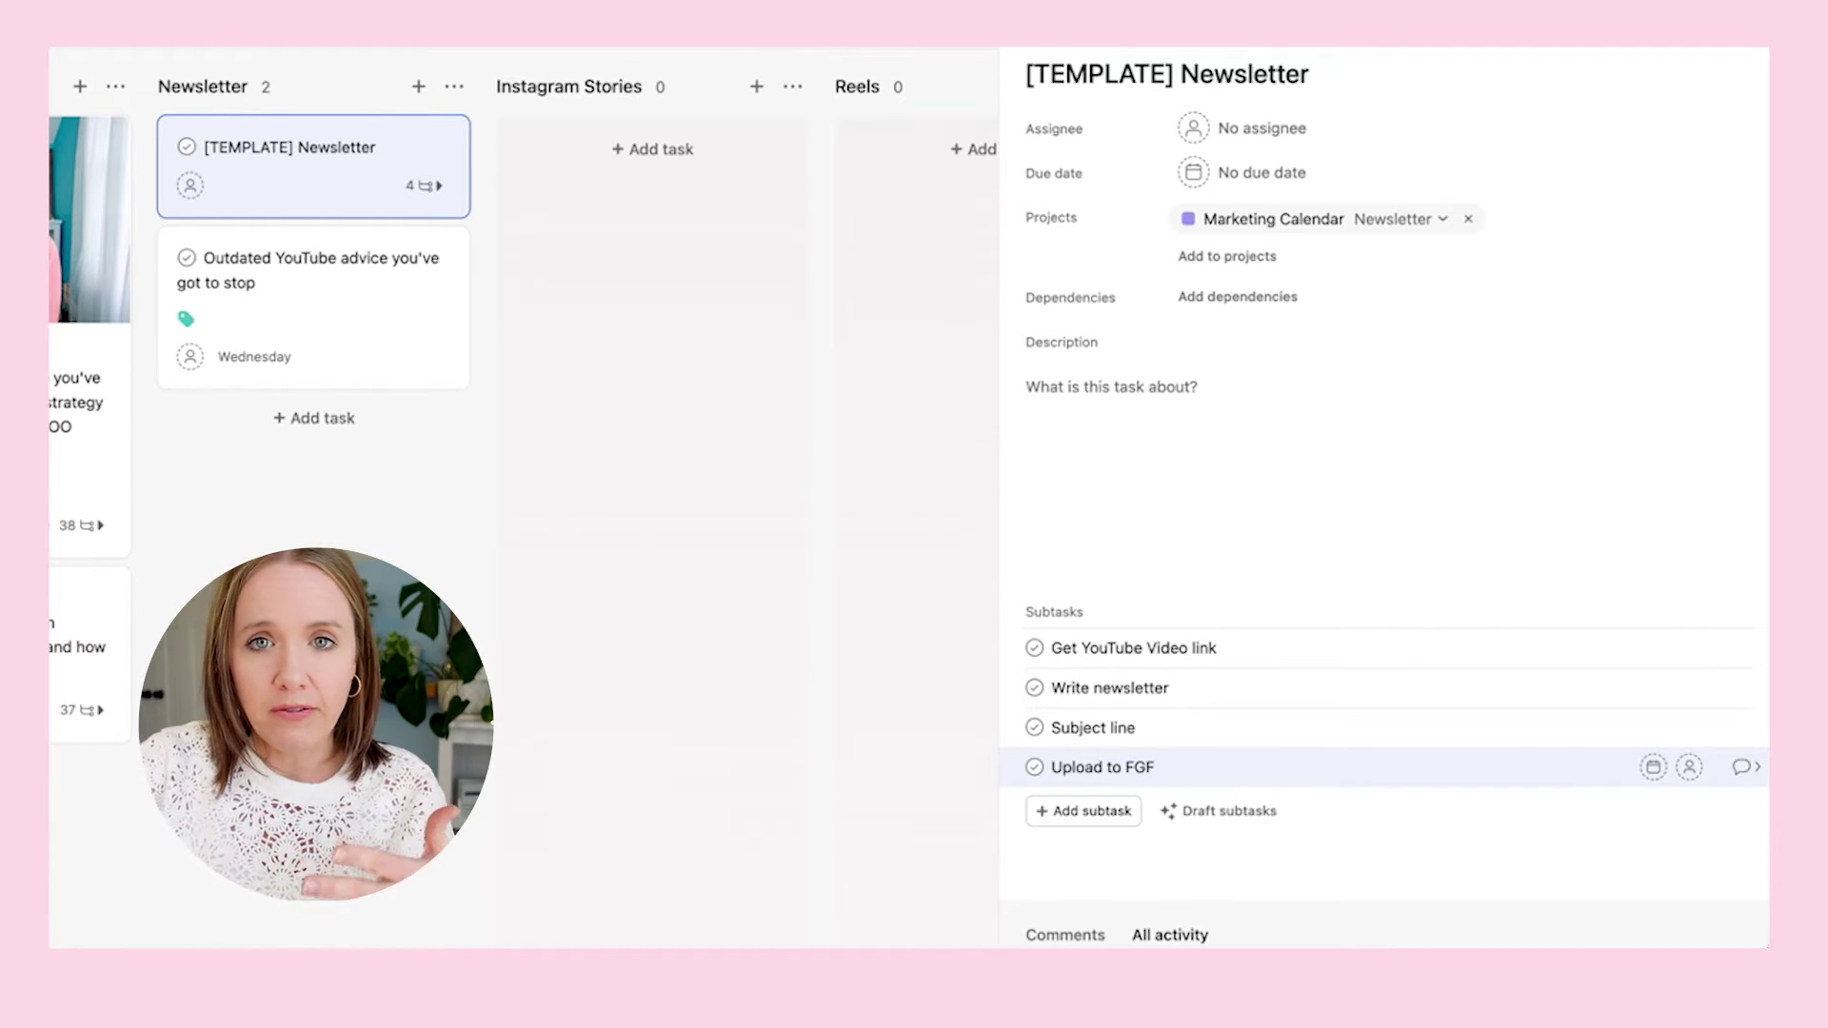
{"action": "key", "text": "Return"}
{"action": "type", "text": "Schedule"}
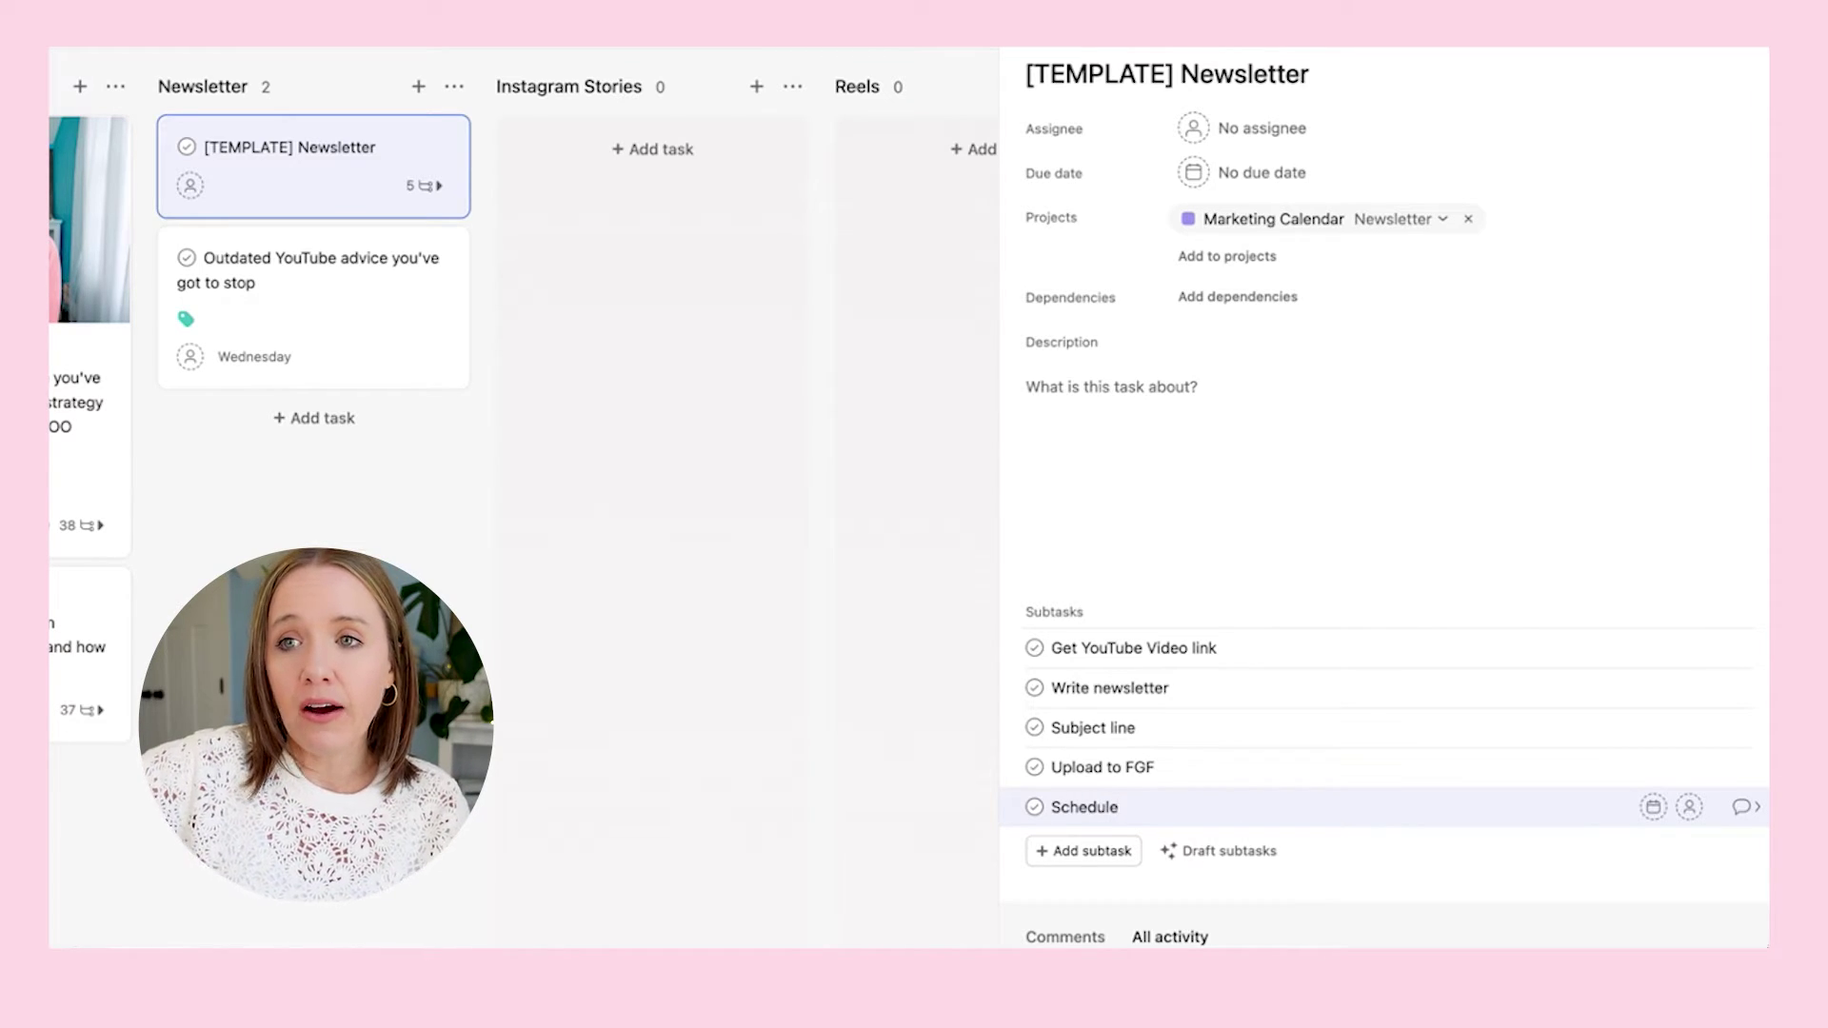
{"action": "left_click", "coordinate": [934, 645]}
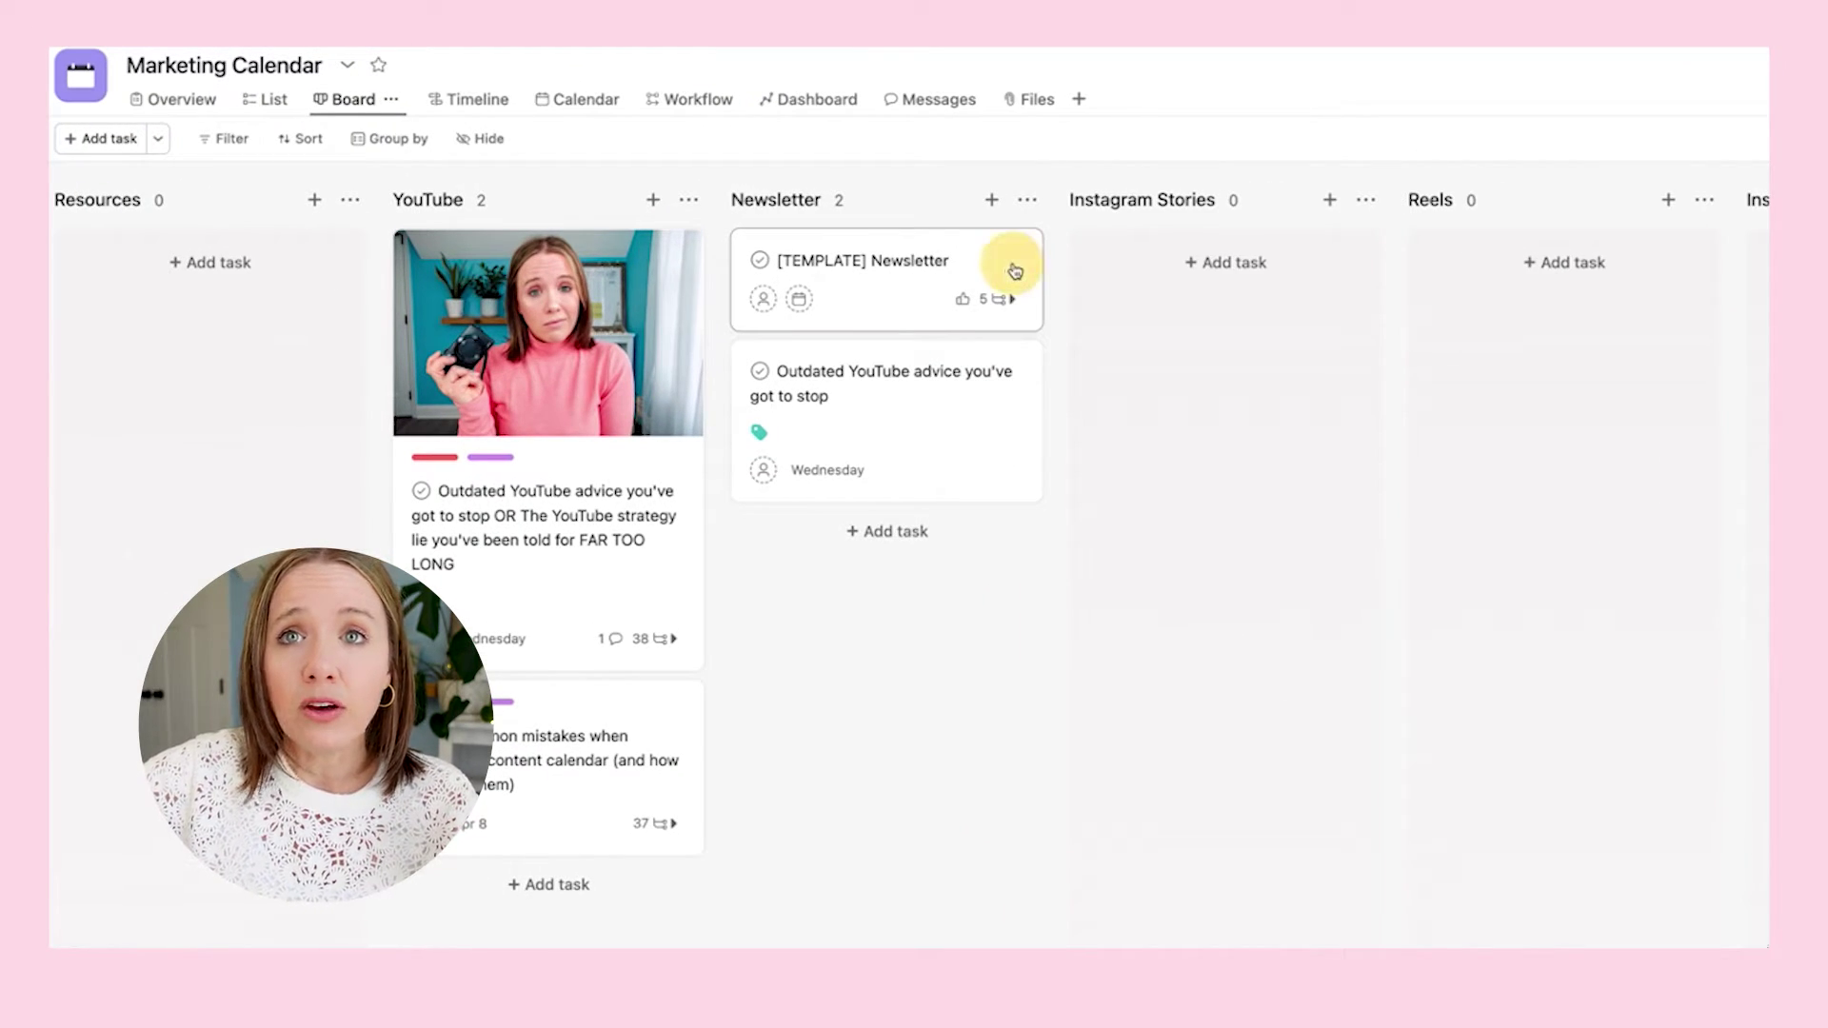
Duplicate [TEMPLATE] Newsletter as "Common Mistakes when creating a content calendar" and place the copy last in the Newsletter section
{"action": "left_click", "coordinate": [1005, 276]}
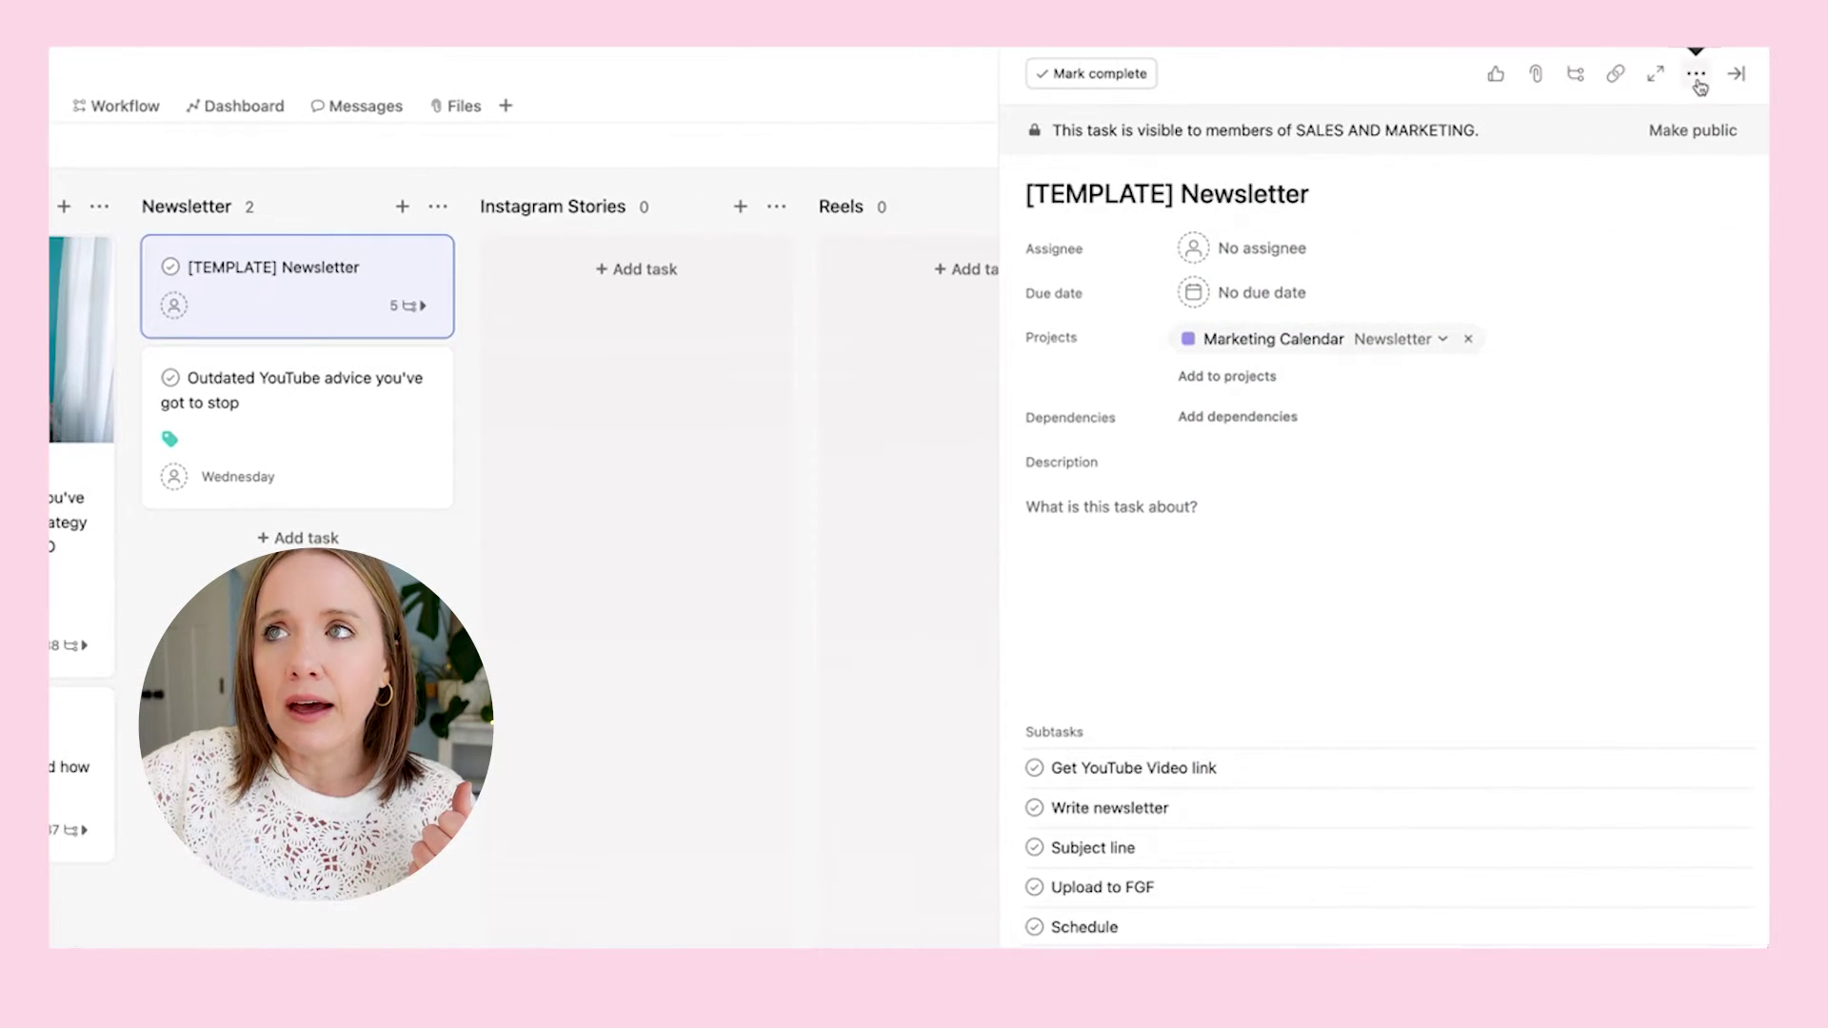
{"action": "left_click", "coordinate": [1696, 76]}
{"action": "left_click", "coordinate": [1458, 598]}
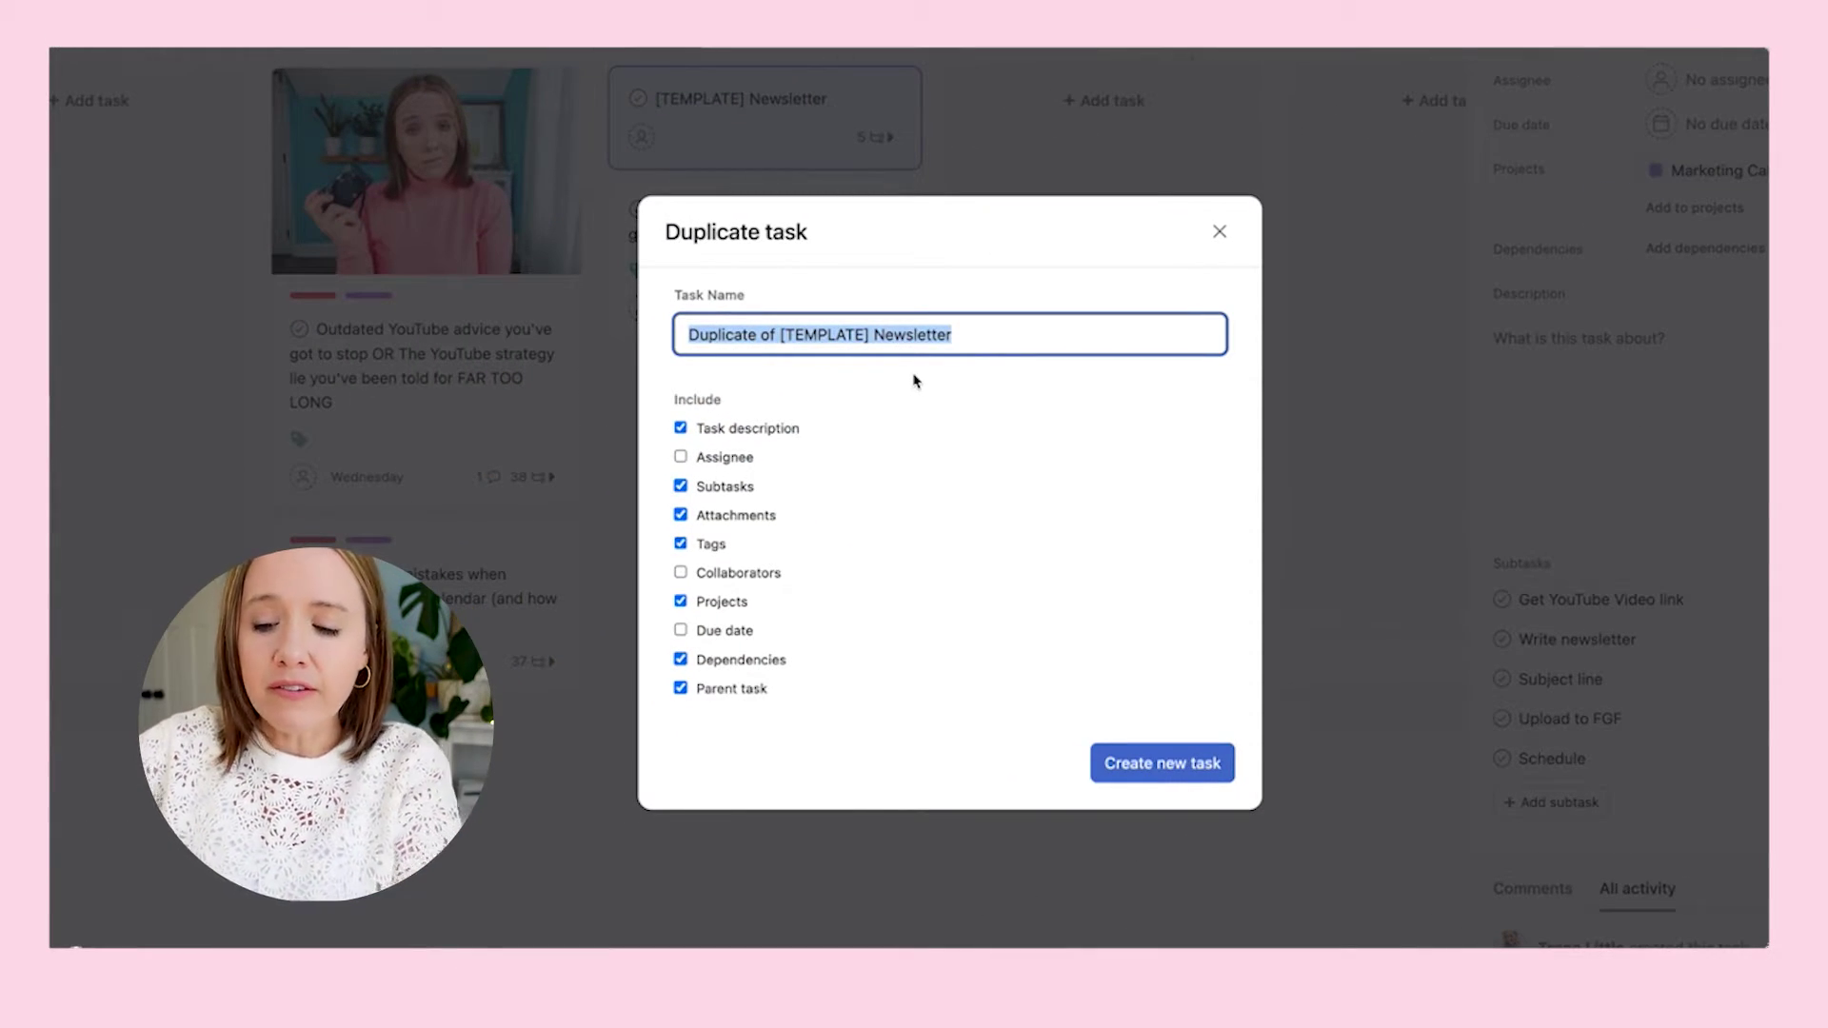
{"action": "type", "text": "Common Mistakes when creat"}
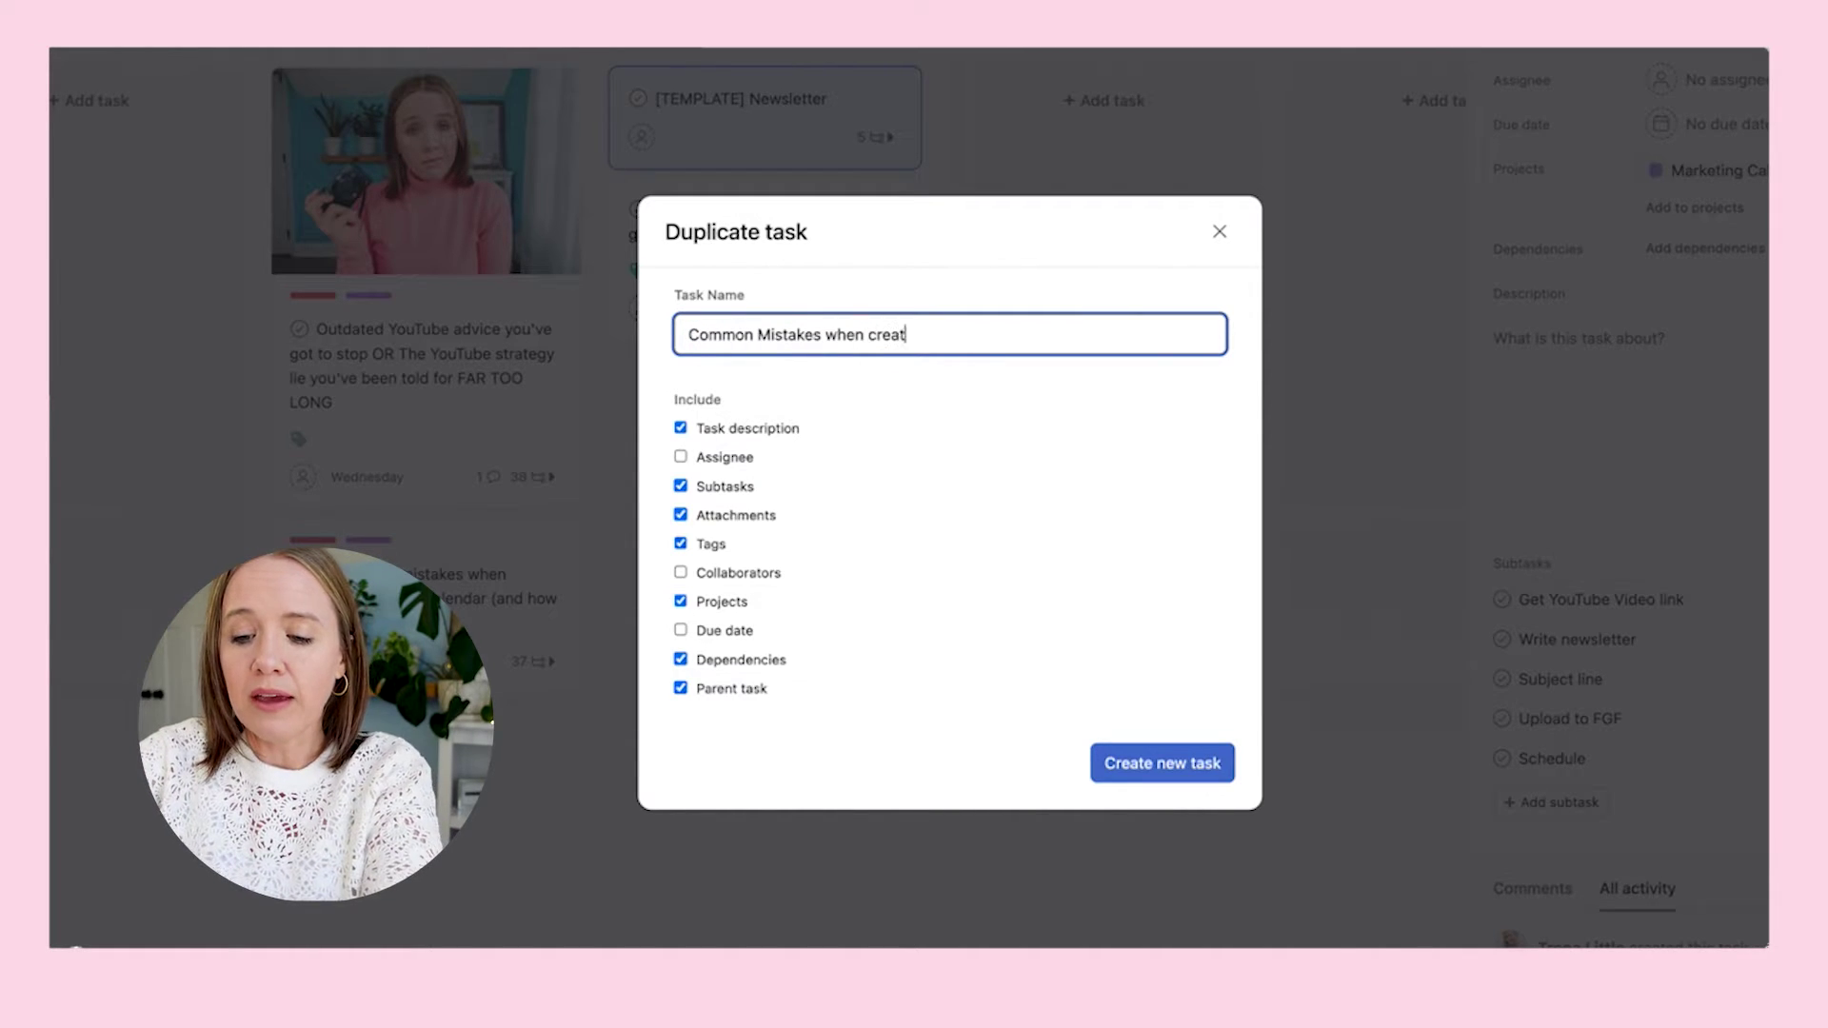
{"action": "type", "text": "ing a content calendar"}
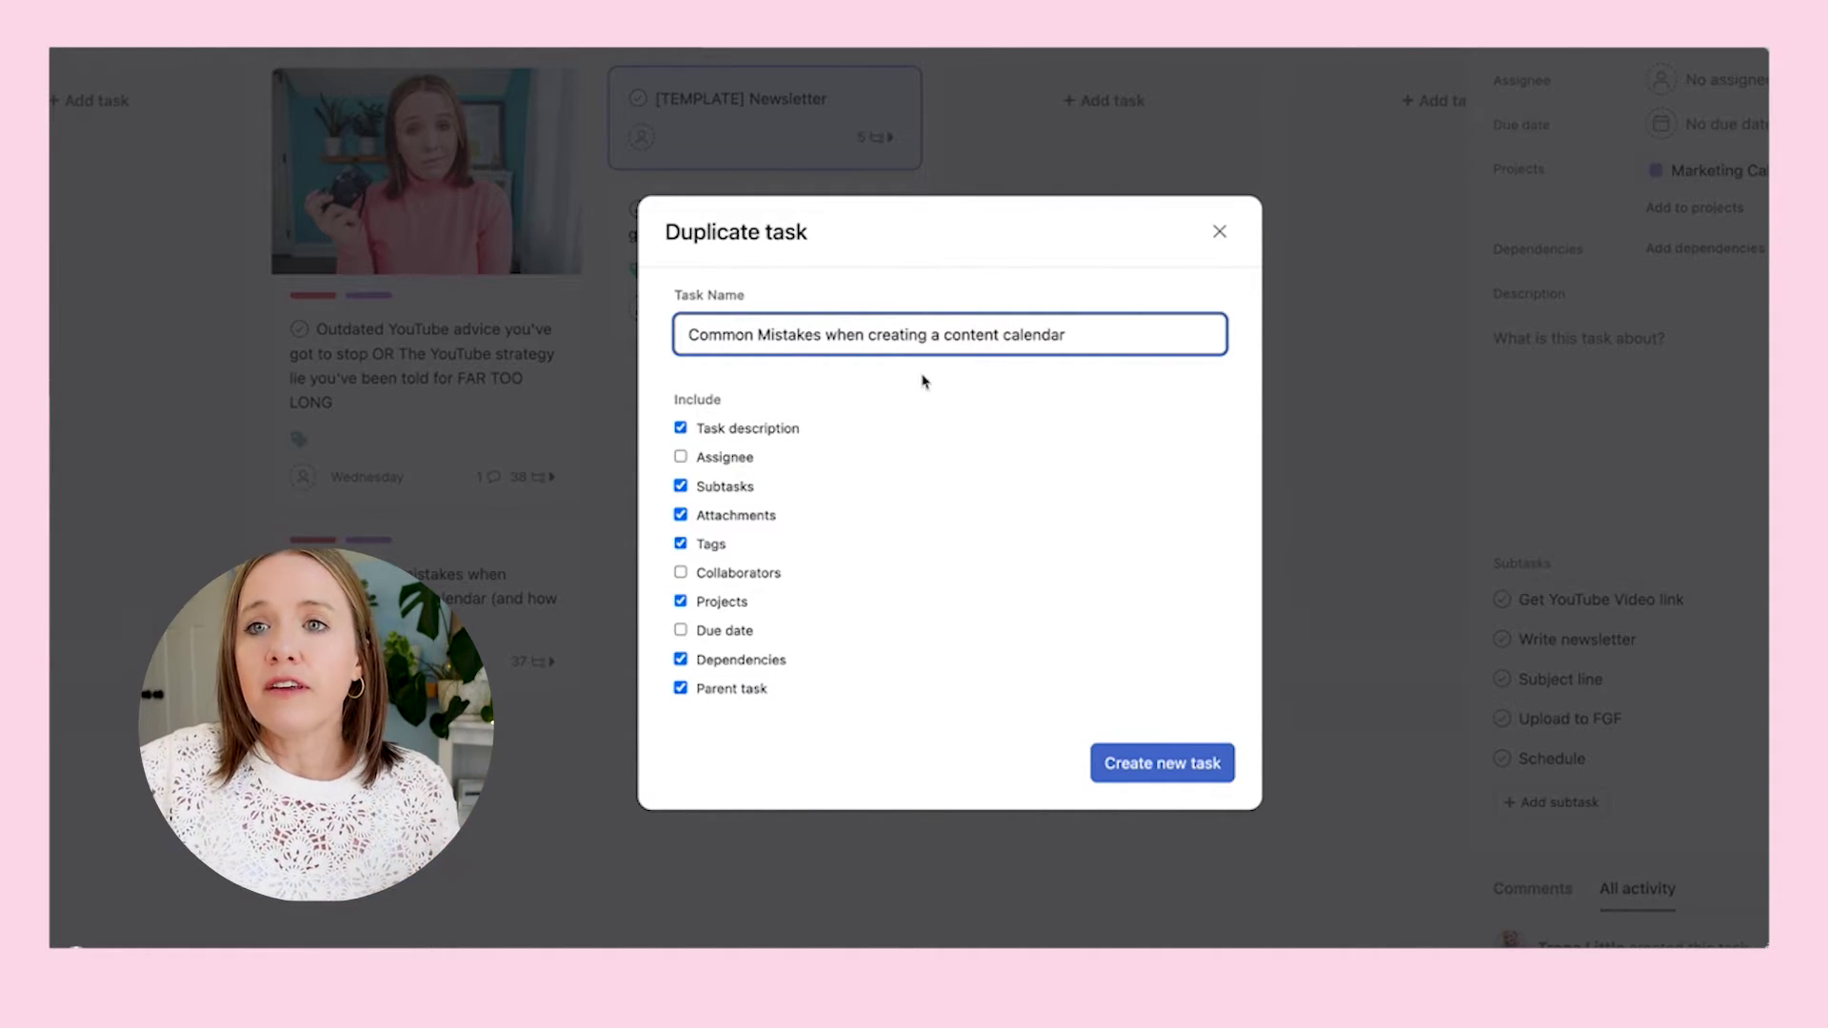
{"action": "left_click", "coordinate": [1209, 762]}
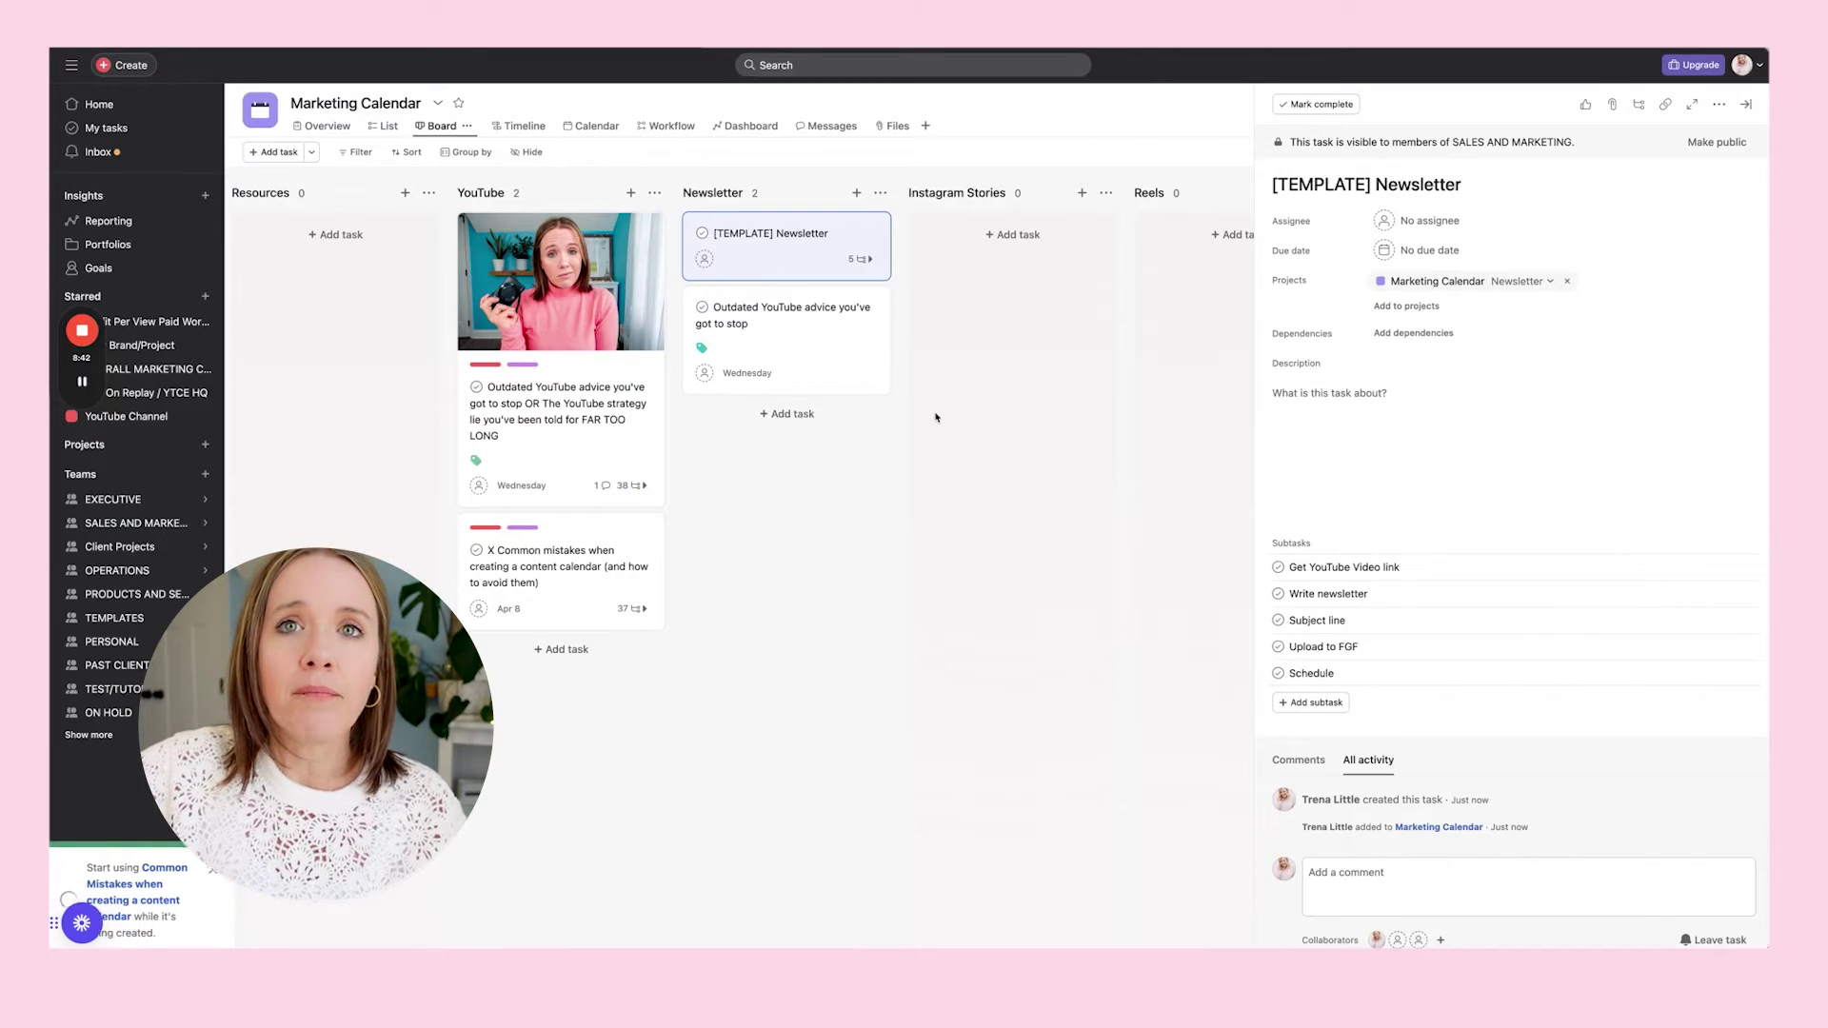
{"action": "left_click_drag", "start_coordinate": [771, 317], "coordinate": [795, 514]}
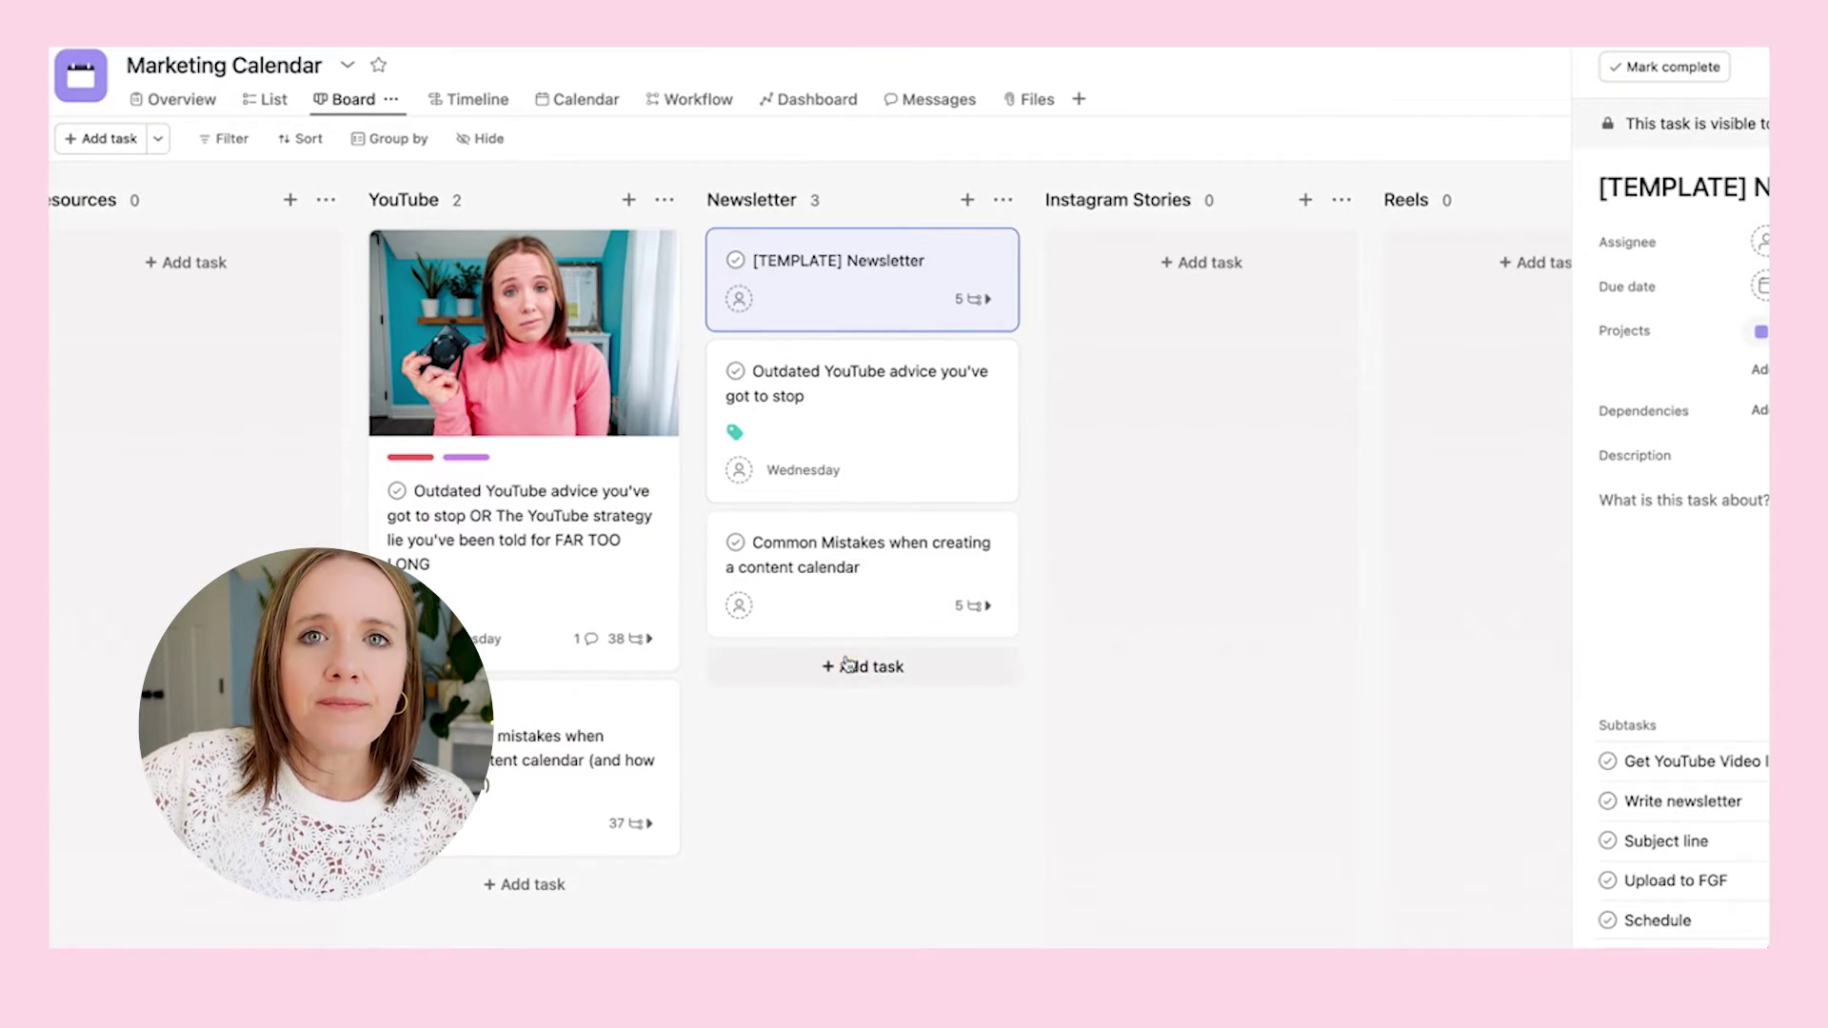
Set the due date of the "Common Mistakes" newsletter task to April 8, 2024 and tag it Newsletter
{"action": "left_click", "coordinate": [791, 448]}
{"action": "left_click", "coordinate": [1574, 291]}
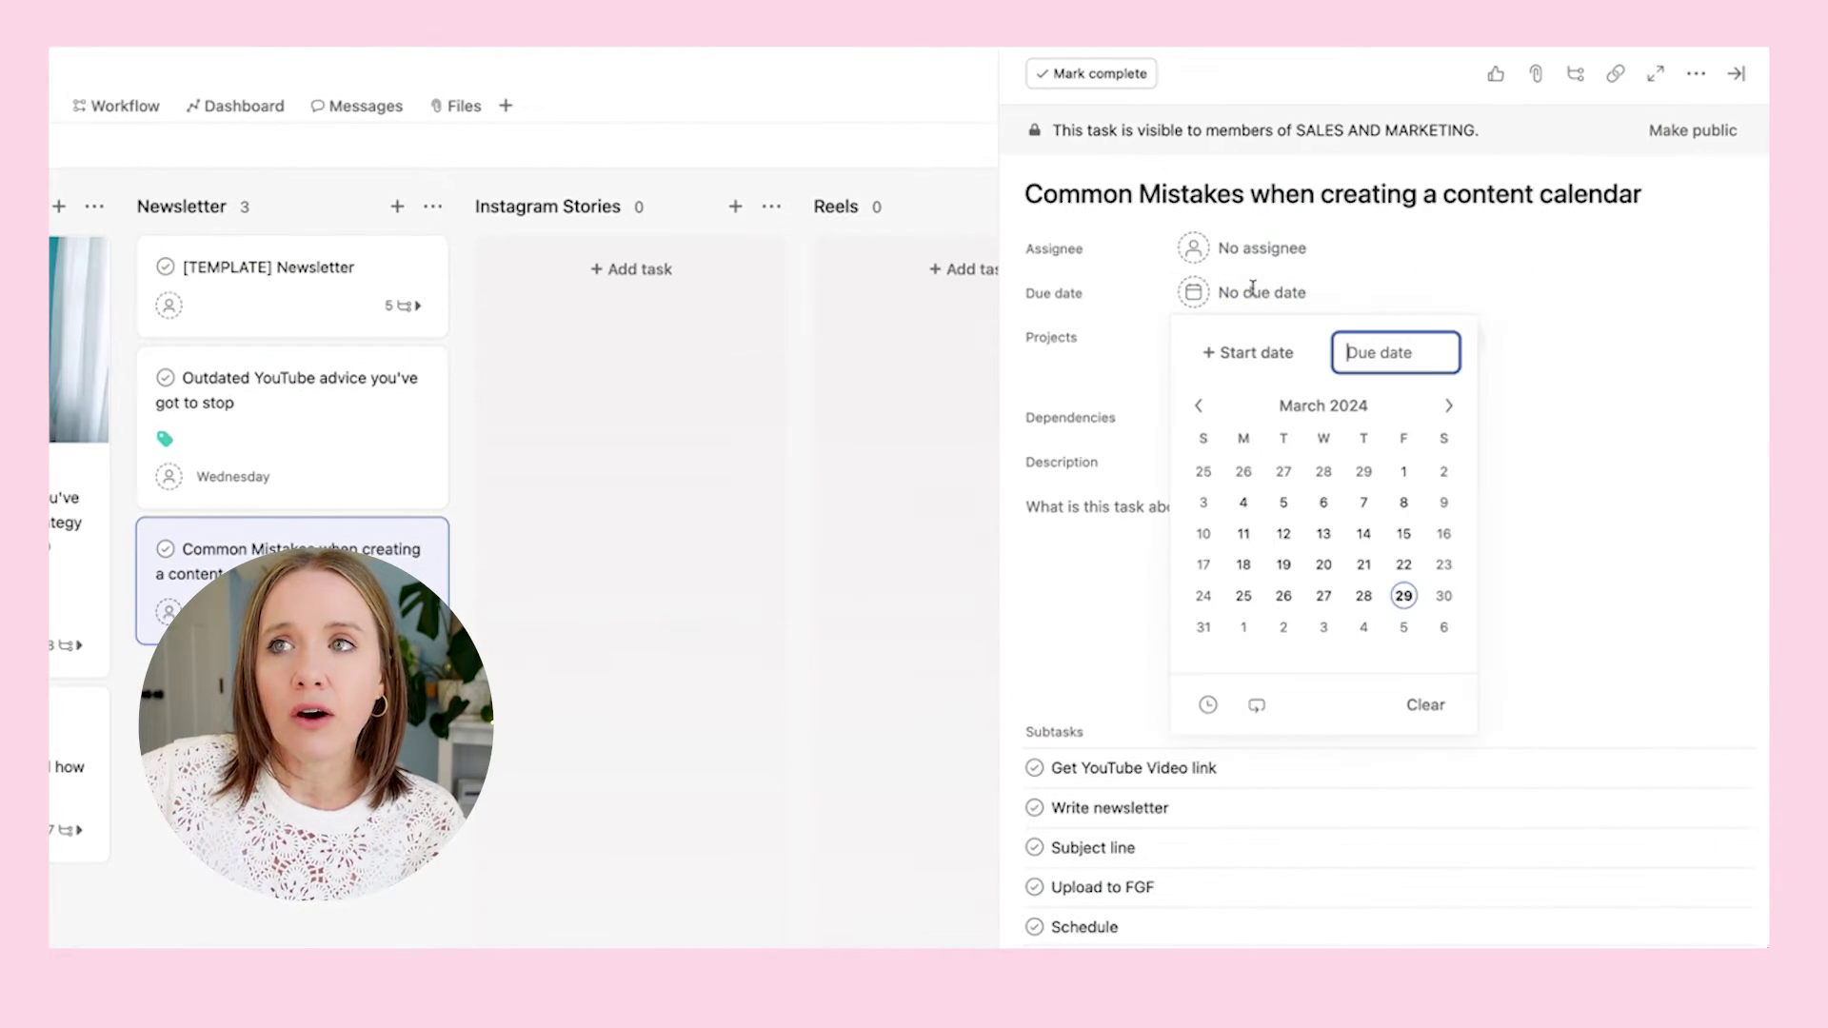
{"action": "left_click", "coordinate": [1448, 406]}
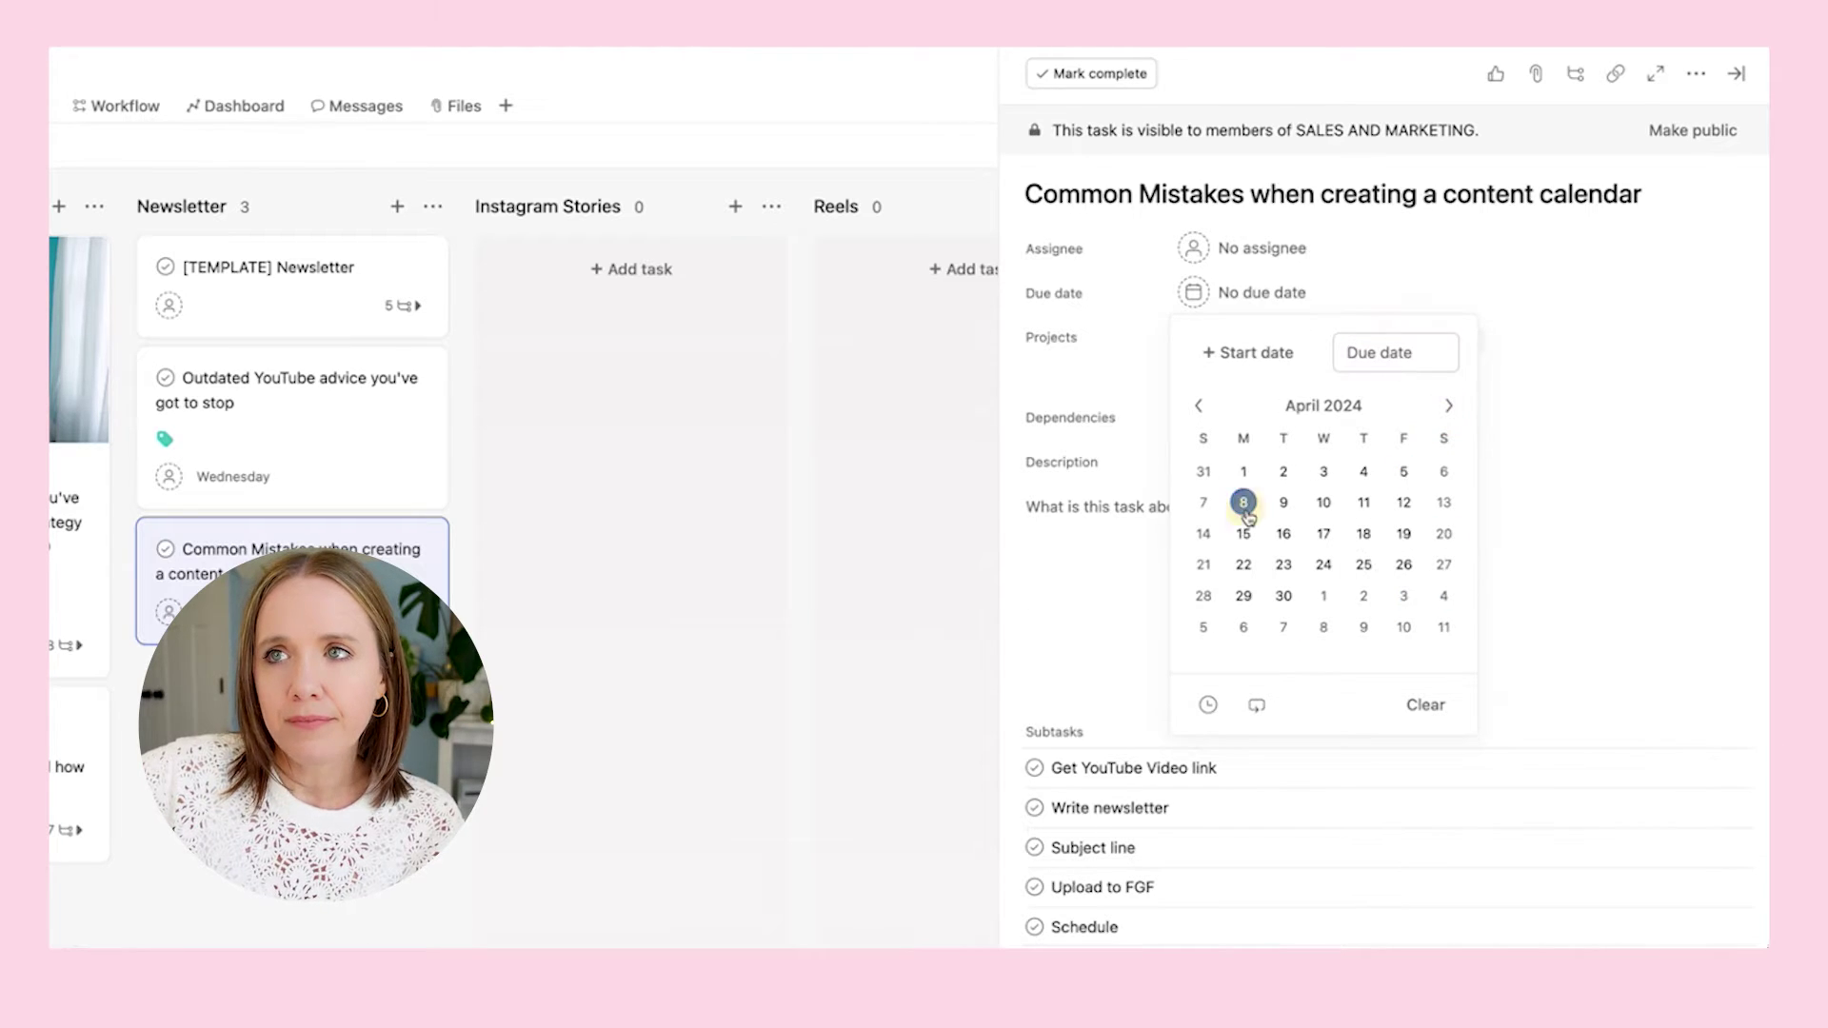
{"action": "left_click", "coordinate": [1243, 502]}
{"action": "left_click", "coordinate": [1695, 82]}
{"action": "left_click", "coordinate": [1696, 84]}
{"action": "left_click", "coordinate": [1467, 158]}
{"action": "left_click", "coordinate": [1306, 500]}
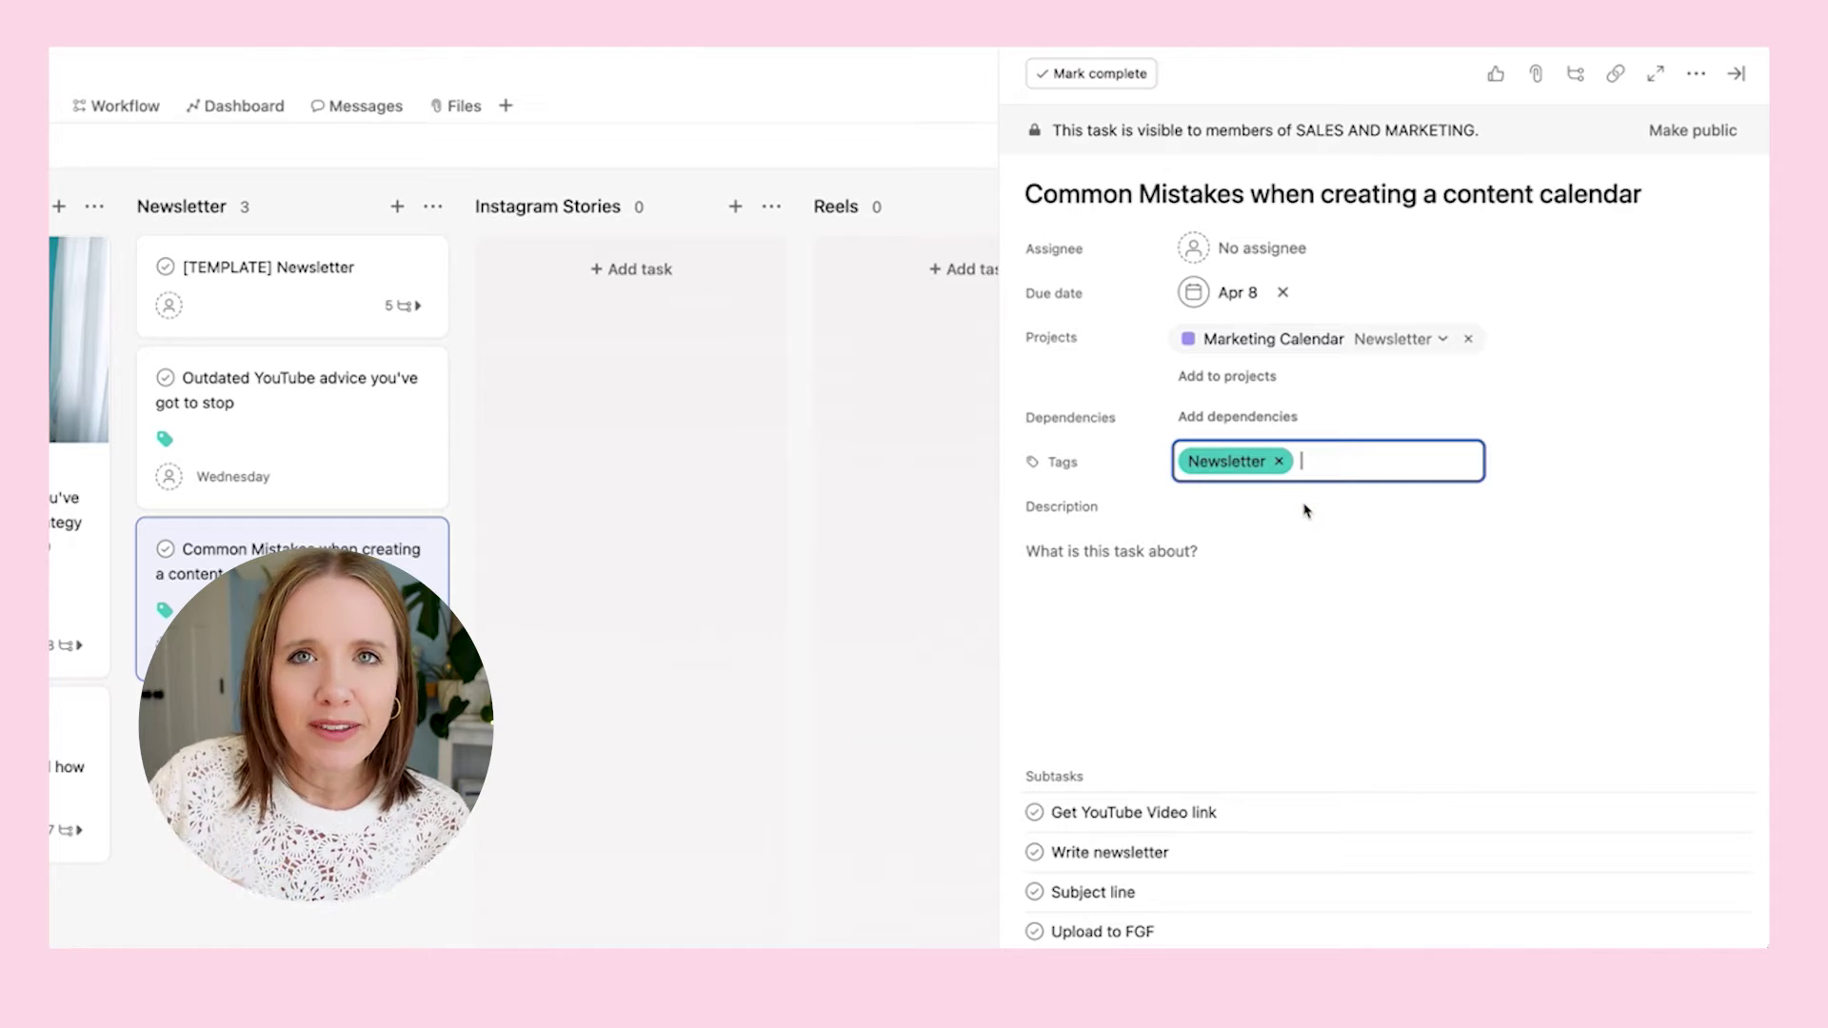
Add the Newsletter tag to the [TEMPLATE] Newsletter task
{"action": "left_click", "coordinate": [295, 284]}
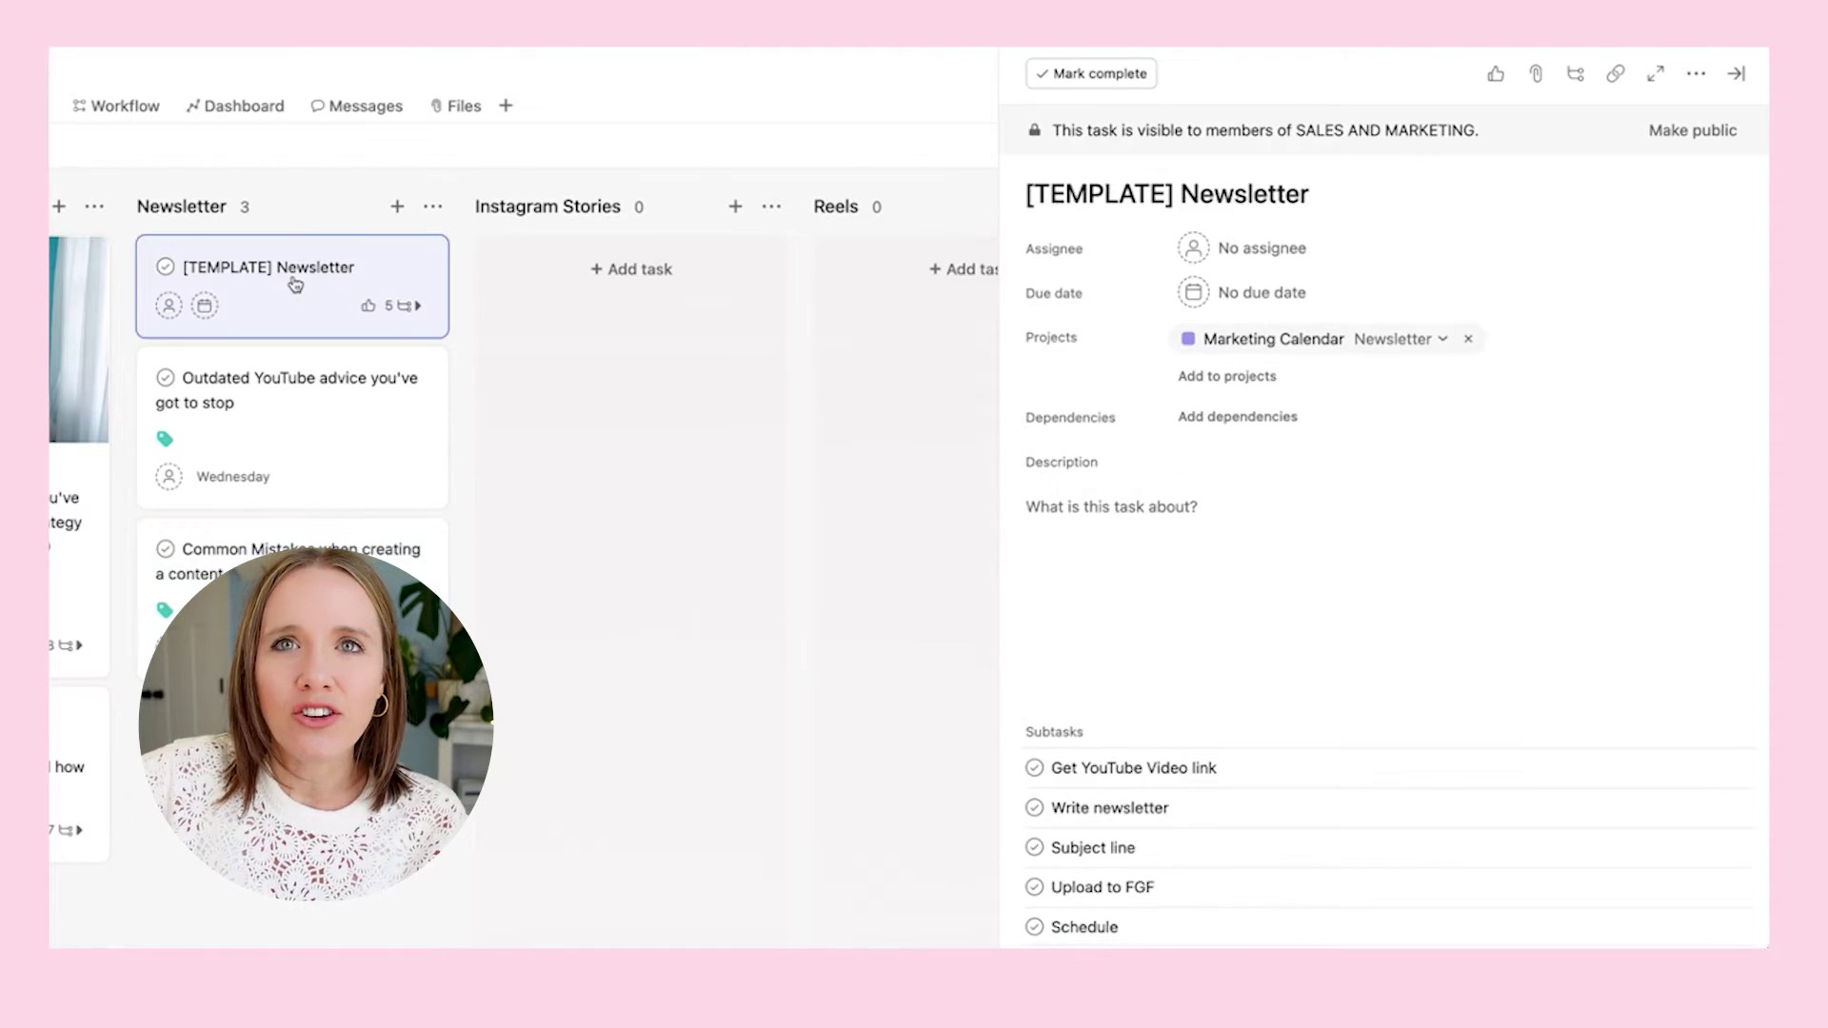
{"action": "left_click", "coordinate": [1710, 82]}
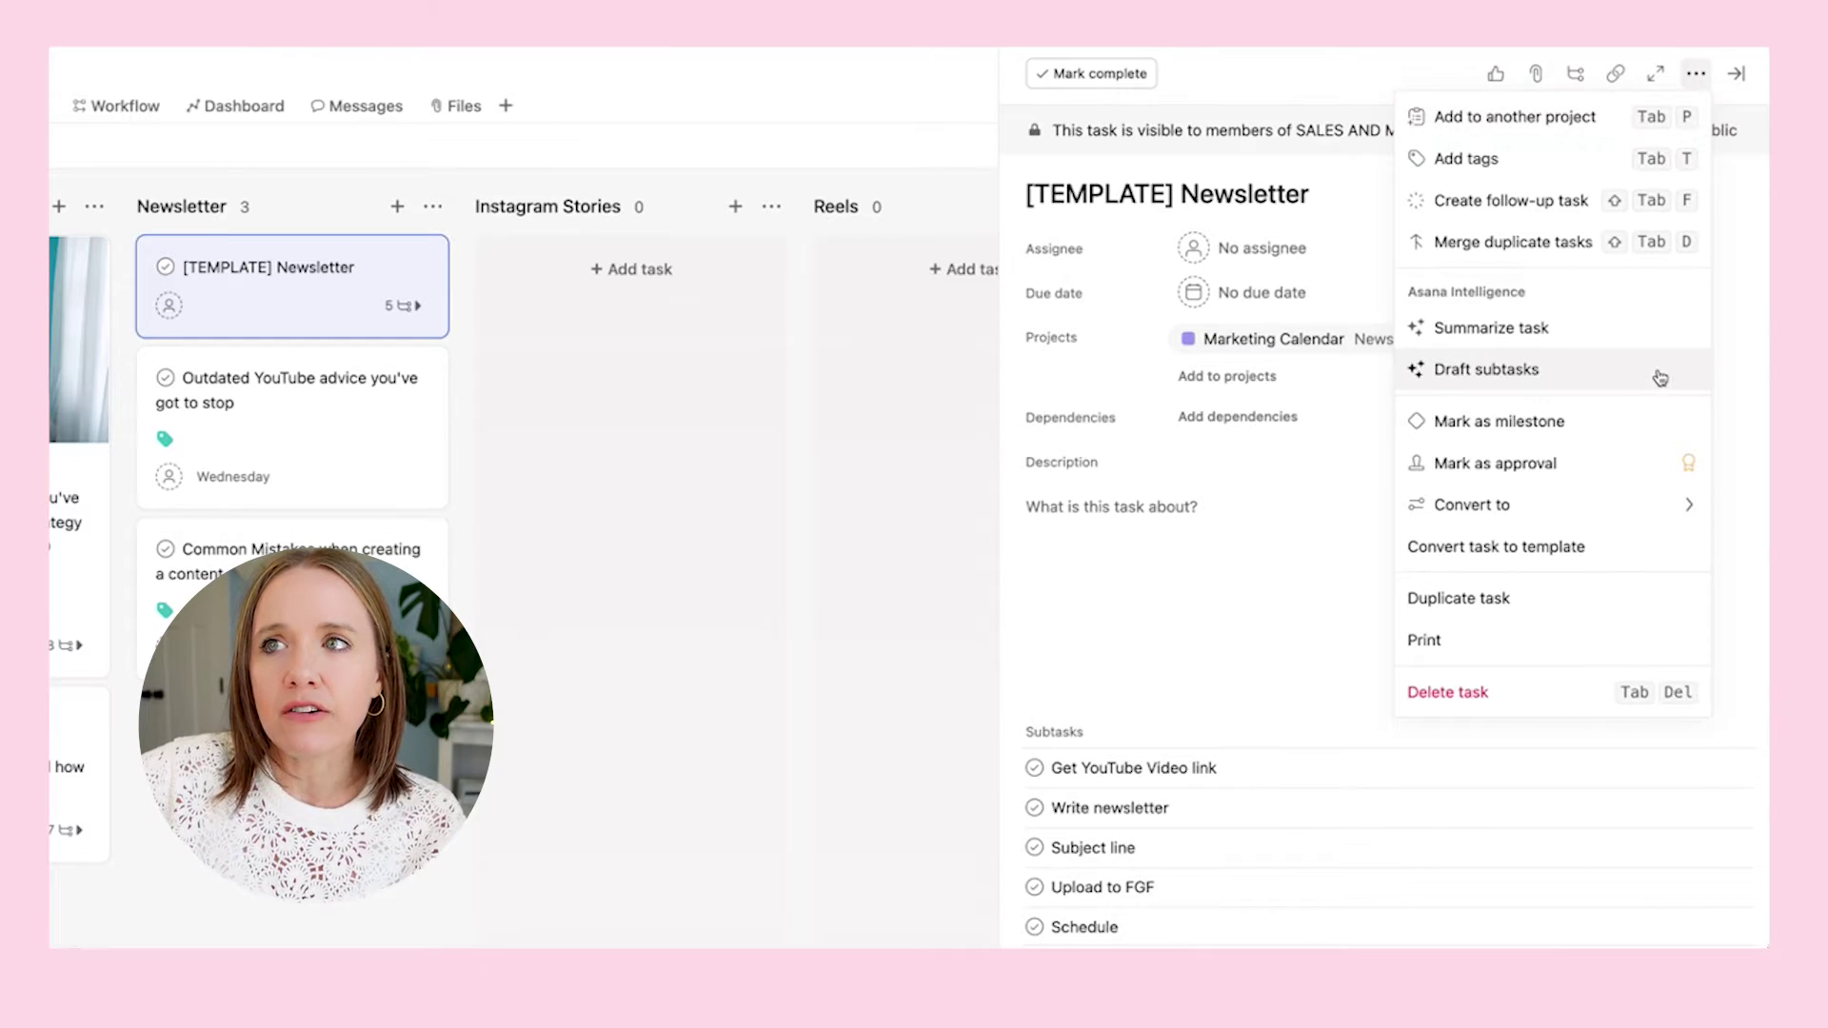
{"action": "left_click", "coordinate": [1512, 160]}
{"action": "left_click", "coordinate": [1296, 516]}
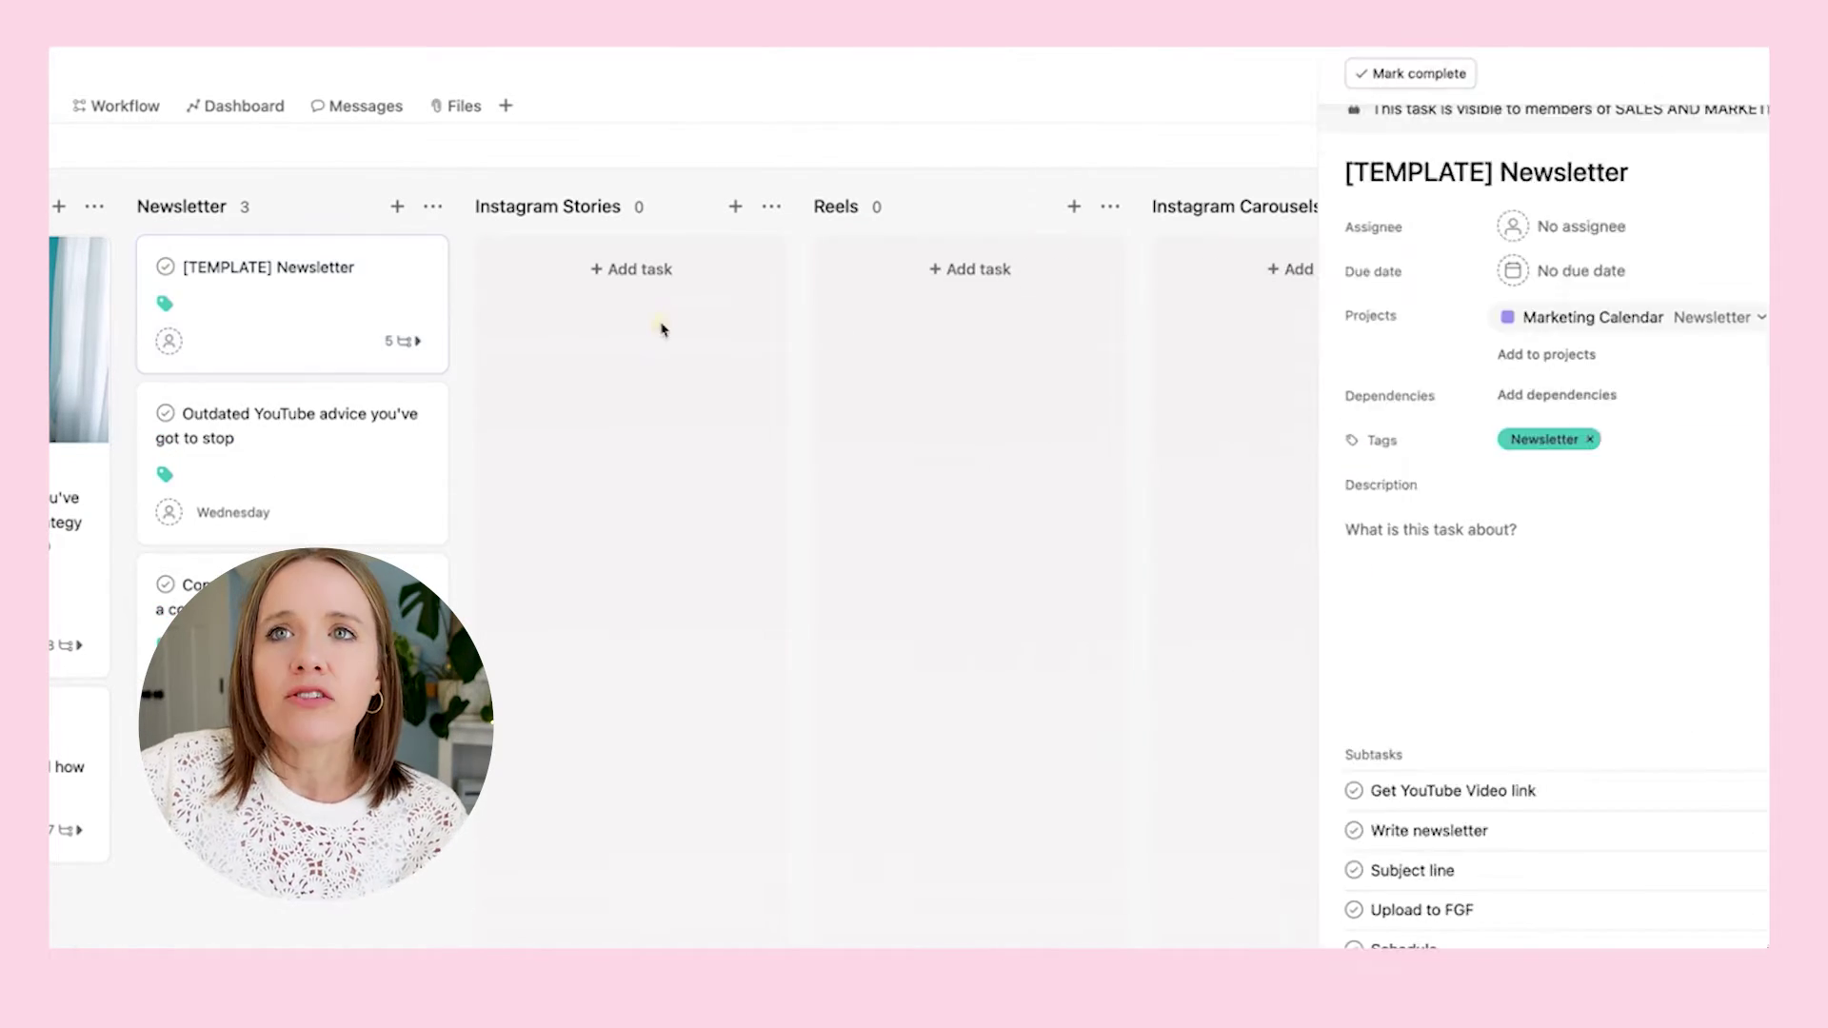
Add a task named "[TEMPLATE] IG Stories" to the Instagram Stories section and tag it "instagram stories"
{"action": "left_click", "coordinate": [632, 268]}
{"action": "type", "text": "[TEMPLATE] IG Stories"}
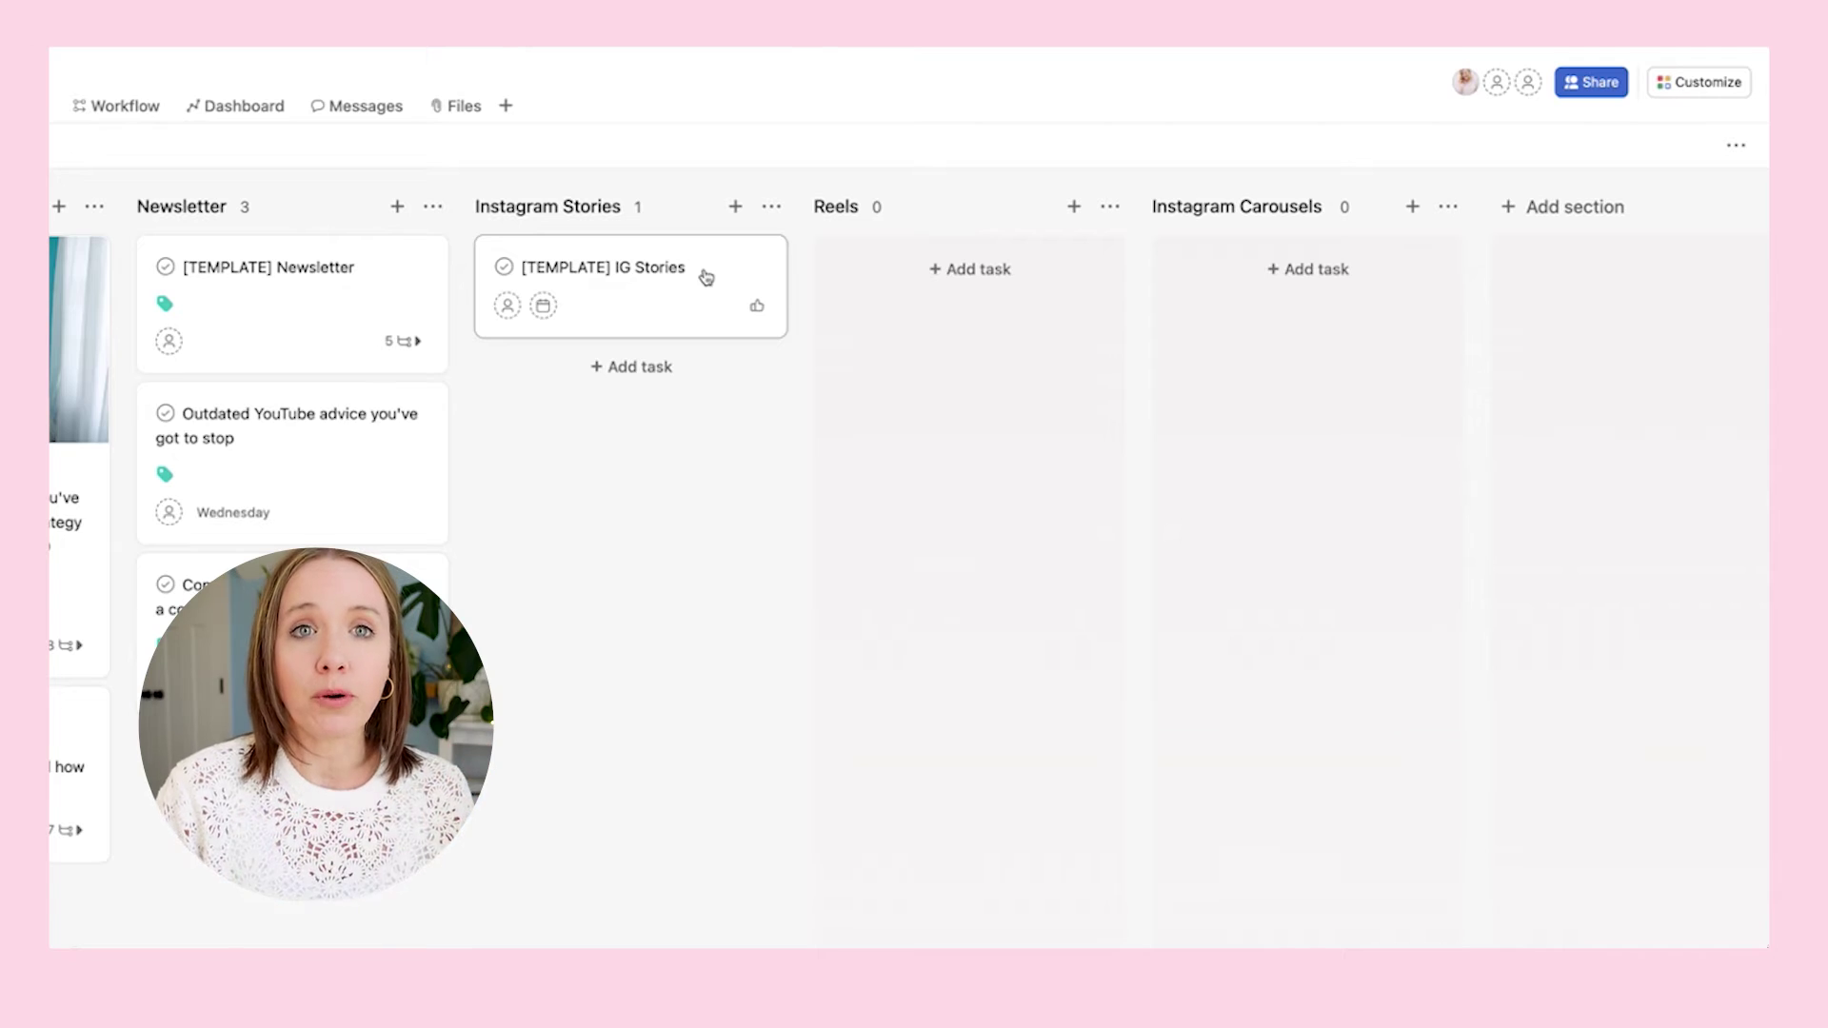
{"action": "left_click", "coordinate": [703, 281]}
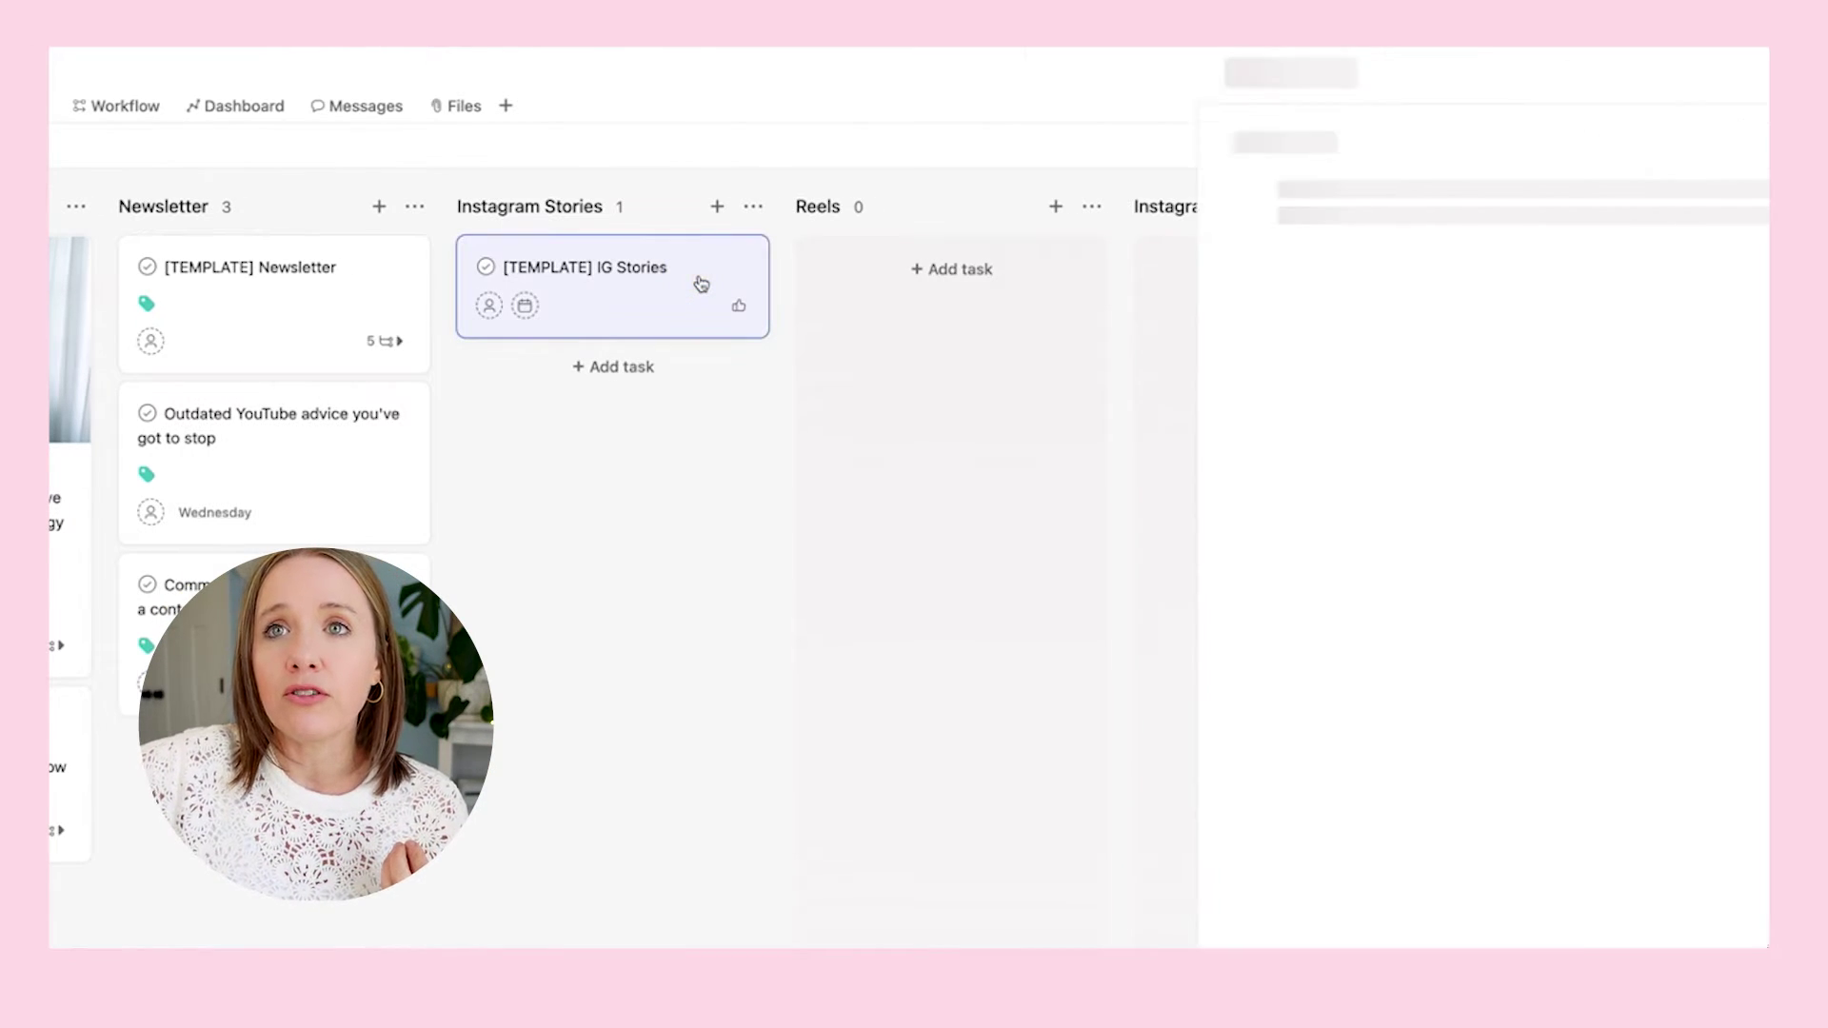
{"action": "left_click", "coordinate": [1696, 74]}
{"action": "left_click", "coordinate": [1531, 171]}
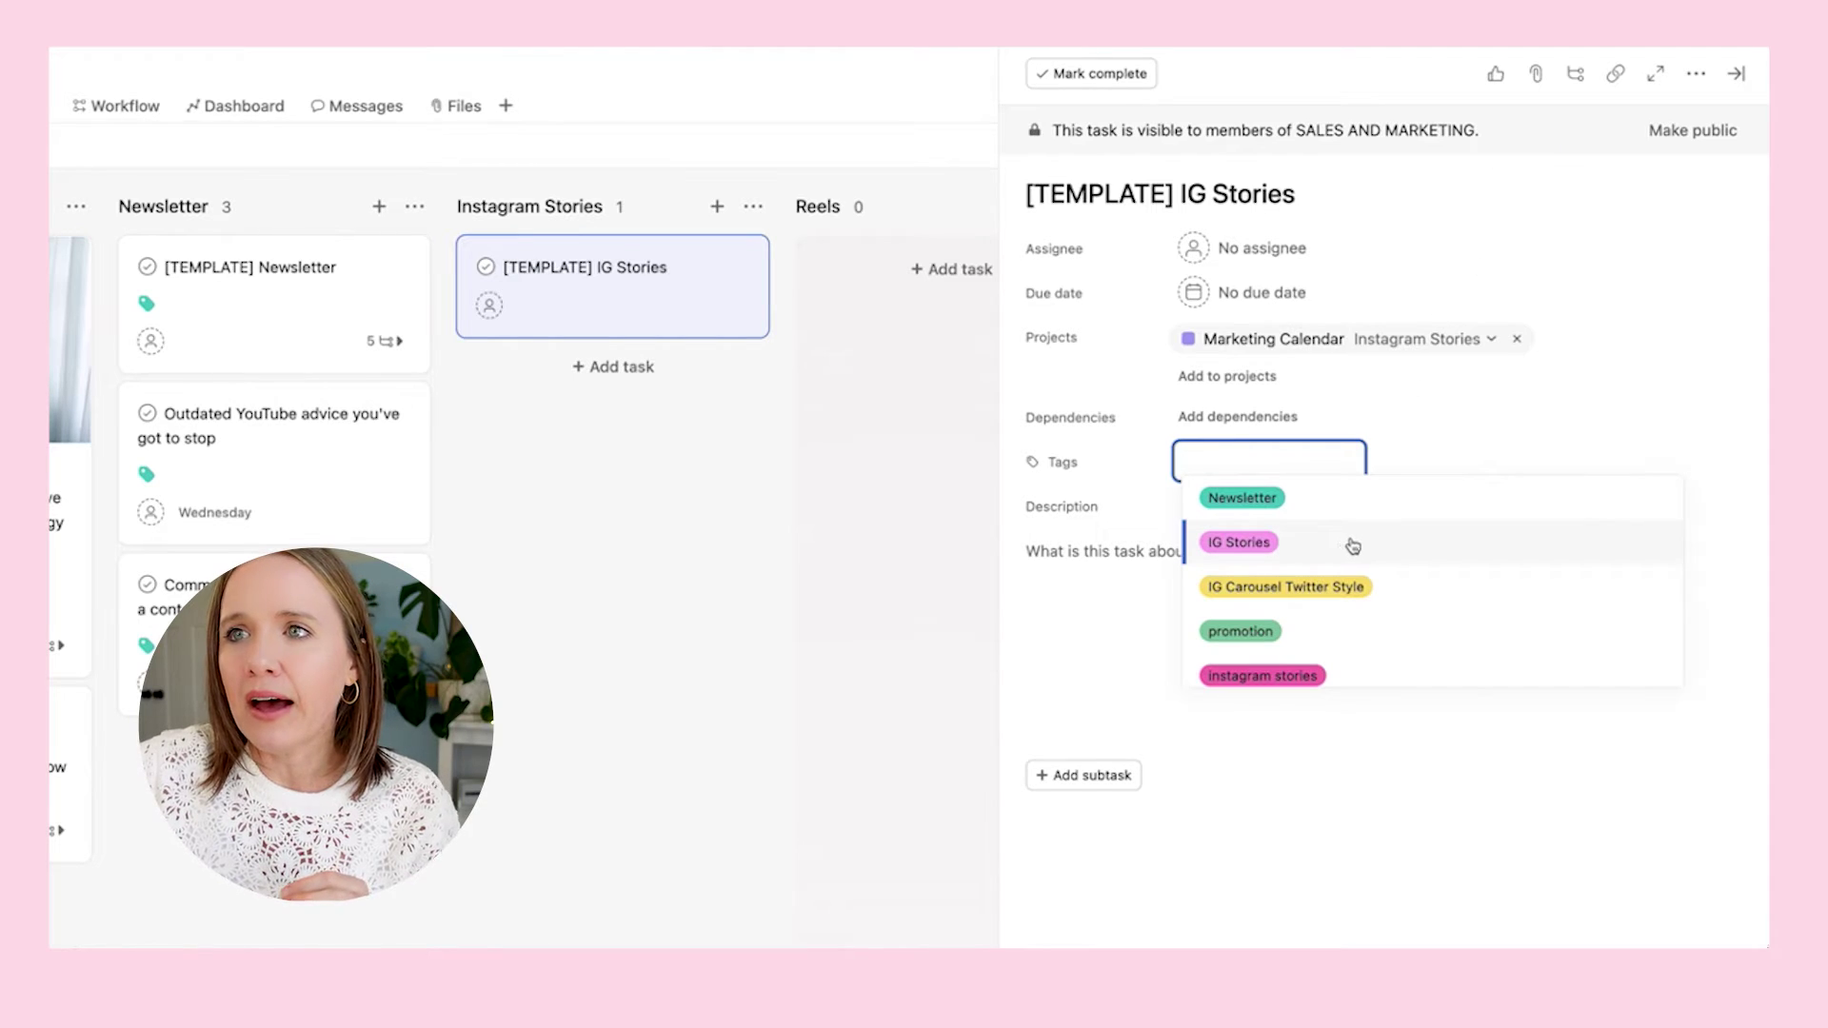
{"action": "left_click", "coordinate": [1322, 674]}
{"action": "left_click", "coordinate": [1240, 532]}
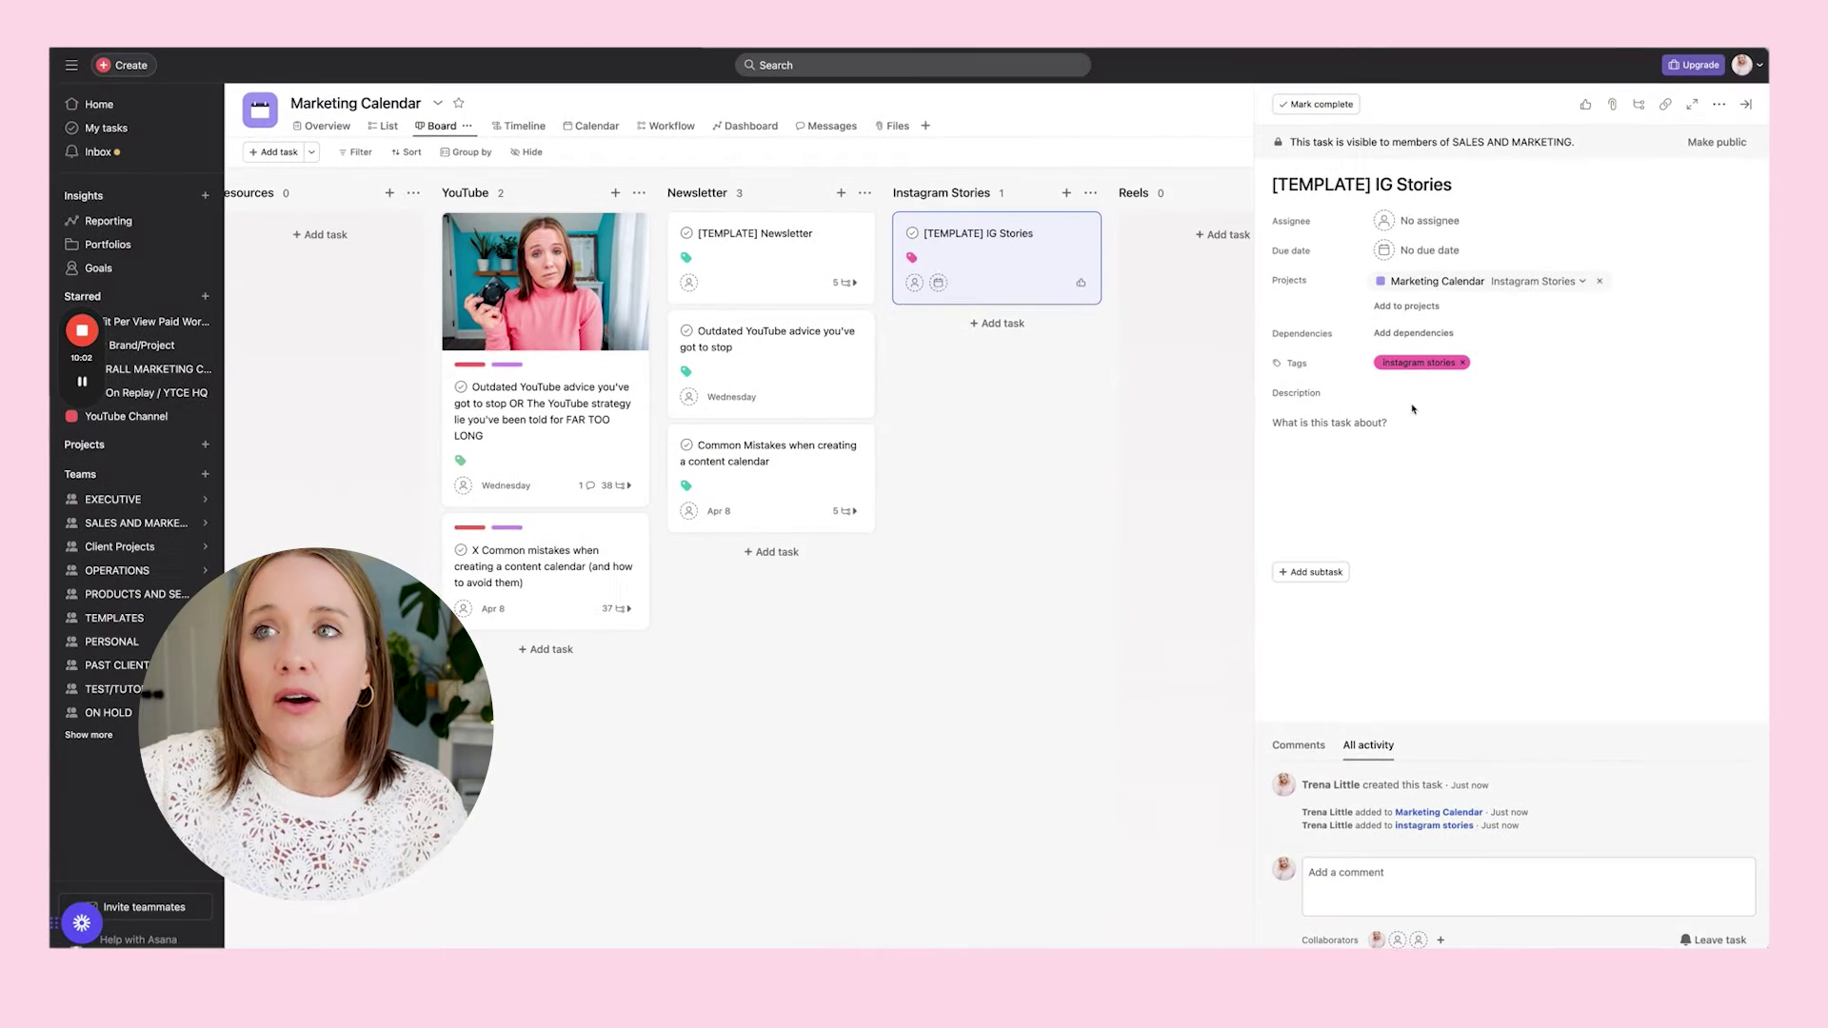
Give [TEMPLATE] IG Stories the subtasks "Come up with main talking points", "CTA" and "Engagement", ordering Engagement before CTA
{"action": "left_click", "coordinate": [1329, 577]}
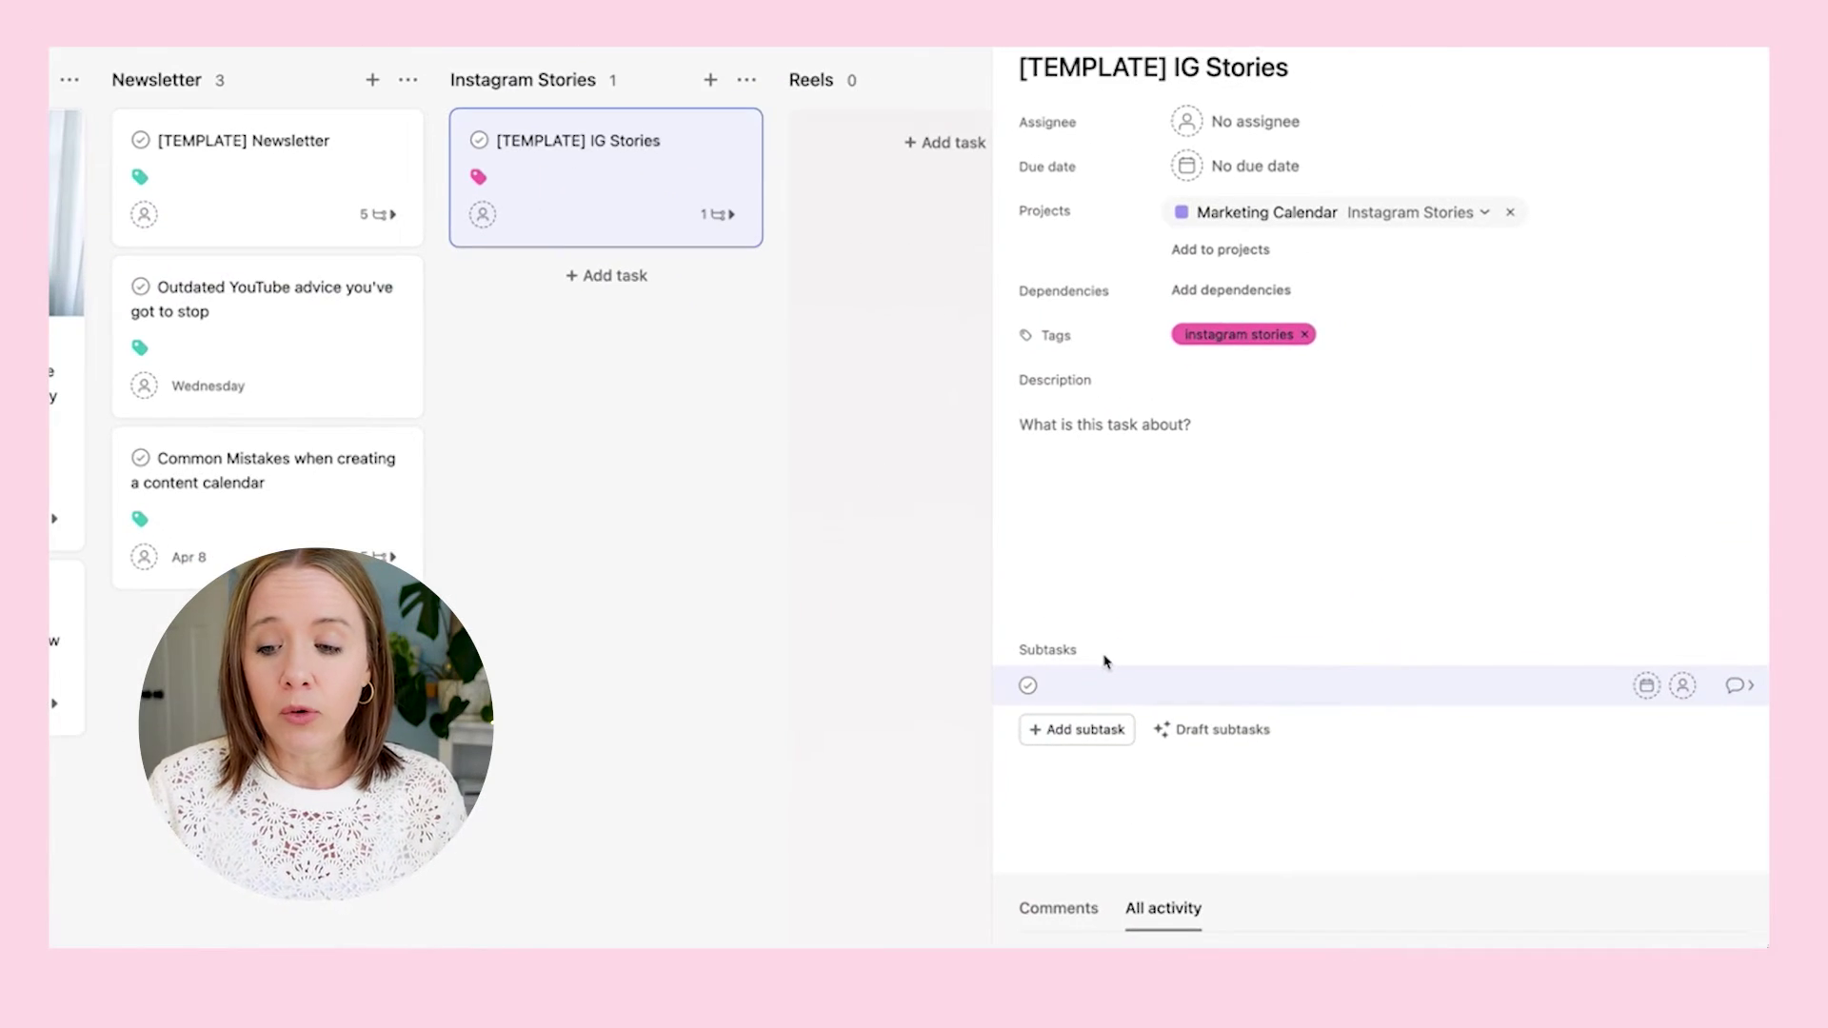
{"action": "type", "text": "Come up with main talking point"}
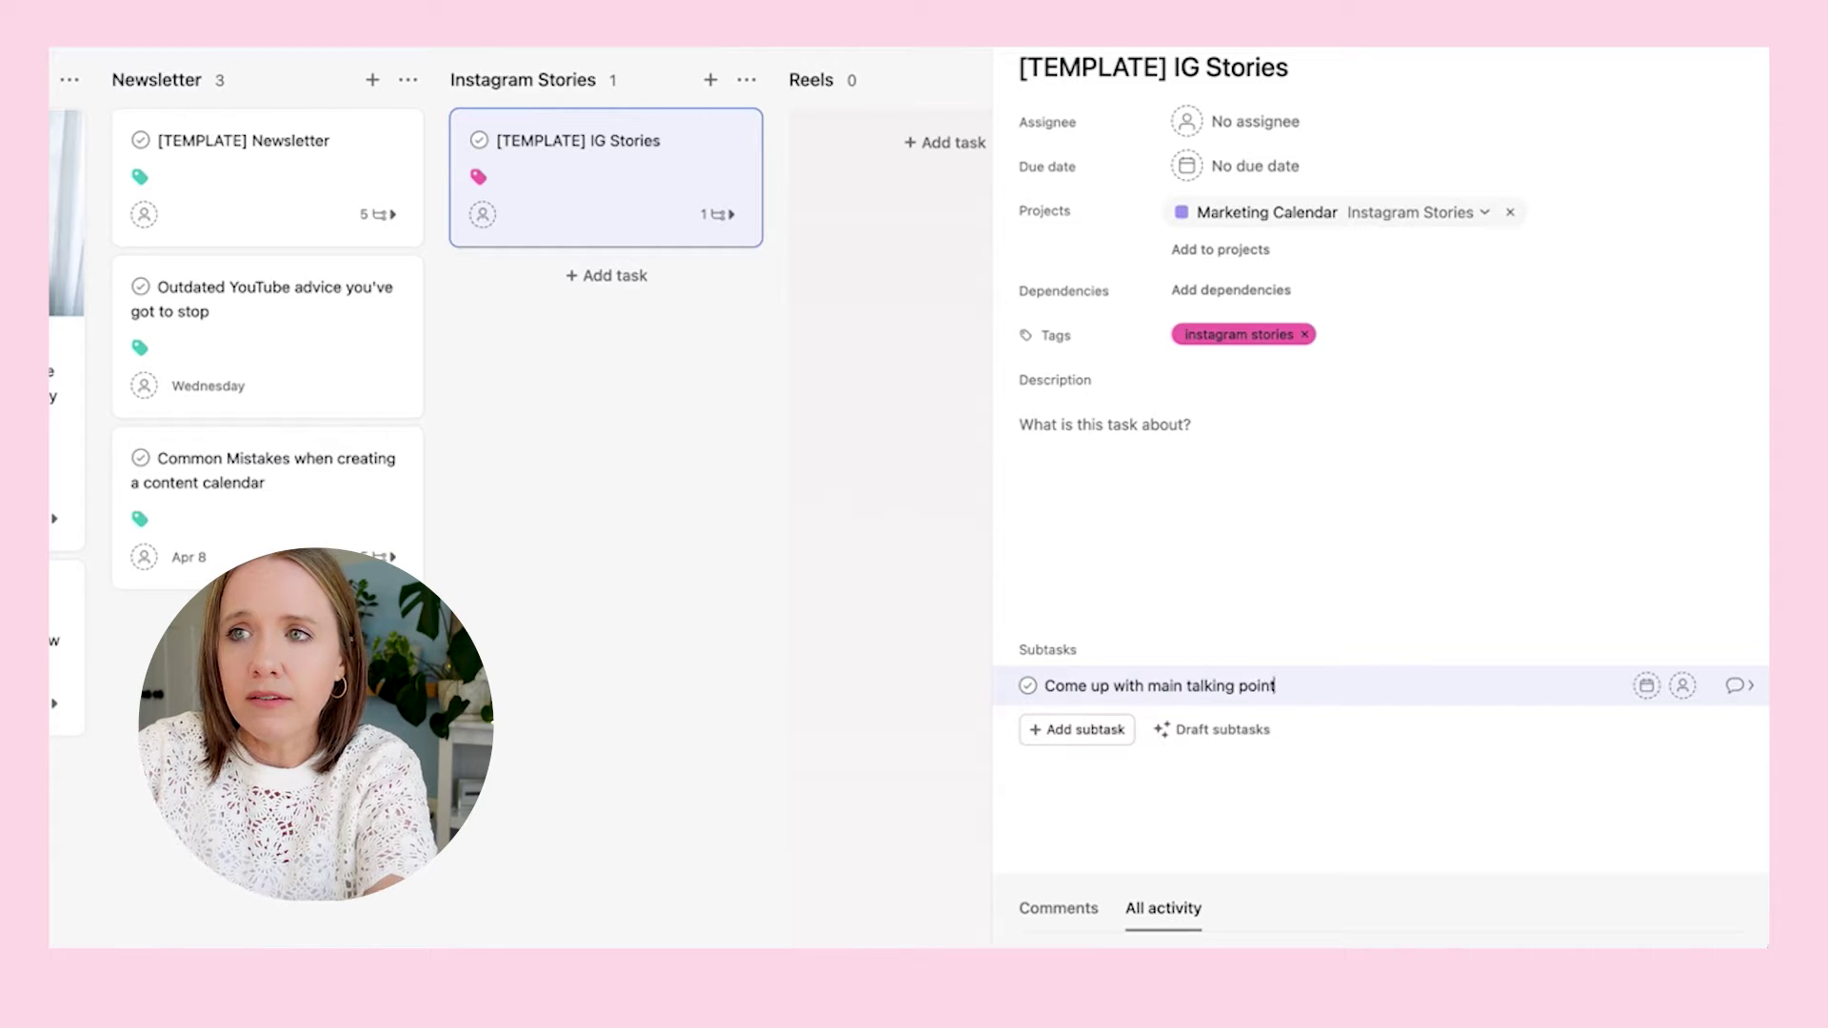
{"action": "type", "text": "s"}
{"action": "key", "text": "Return"}
{"action": "type", "text": "QTA"}
{"action": "key", "text": "Return"}
{"action": "type", "text": "Egnagement"}
{"action": "left_click_drag", "start_coordinate": [1008, 766], "coordinate": [1015, 710]}
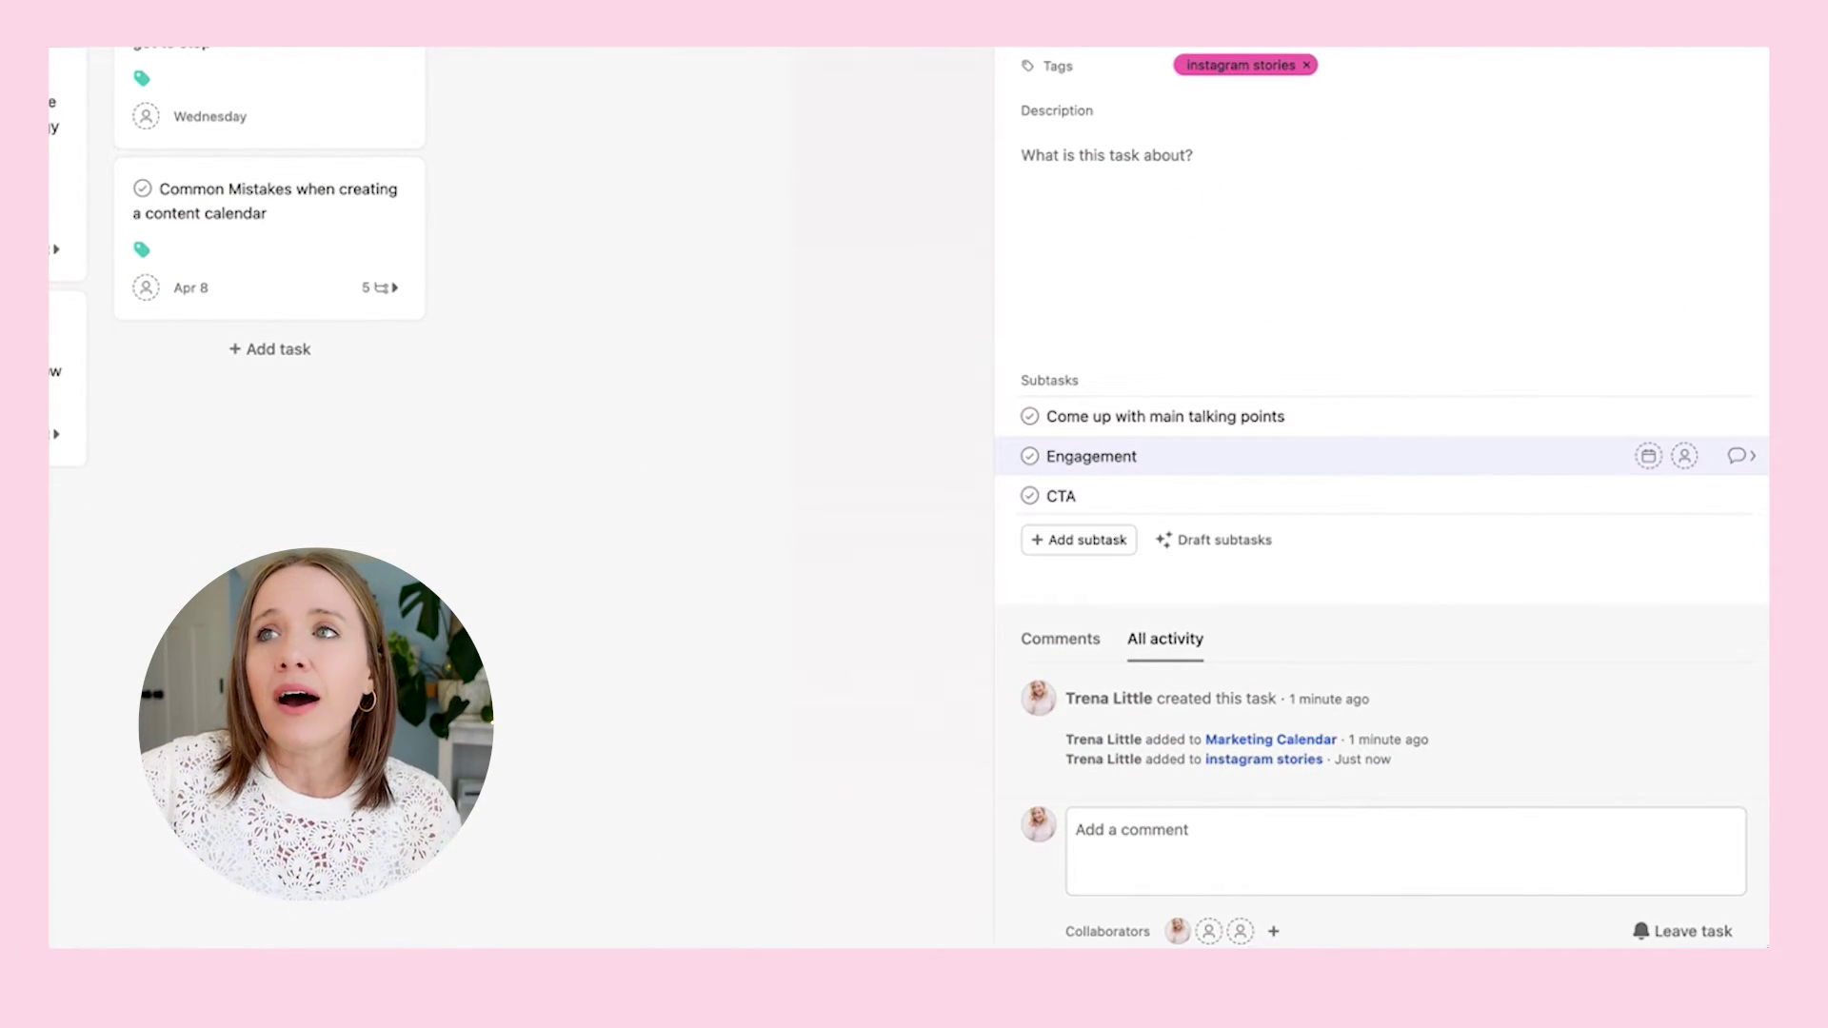
Duplicate the [TEMPLATE] IG Stories task as "Outdated youtube advice", including its description, subtasks, attachments, tags, projects, dependencies and parent task
{"action": "left_click", "coordinate": [1692, 74]}
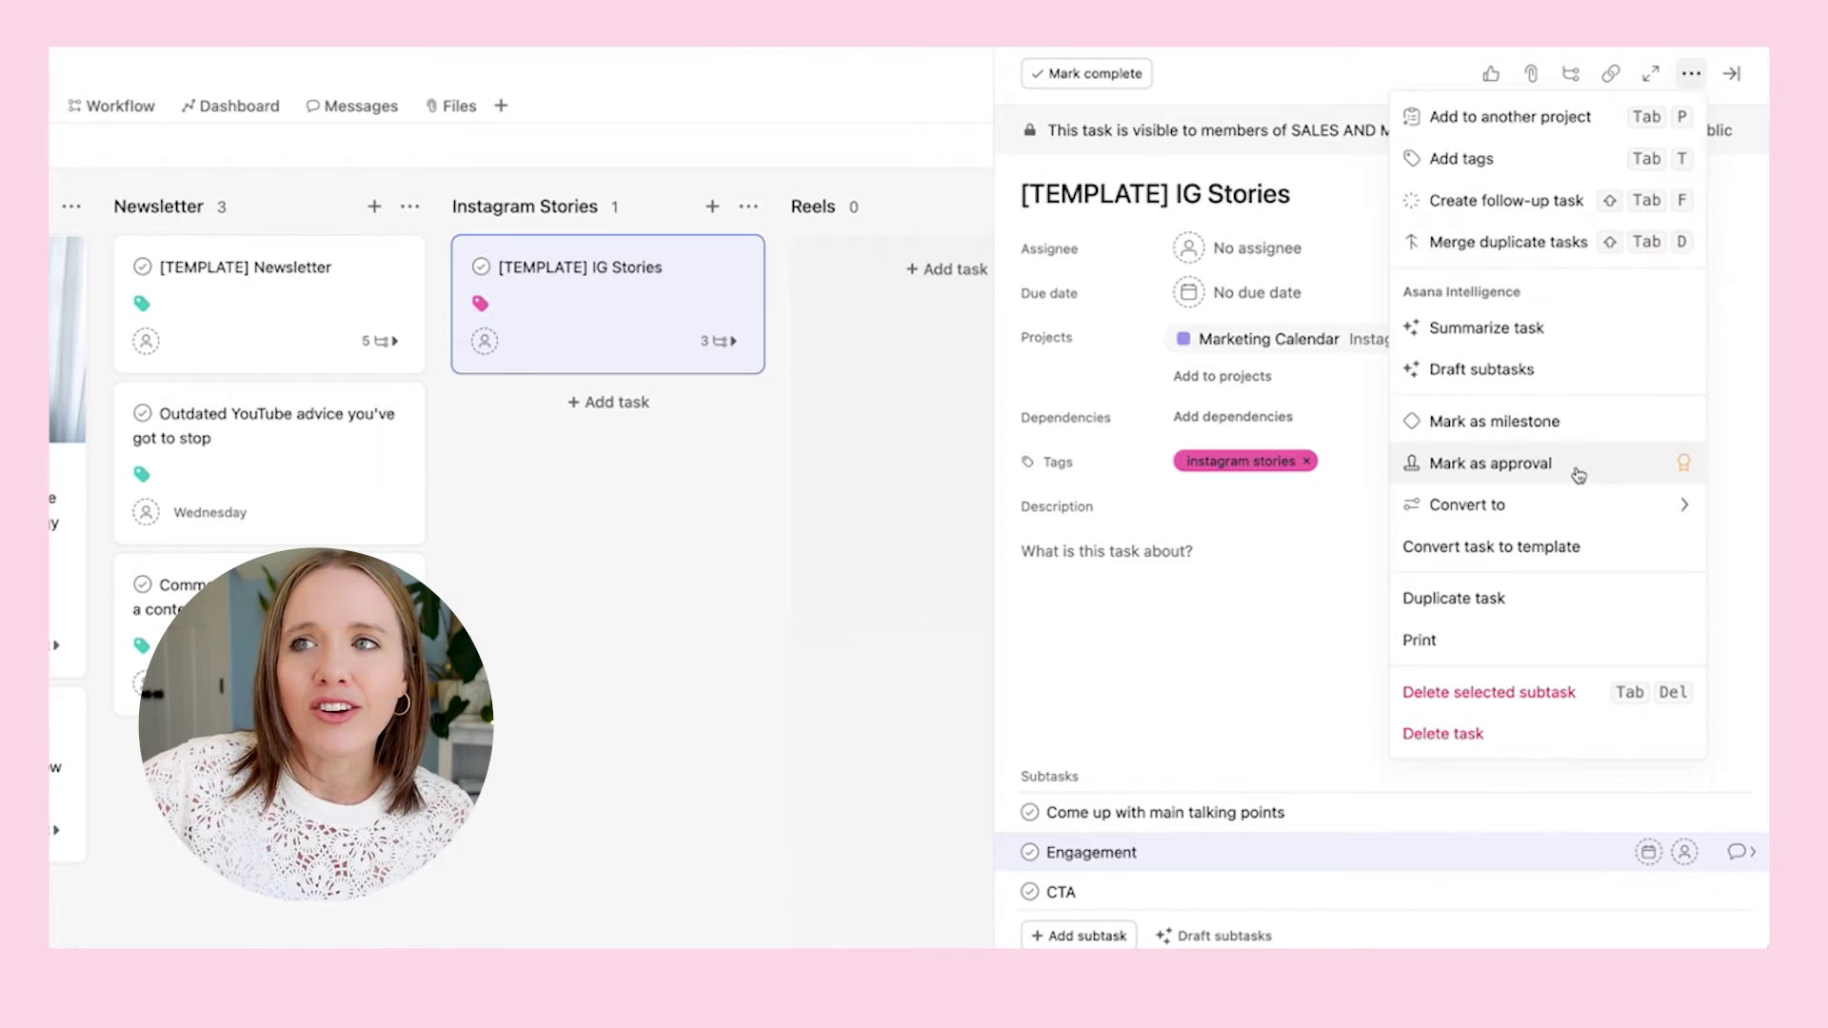
{"action": "left_click", "coordinate": [1552, 598]}
{"action": "type", "text": "Outdated youtube advice"}
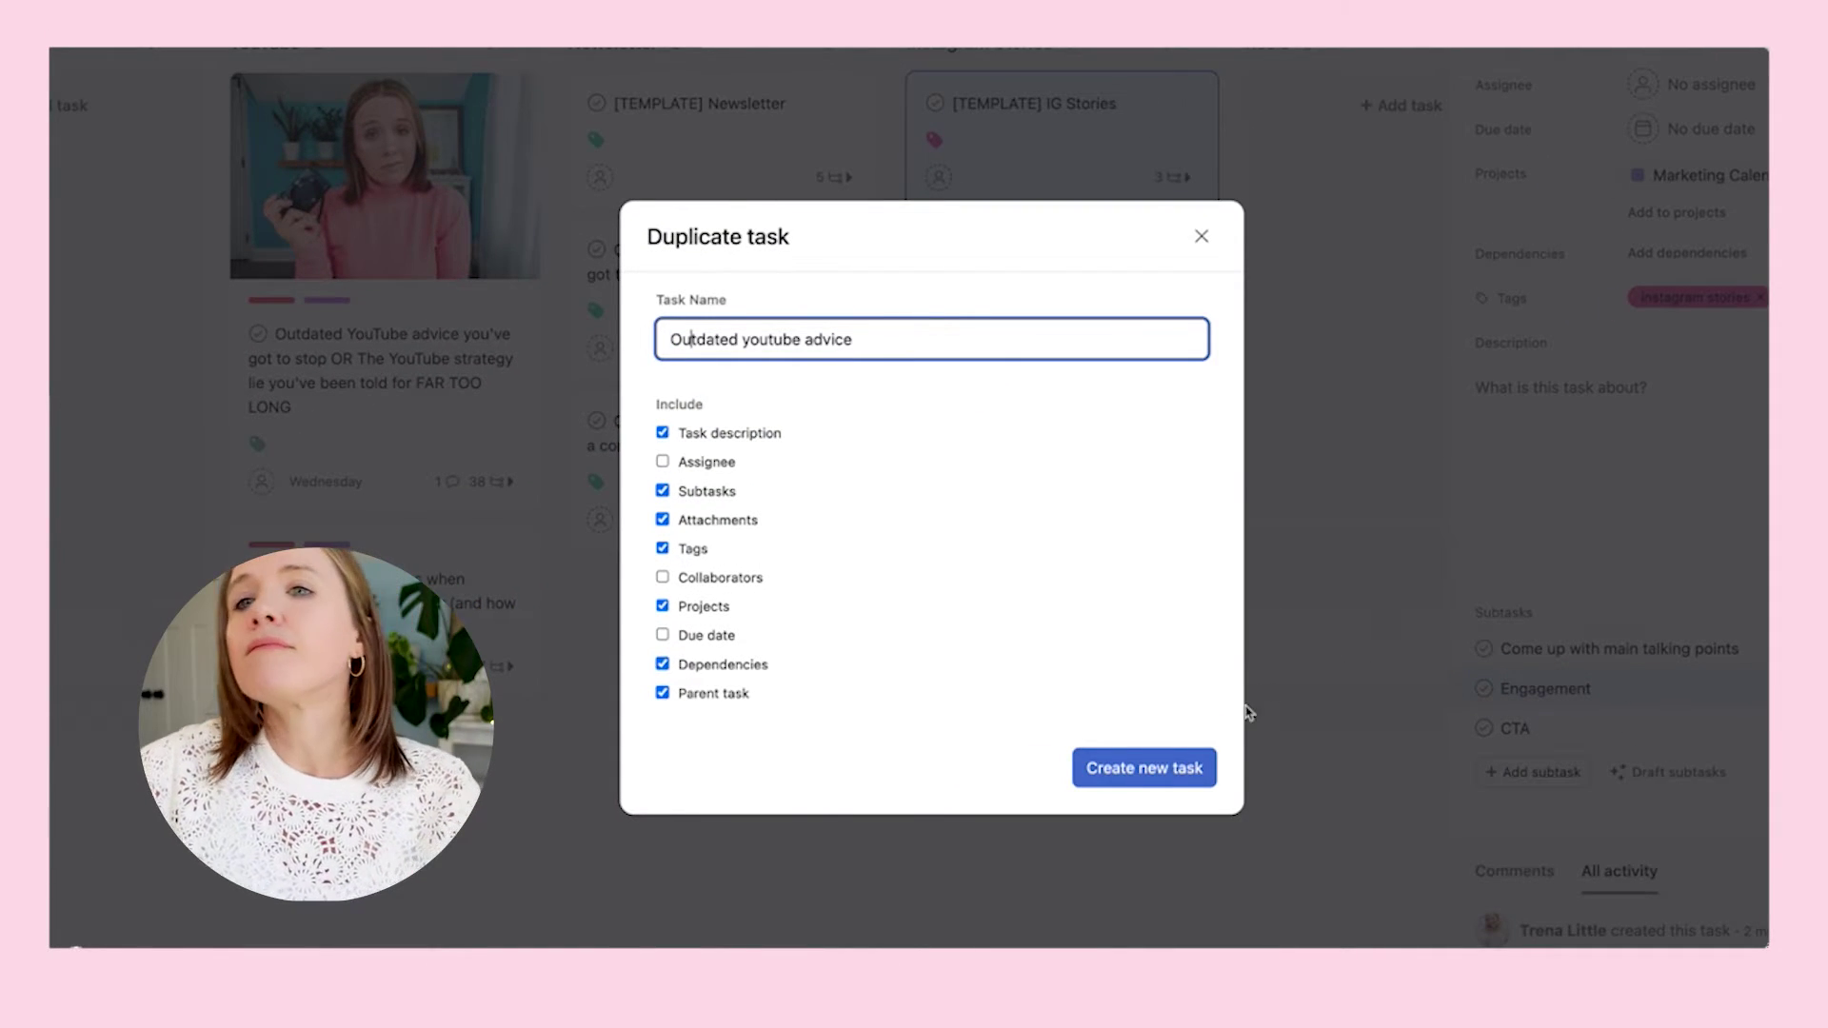
{"action": "left_click", "coordinate": [1181, 772]}
Set the due date of the "Outdated youtube advice" story task to April 3, 2024 and show the project calendar by month
{"action": "left_click", "coordinate": [1065, 299]}
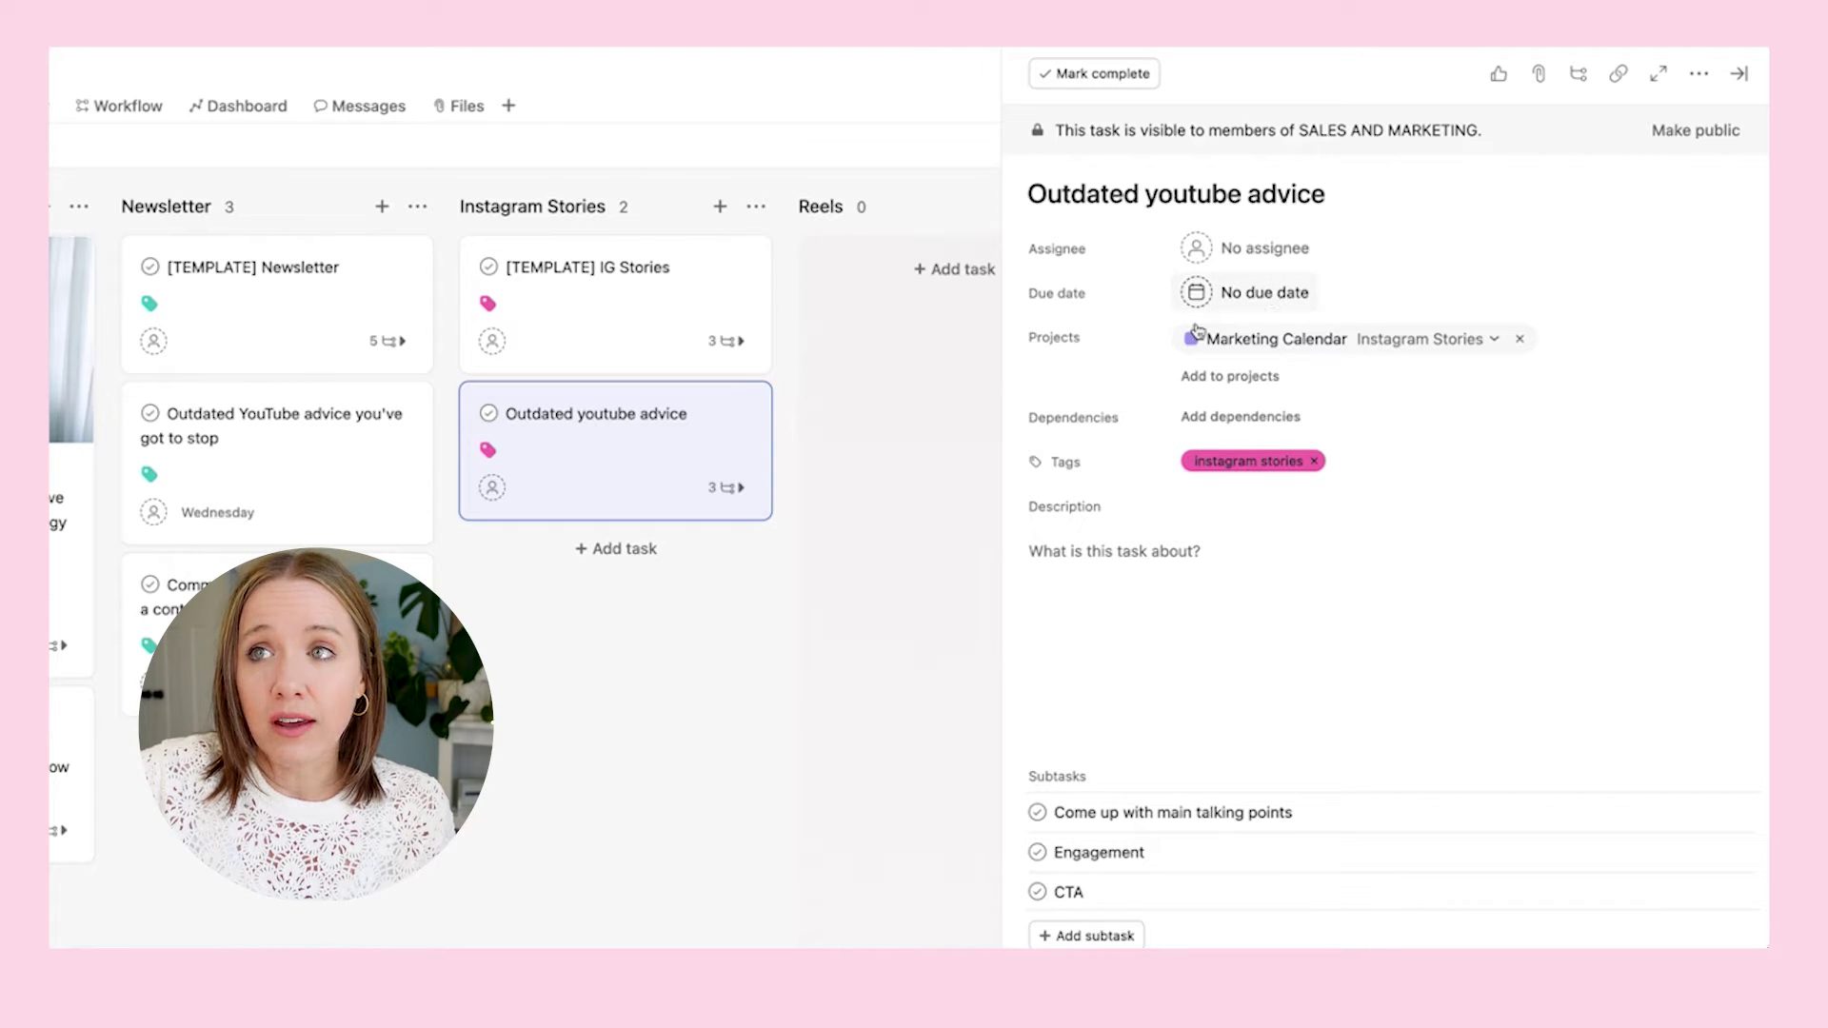
{"action": "left_click", "coordinate": [1208, 295]}
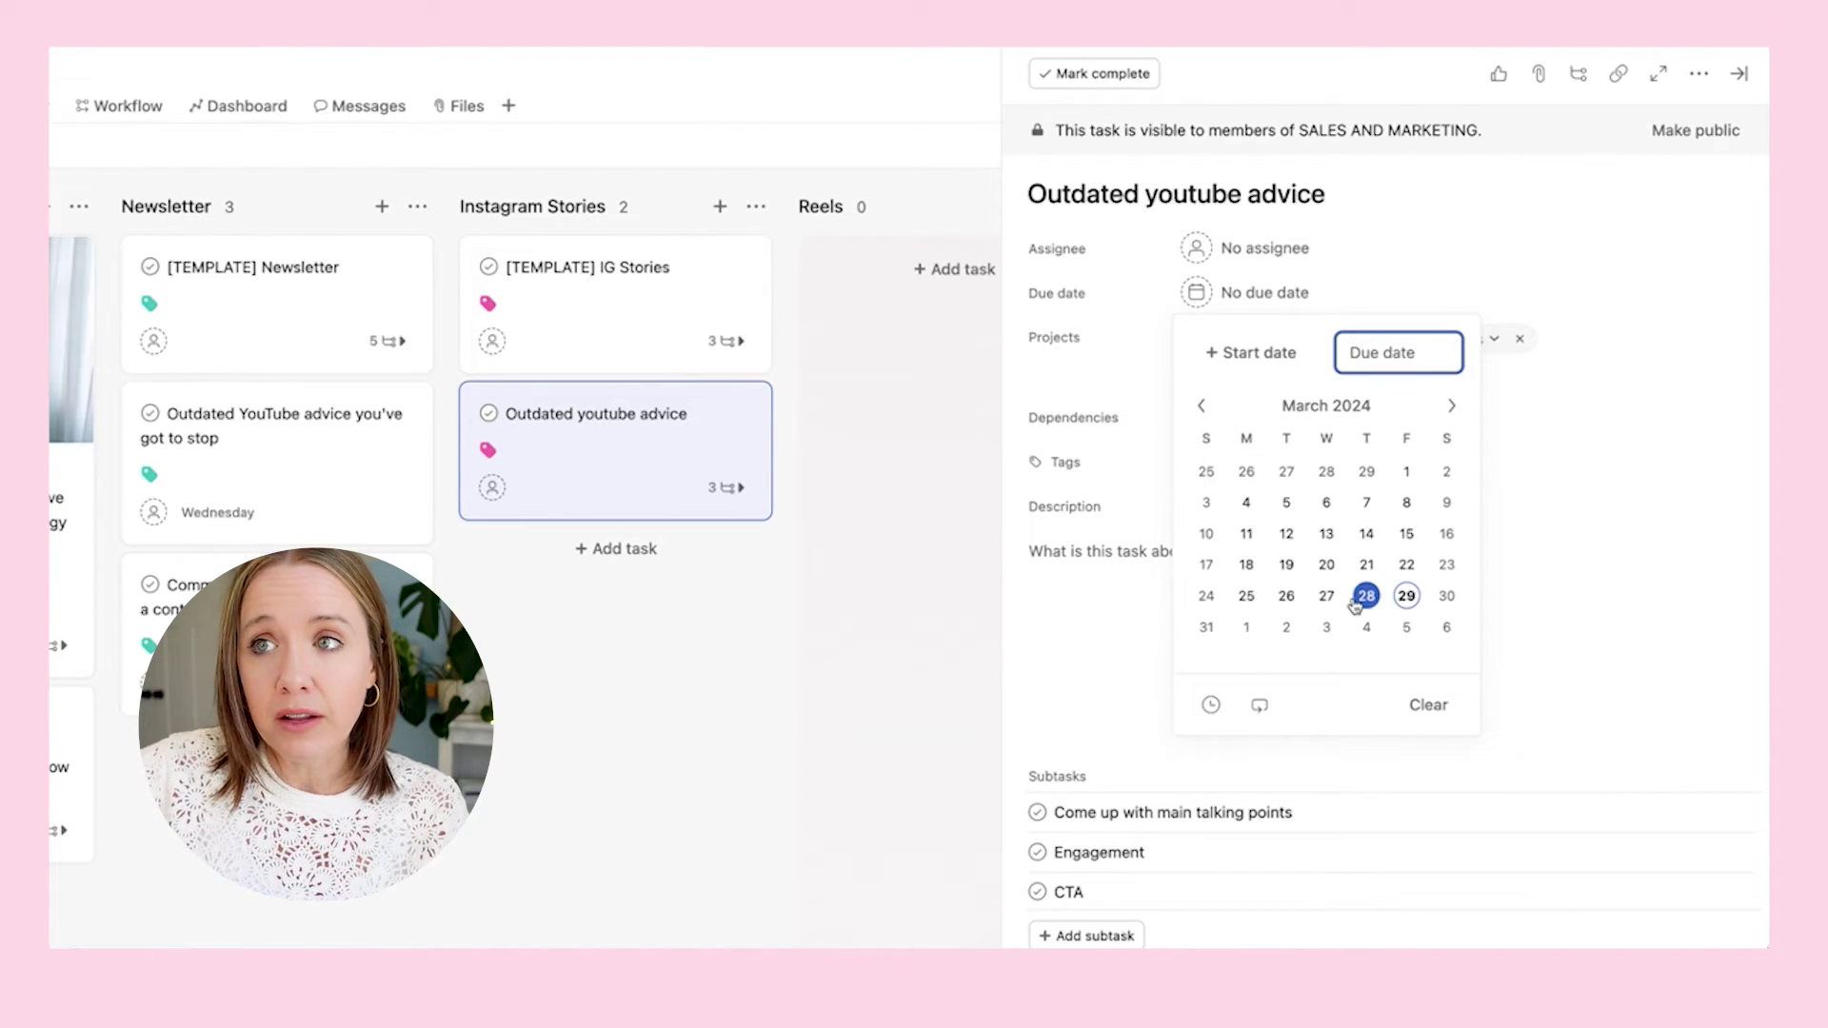
{"action": "left_click", "coordinate": [1328, 630]}
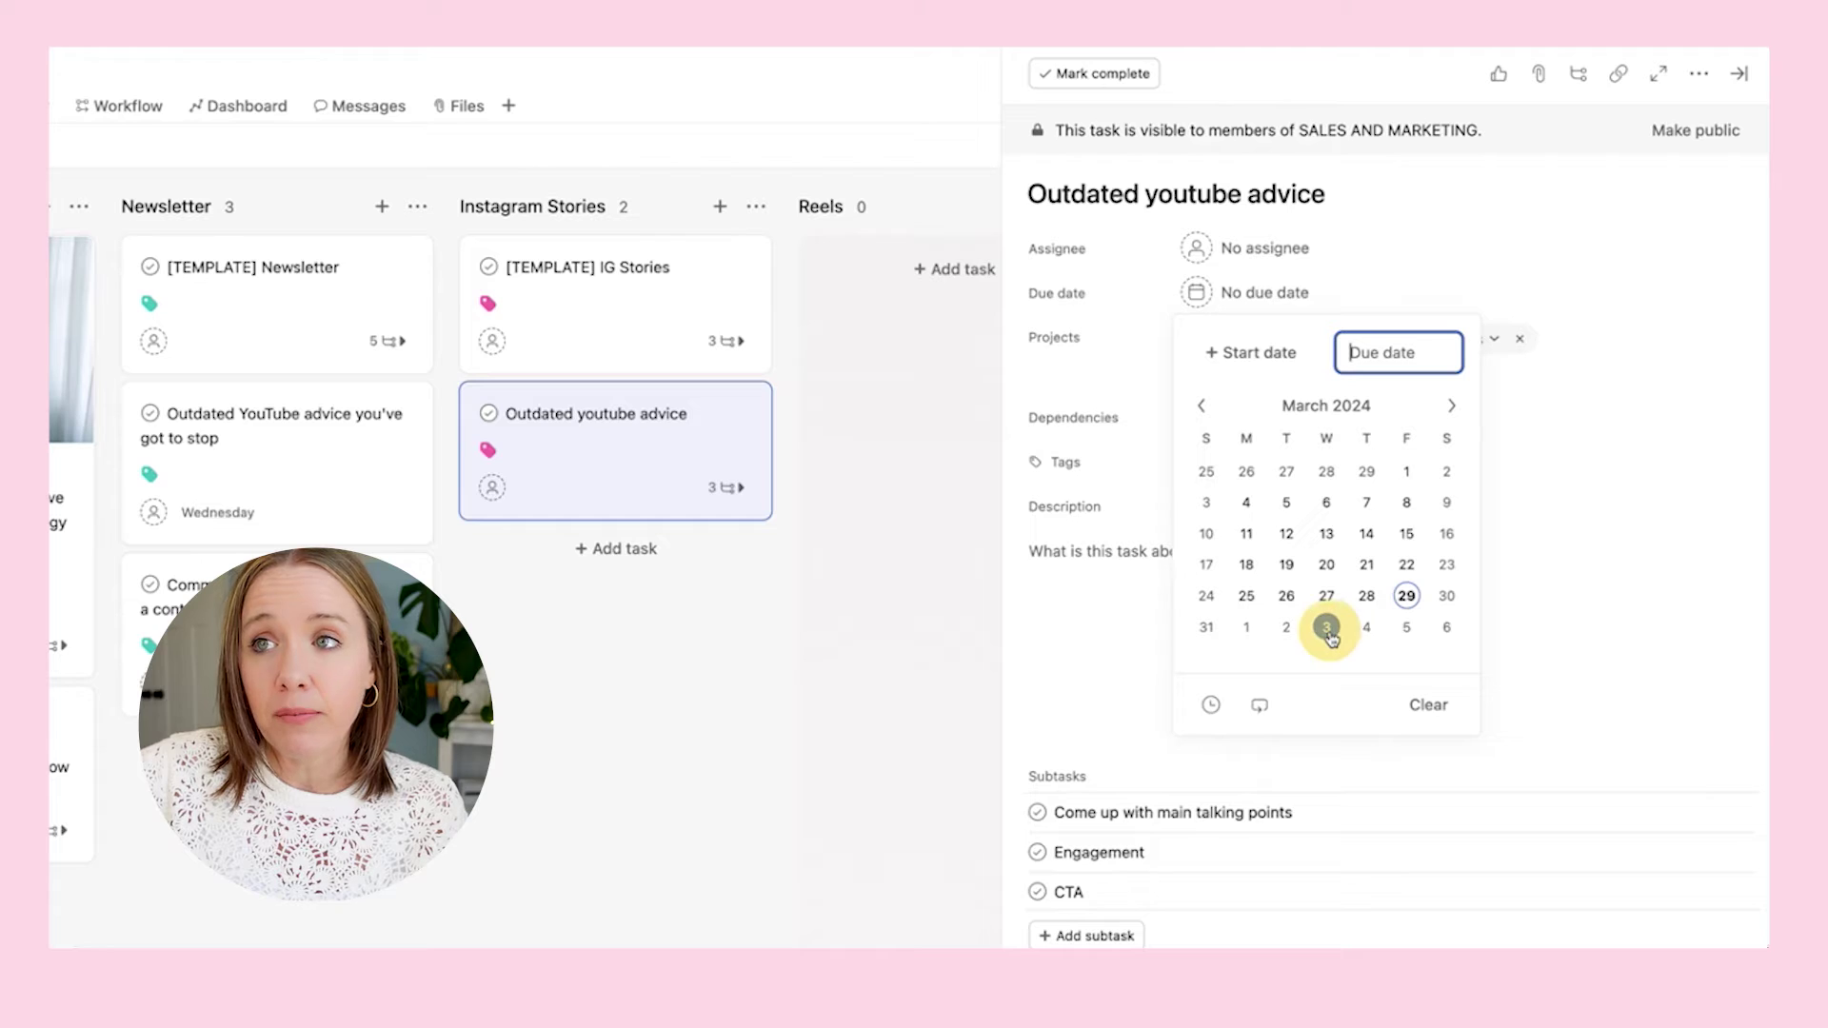
{"action": "key", "text": "Escape"}
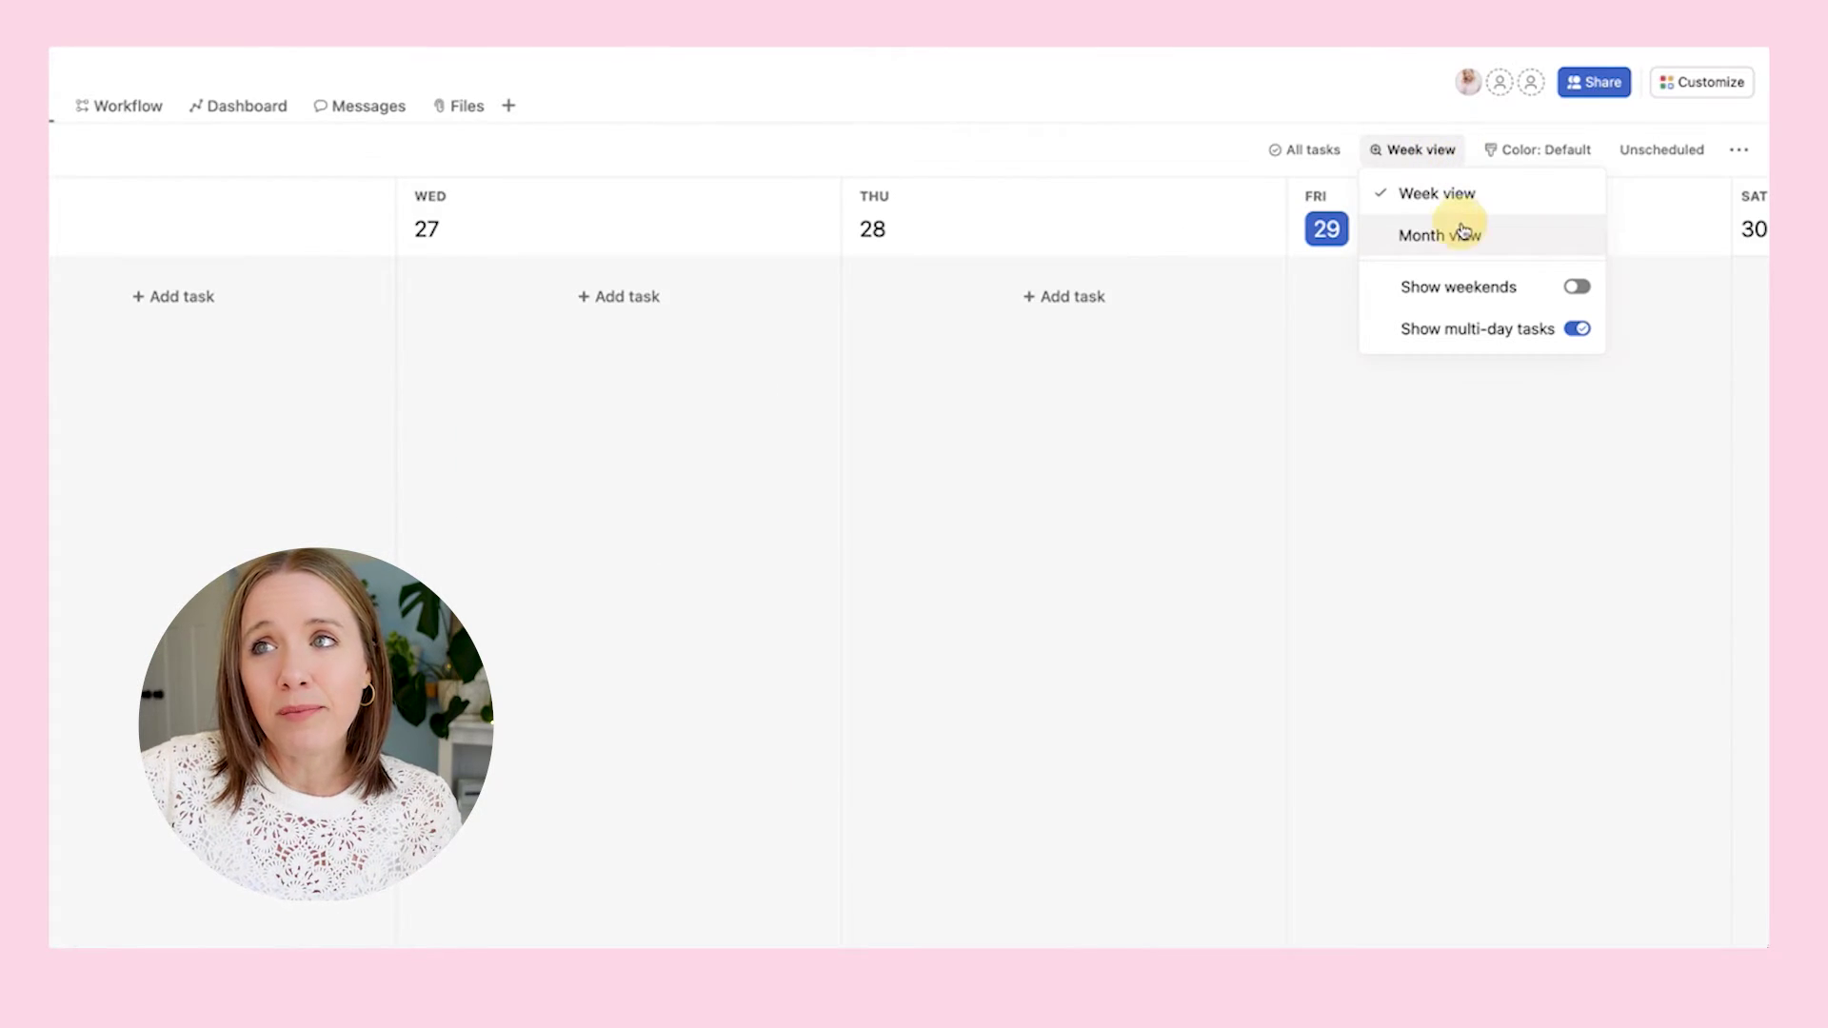
{"action": "left_click", "coordinate": [1444, 232]}
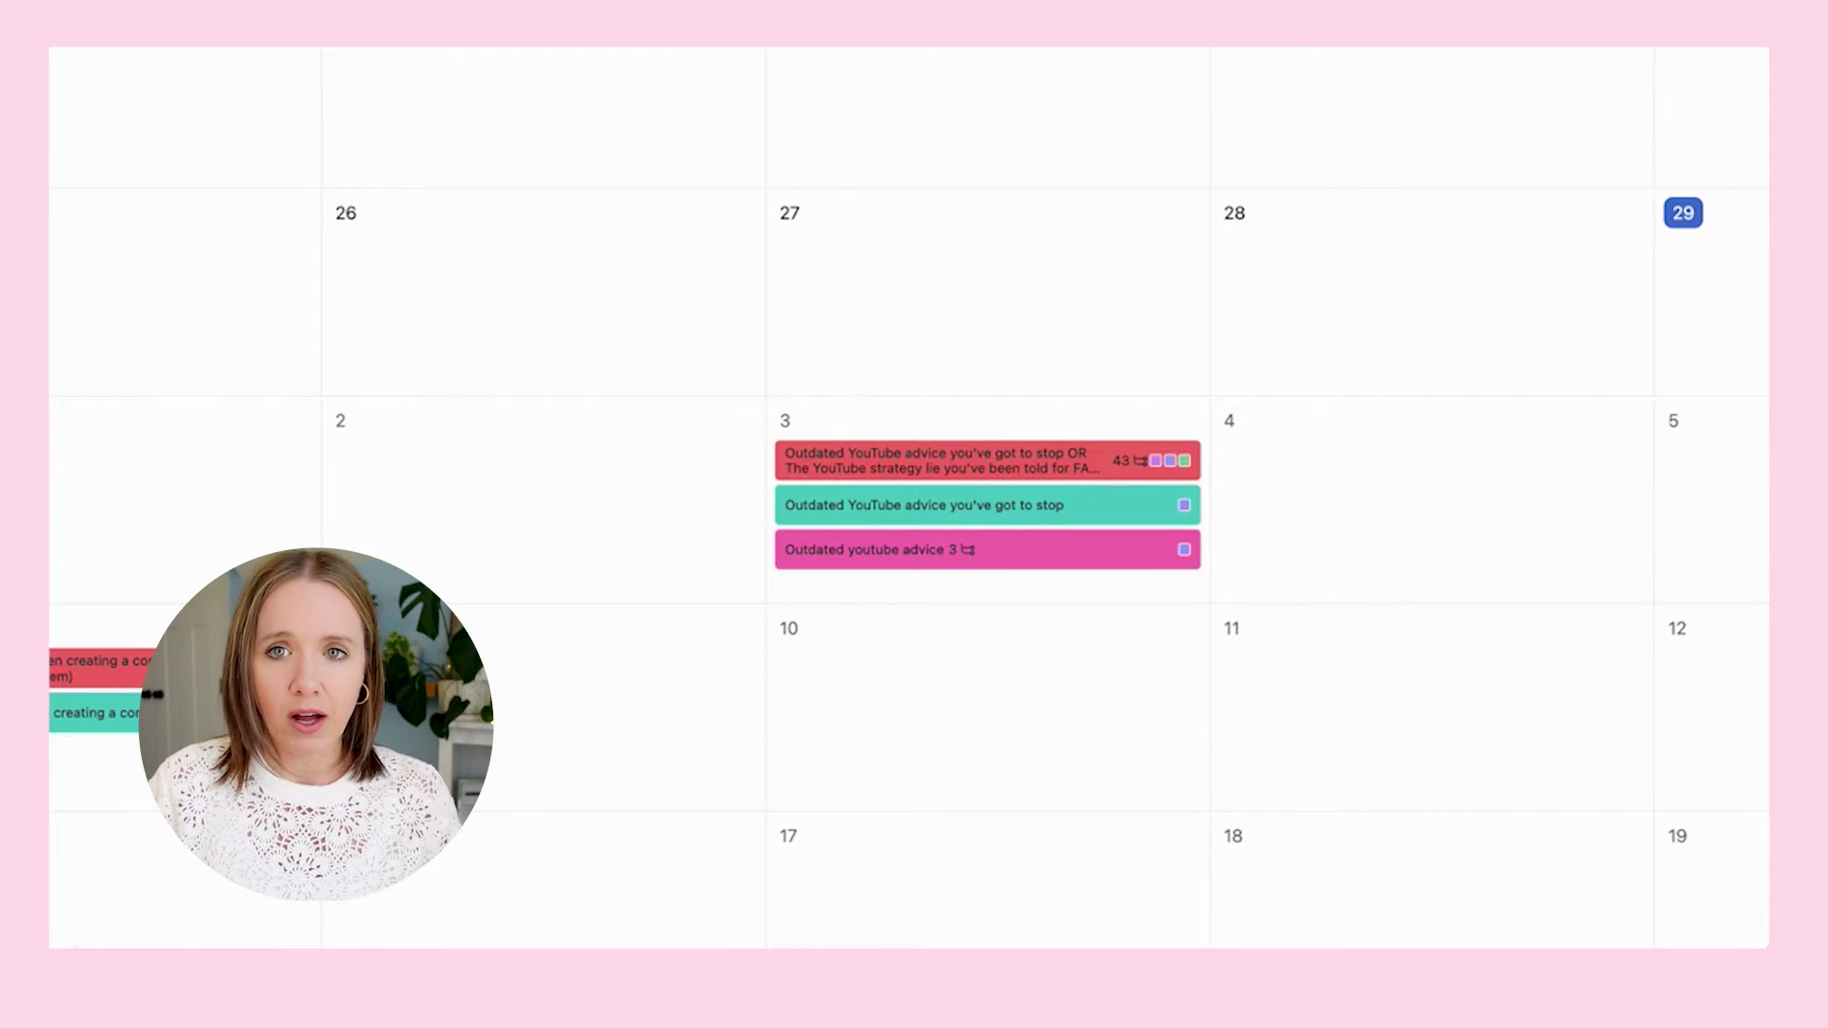
Return to the board and add a task named "[TEMPLATE] REELS" to the Reels section
{"action": "left_click", "coordinate": [286, 106]}
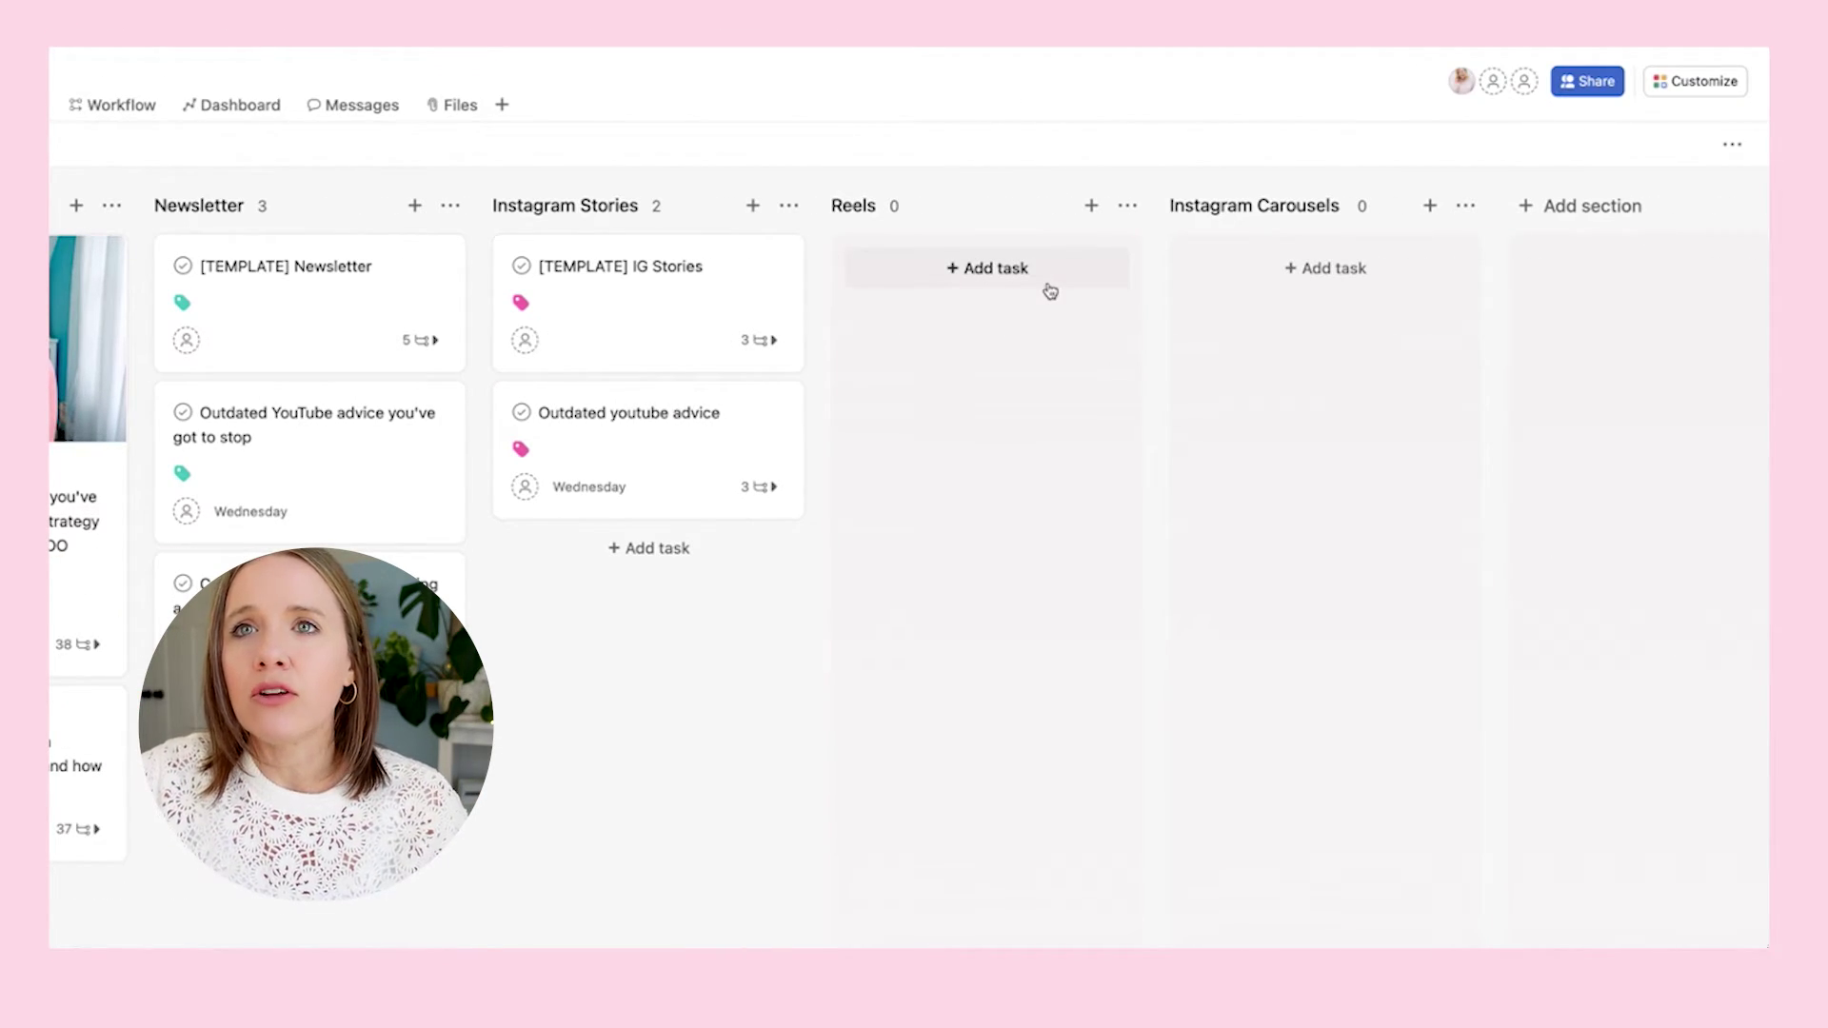
{"action": "left_click", "coordinate": [1050, 290]}
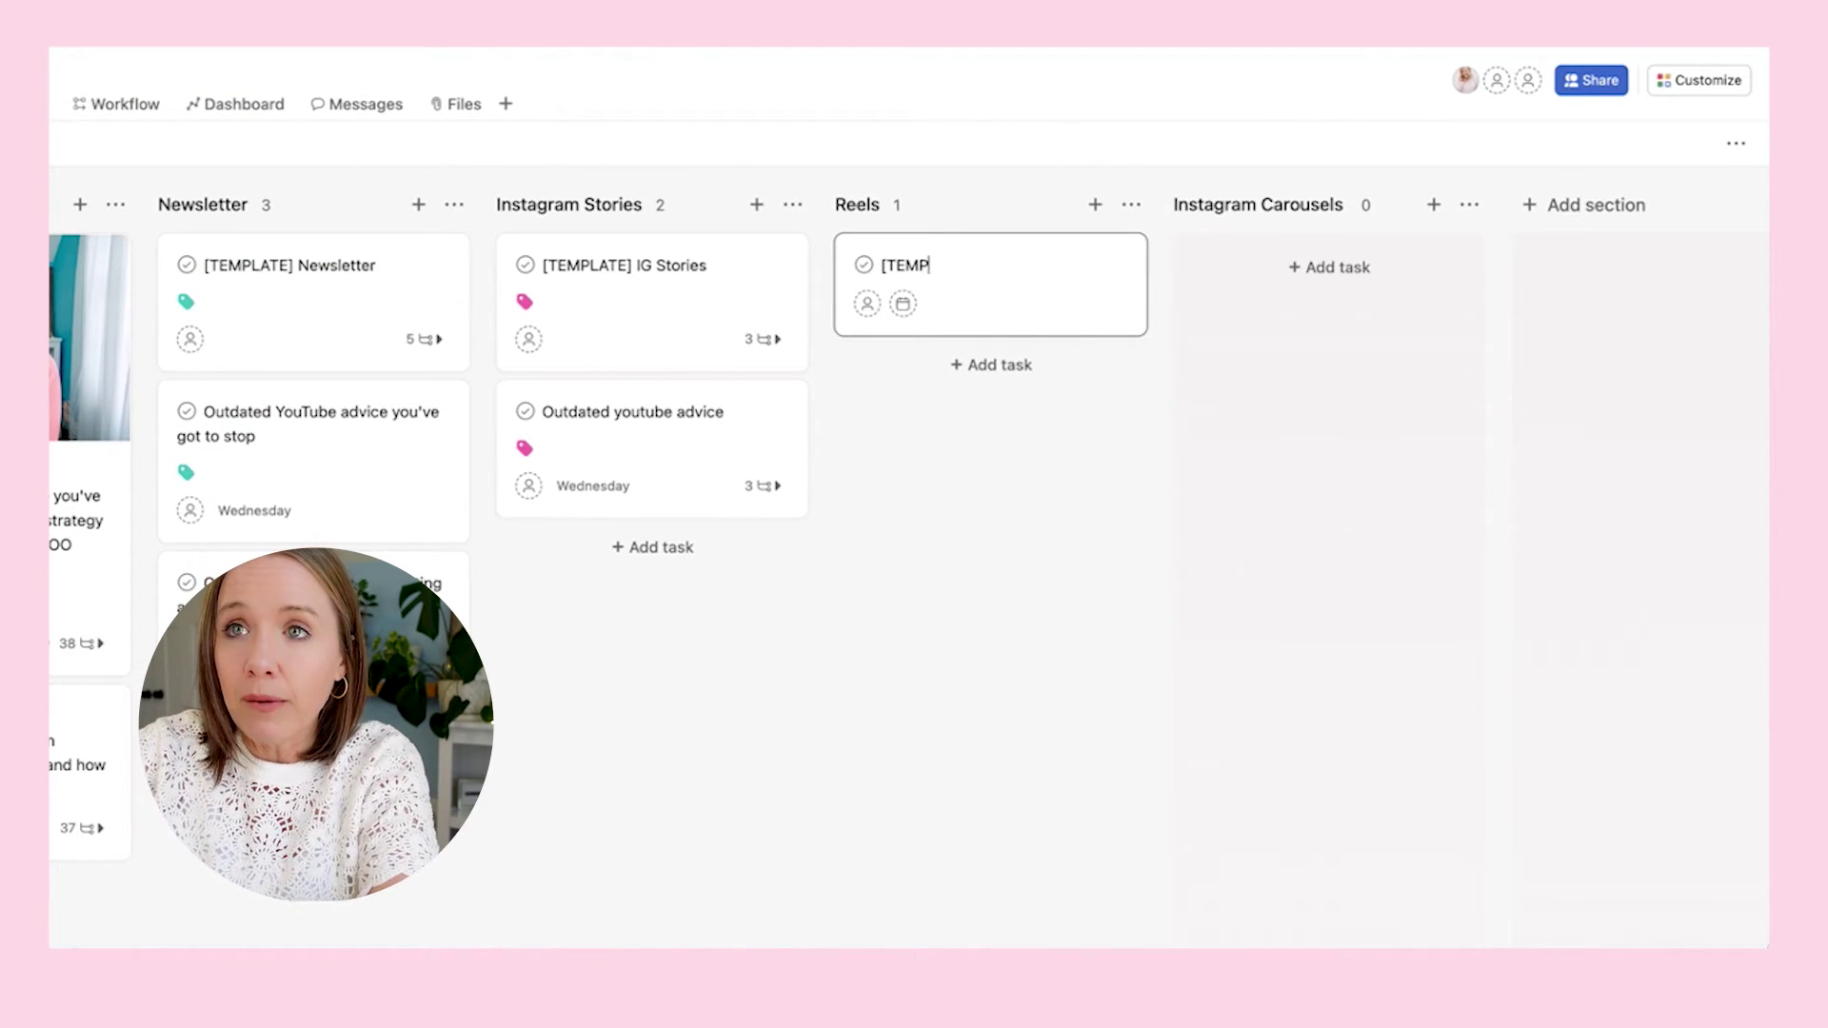
{"action": "left_click", "coordinate": [1027, 286]}
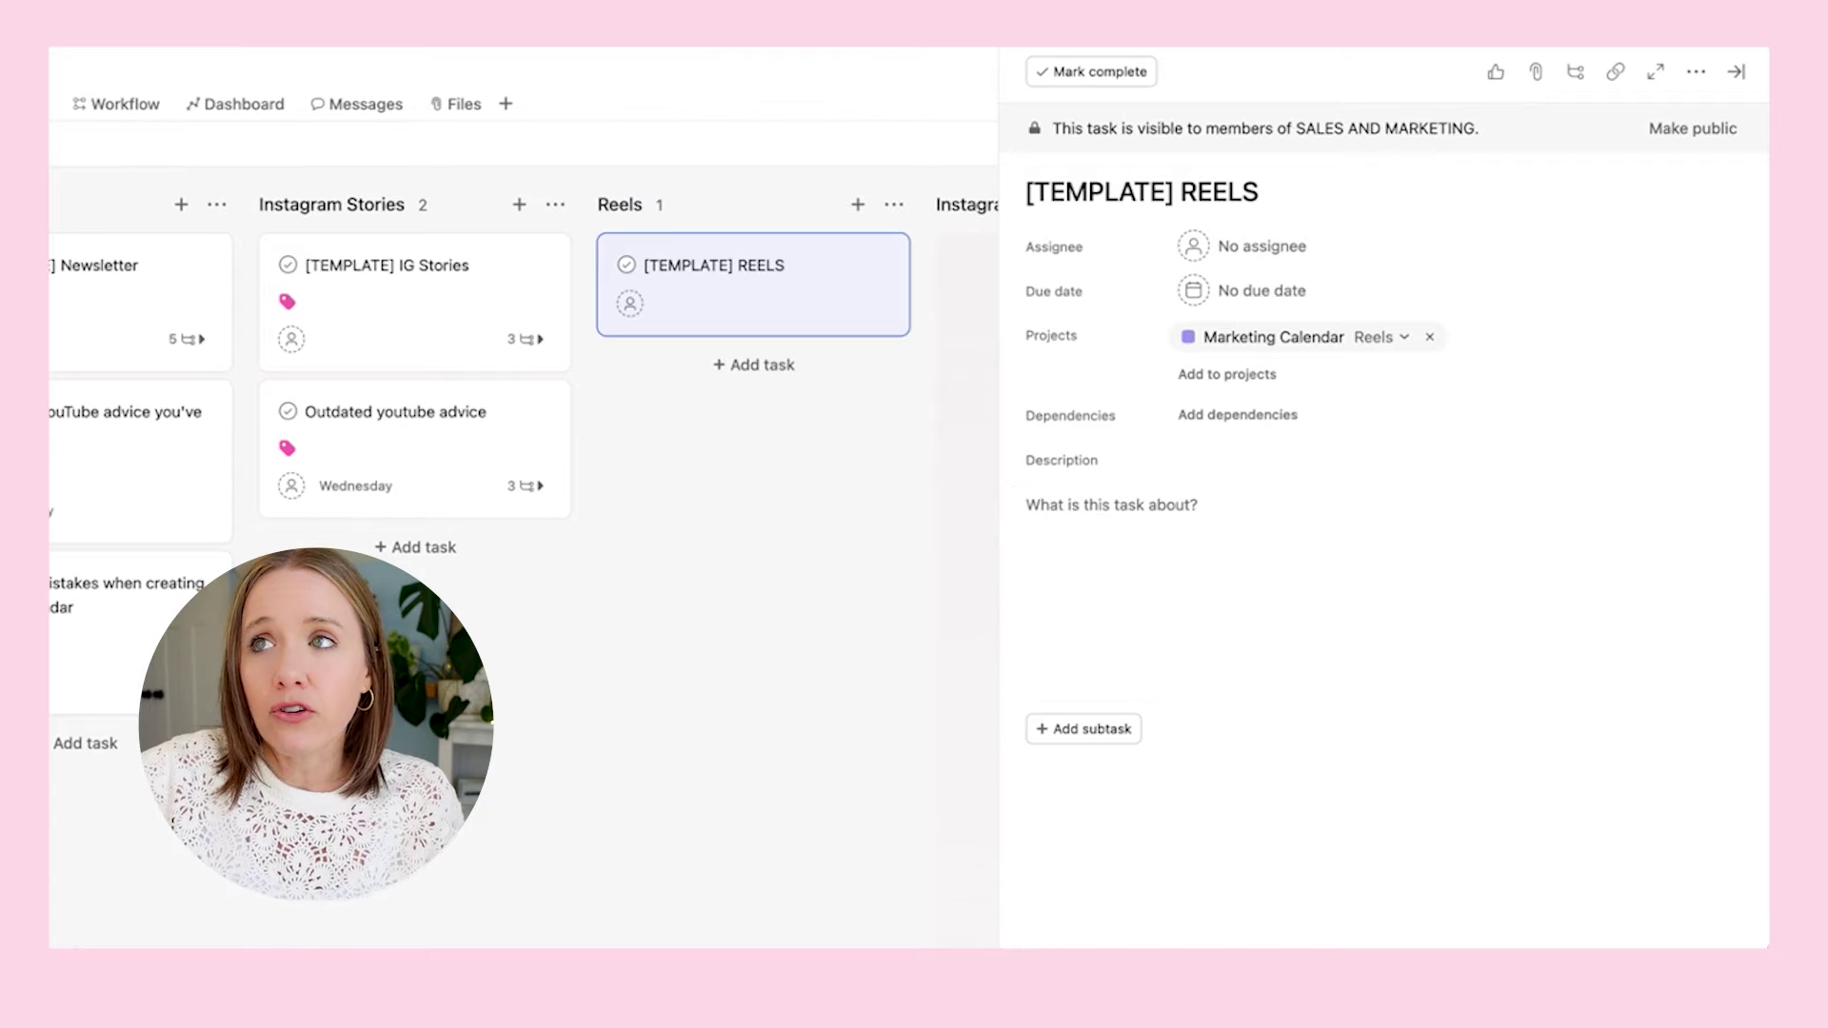
Tag the [TEMPLATE] REELS task "instagram reels"
{"action": "left_click", "coordinate": [1699, 76]}
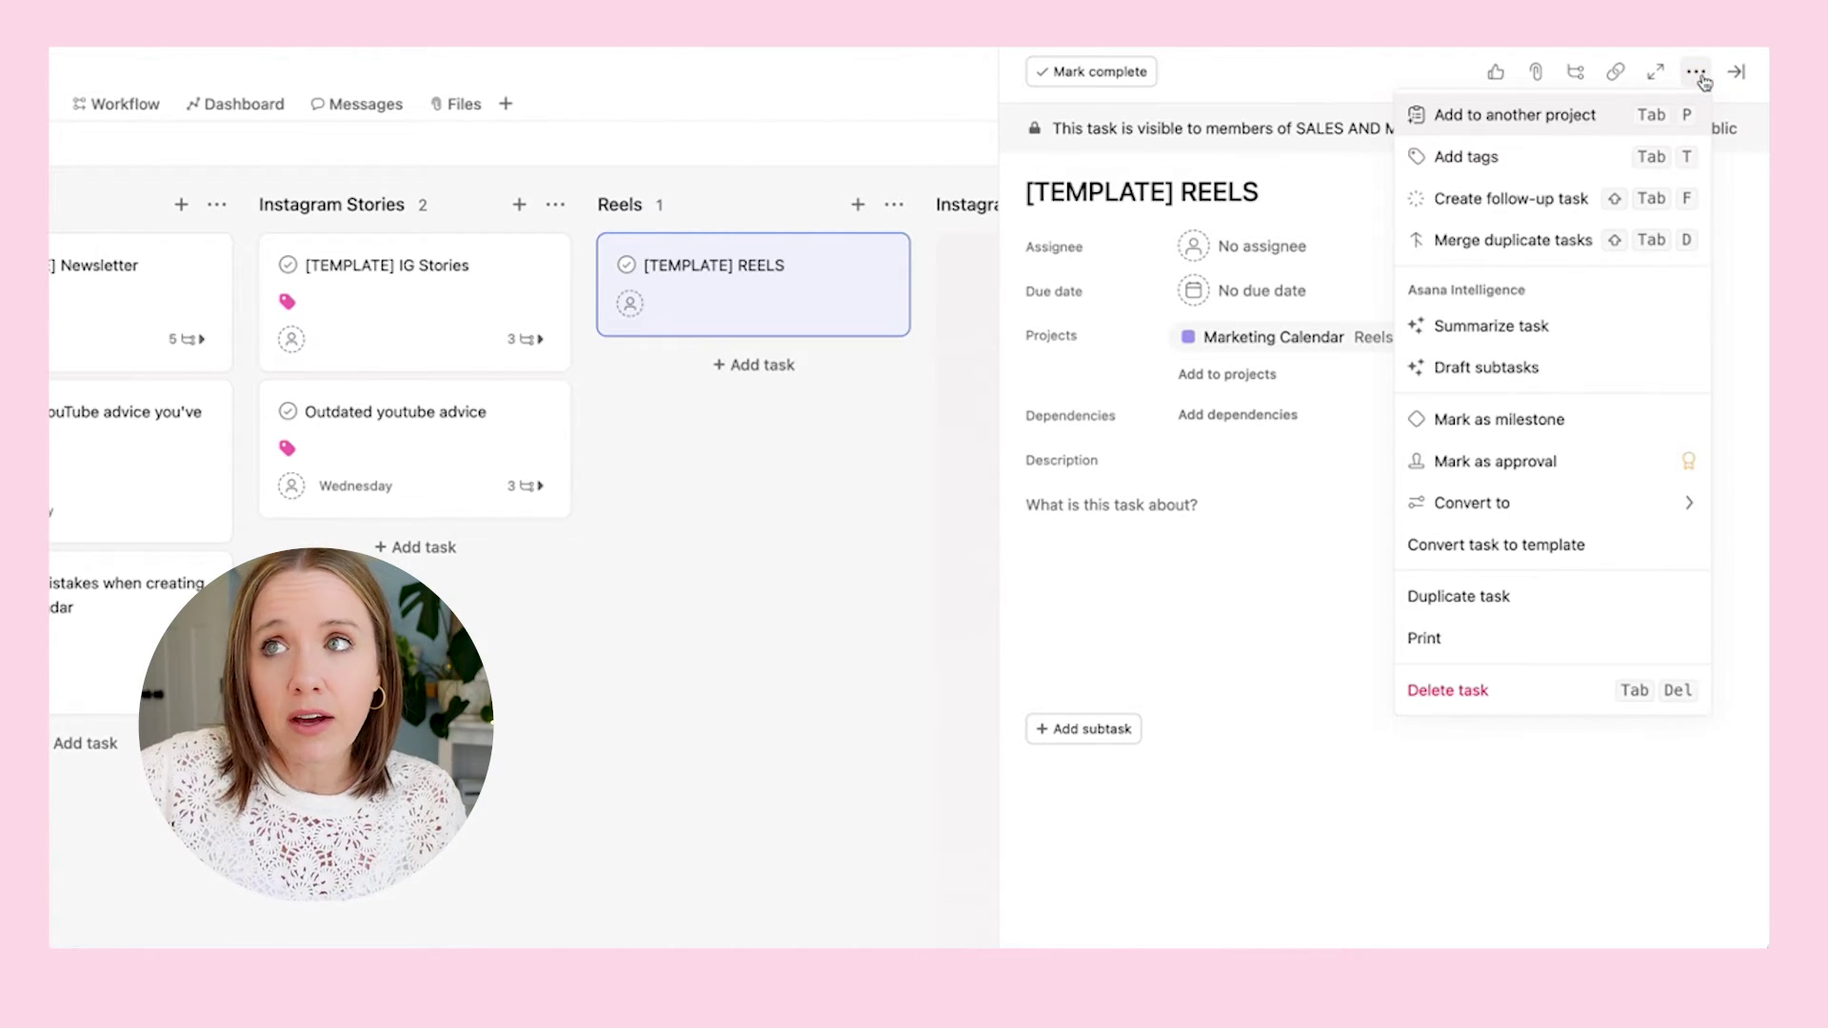
{"action": "left_click", "coordinate": [1494, 156]}
{"action": "type", "text": "reels"}
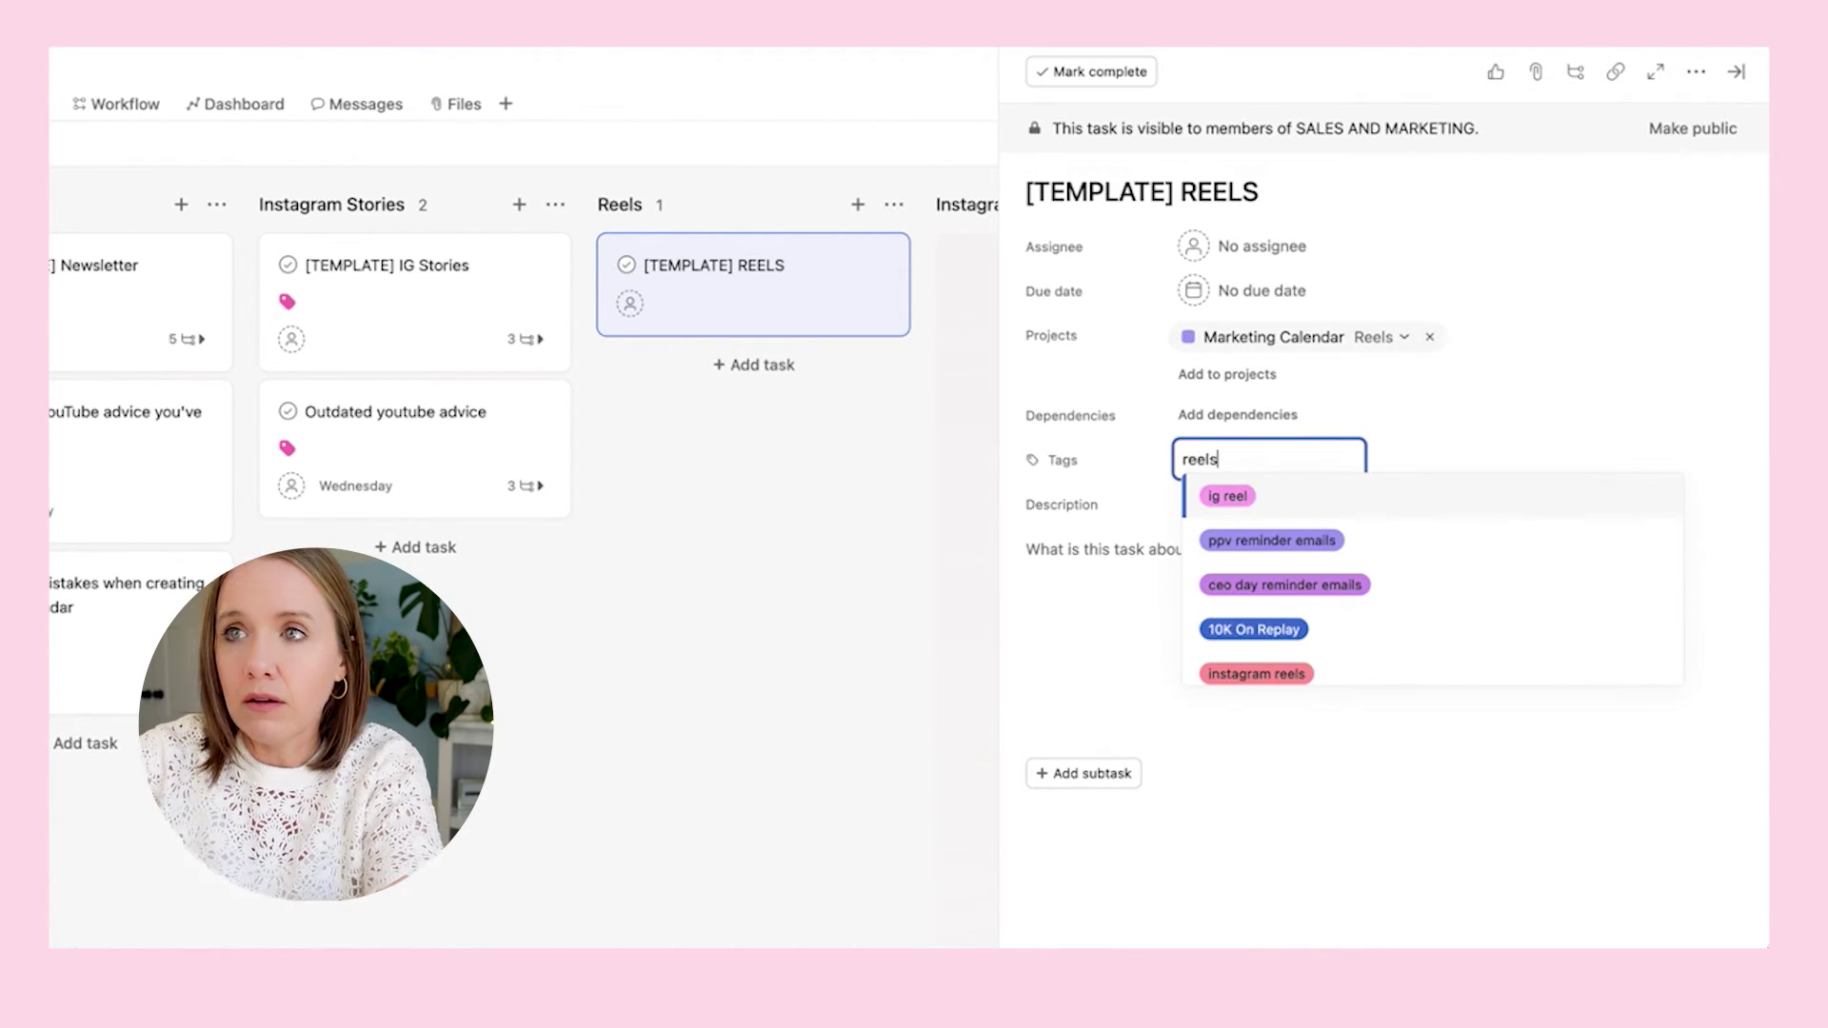
{"action": "left_click", "coordinate": [1352, 502]}
Give [TEMPLATE] REELS the subtasks "Topic", "Audio" and "concept"
{"action": "left_click", "coordinate": [1112, 774]}
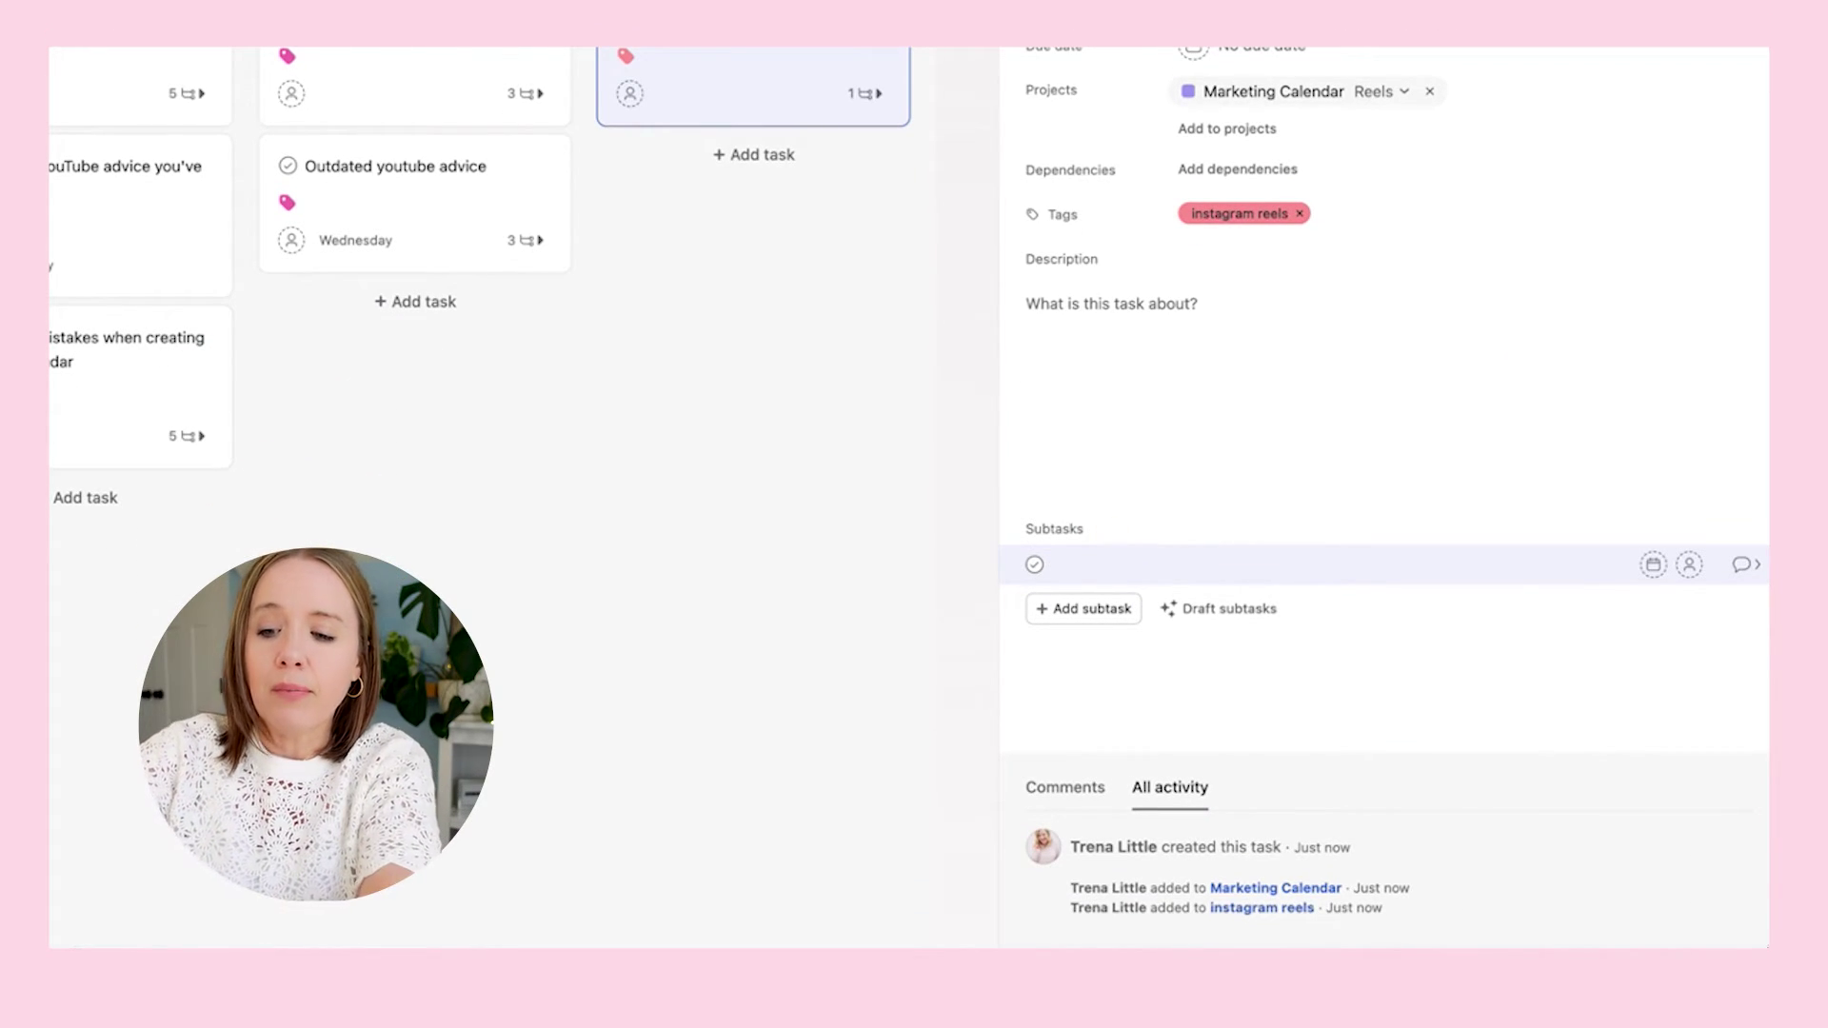
{"action": "type", "text": "Topic"}
{"action": "key", "text": "Return"}
{"action": "type", "text": "Aufio"}
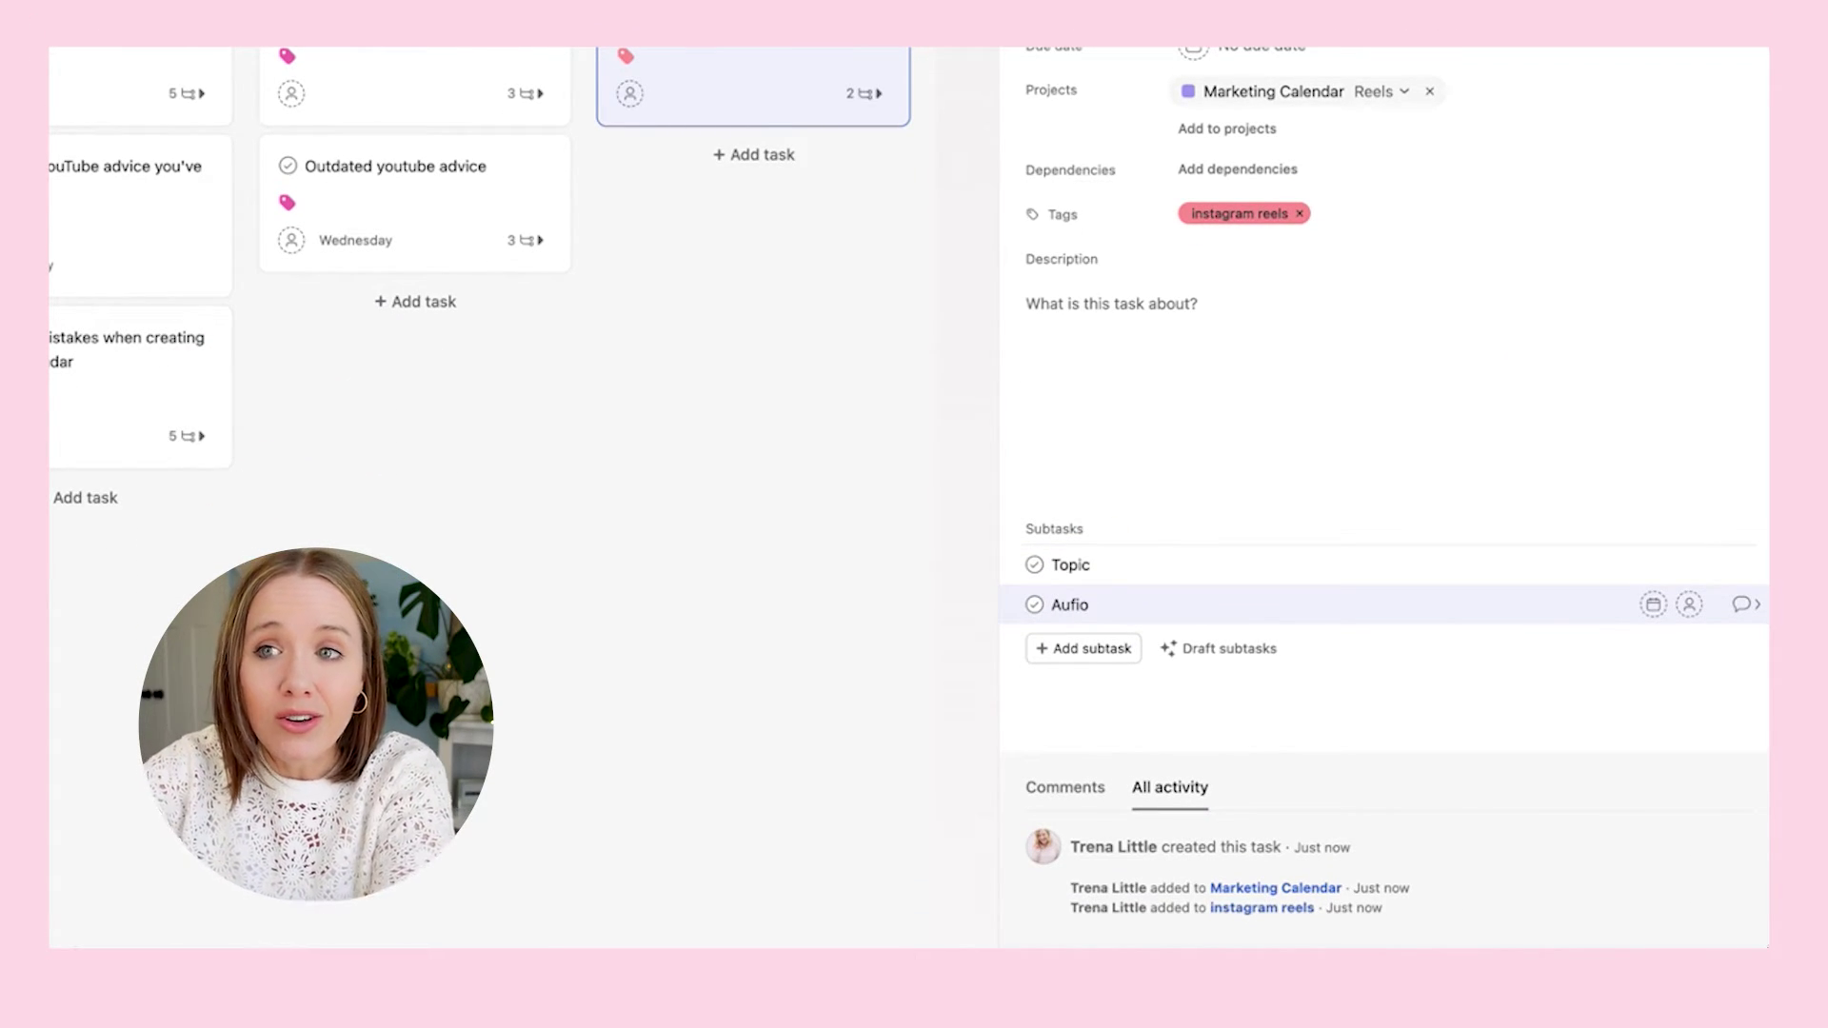
{"action": "key", "text": "BackSpace"}
{"action": "key", "text": "BackSpace"}
{"action": "key", "text": "BackSpace"}
{"action": "type", "text": "dio"}
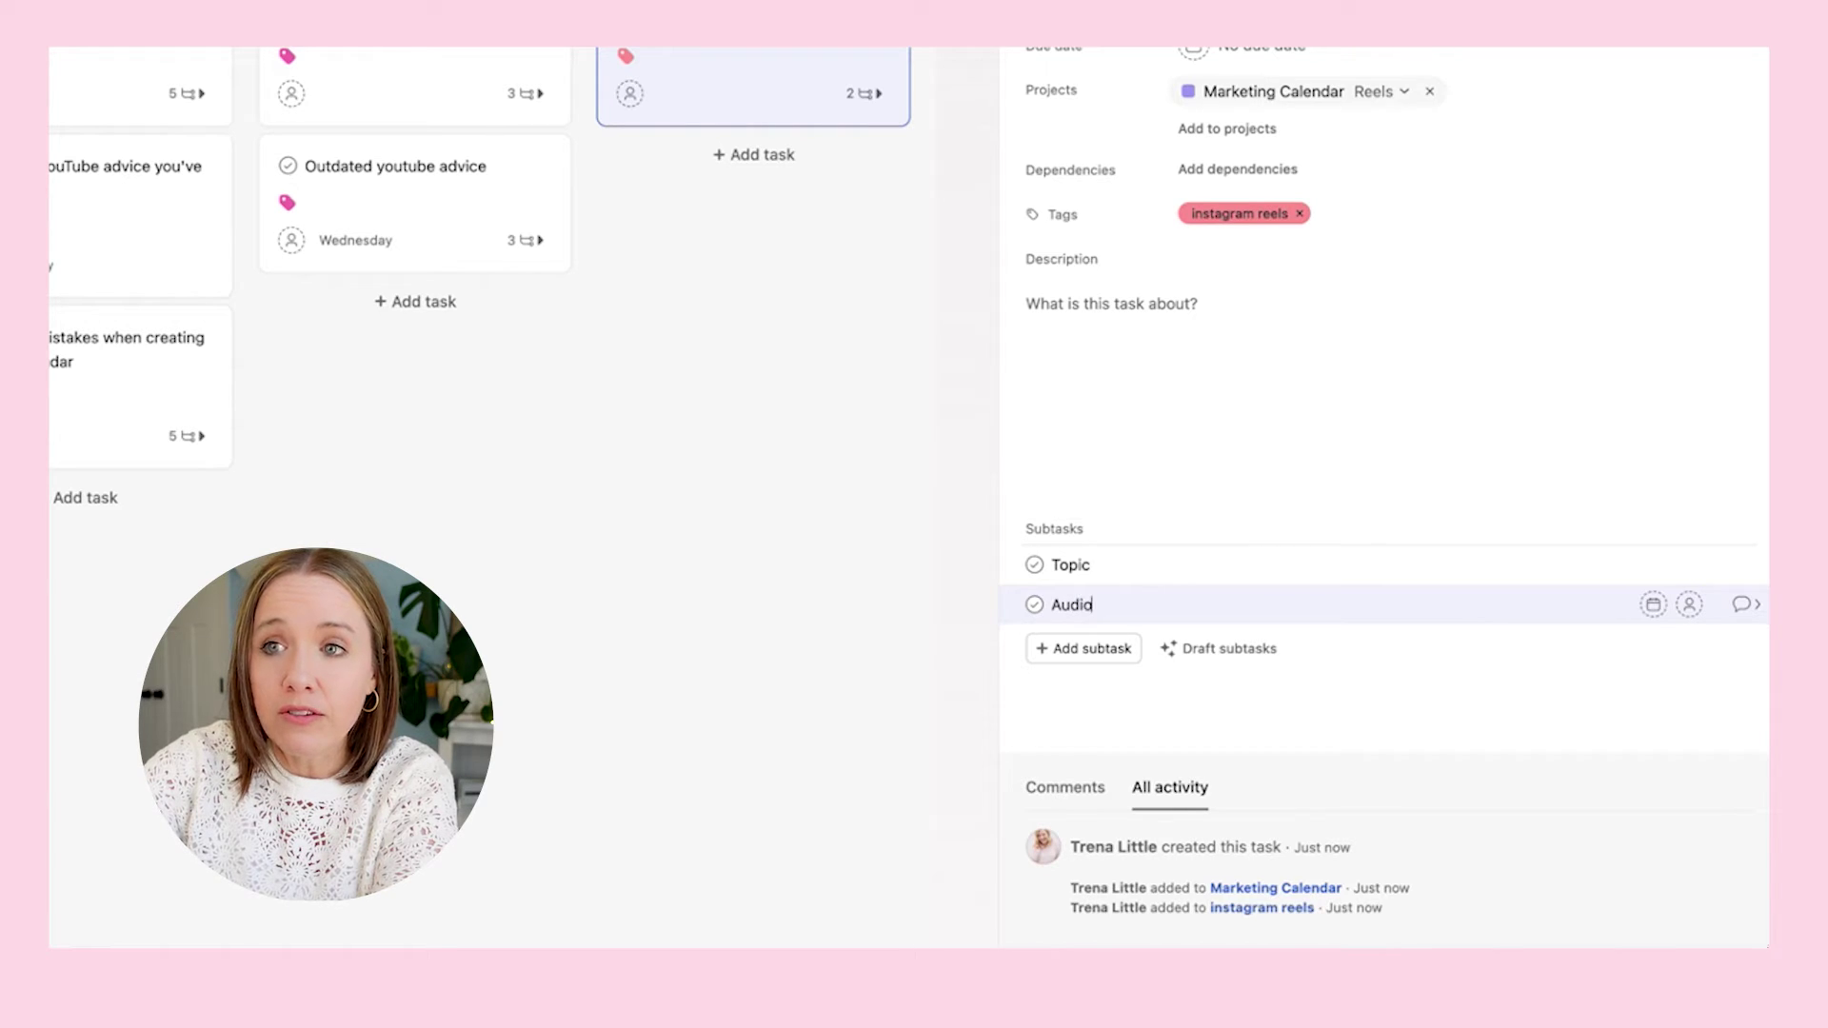
{"action": "key", "text": "Return"}
{"action": "type", "text": "con"}
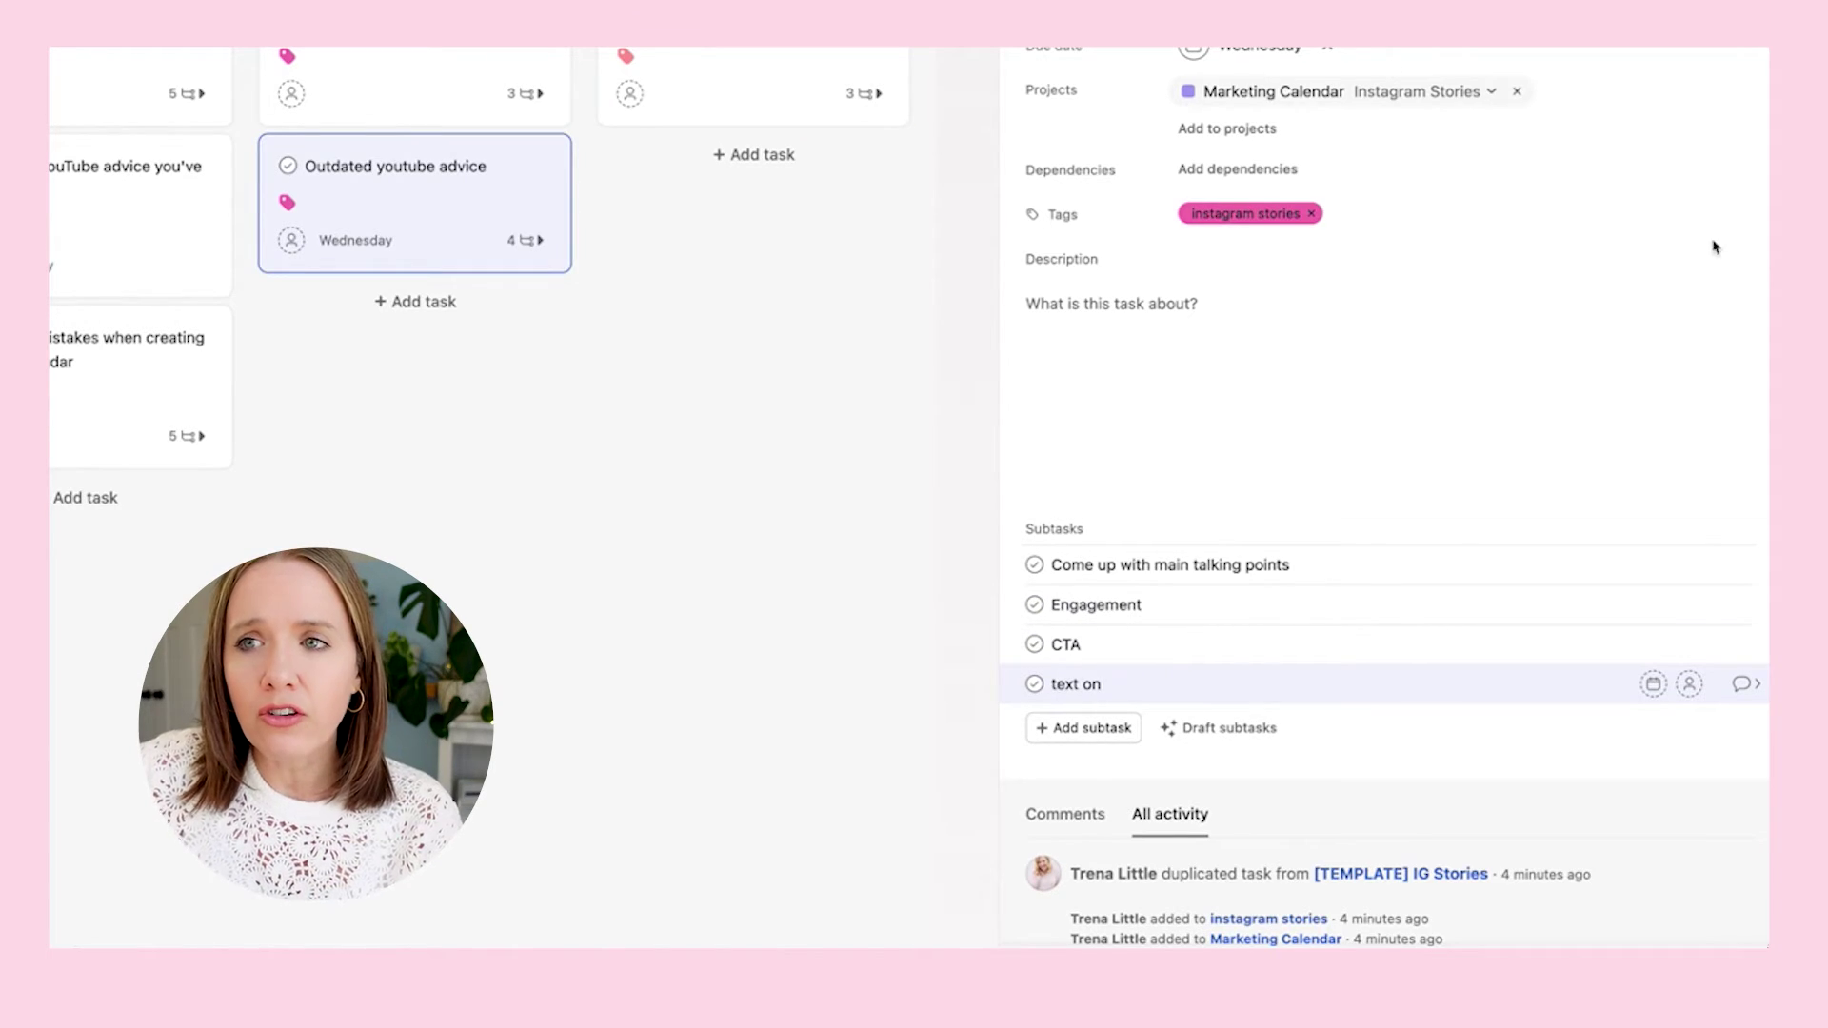
Add the subtasks "text on", "caption" and "hashtags" to the "Outdated youtube advice" task in Instagram Stories
{"action": "left_click", "coordinate": [1104, 686]}
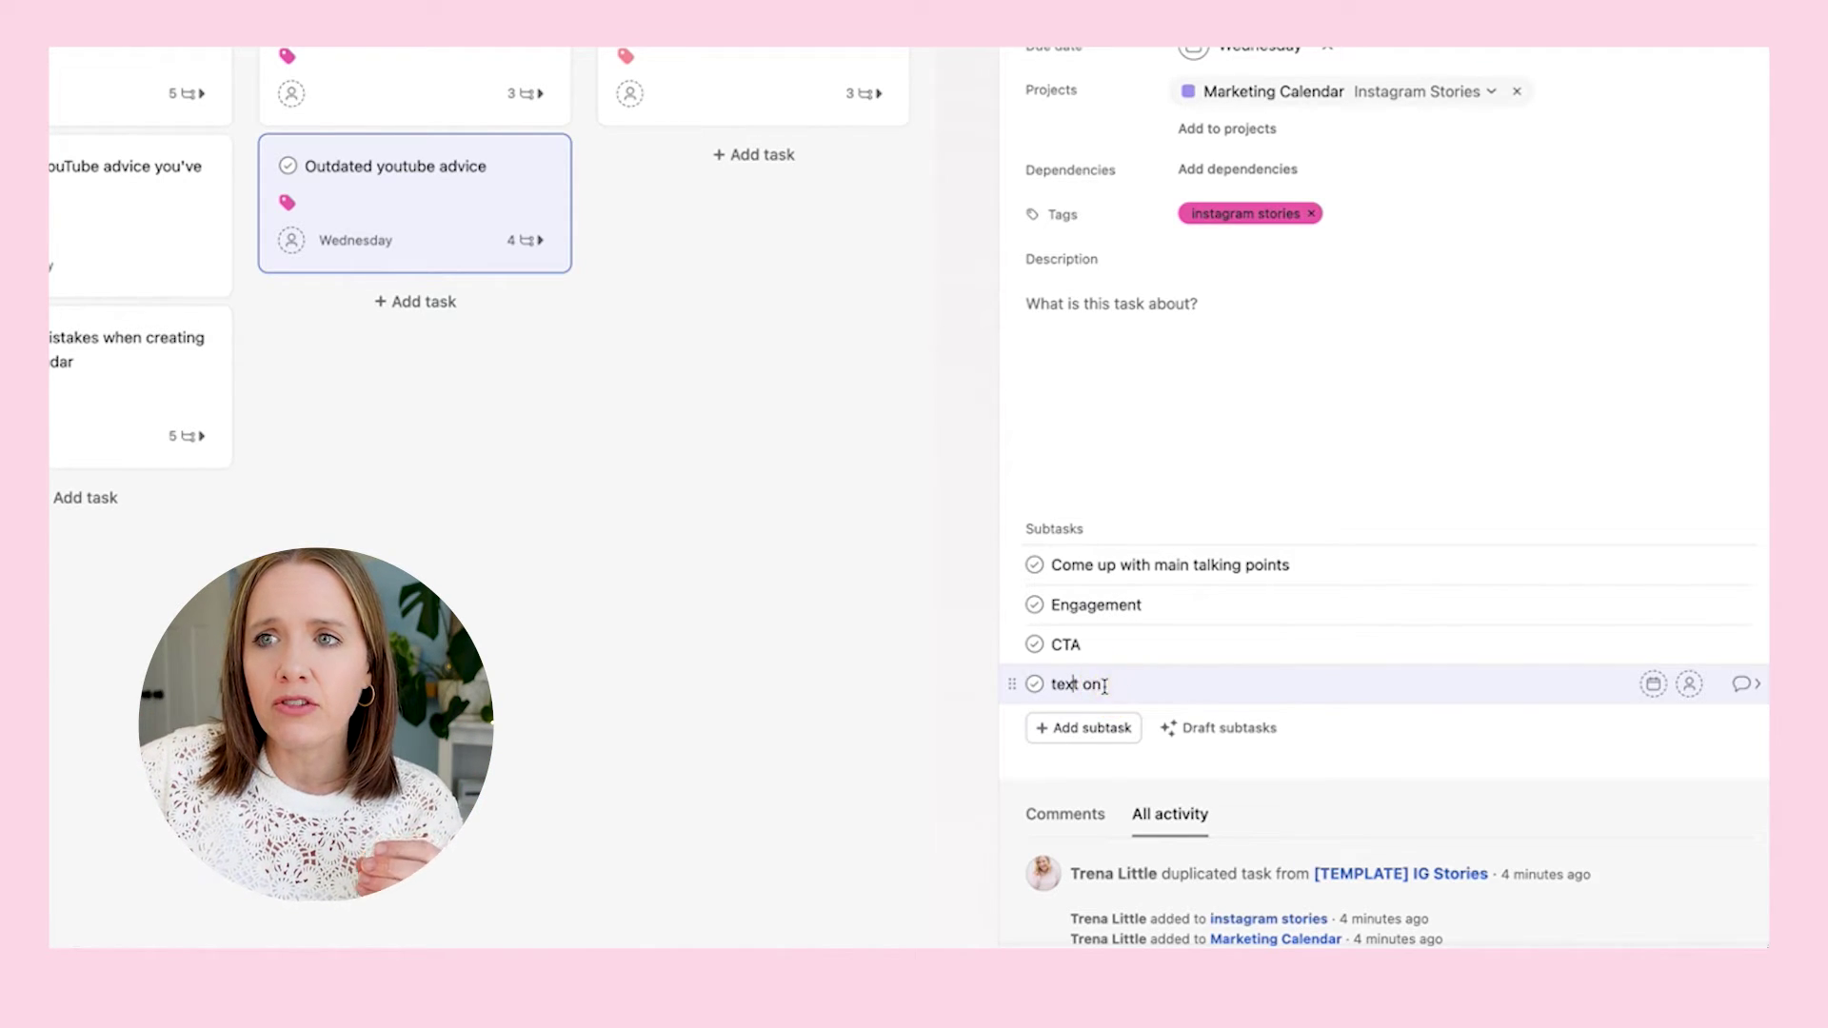
{"action": "key", "text": "Return"}
{"action": "type", "text": "caption"}
{"action": "key", "text": "Return"}
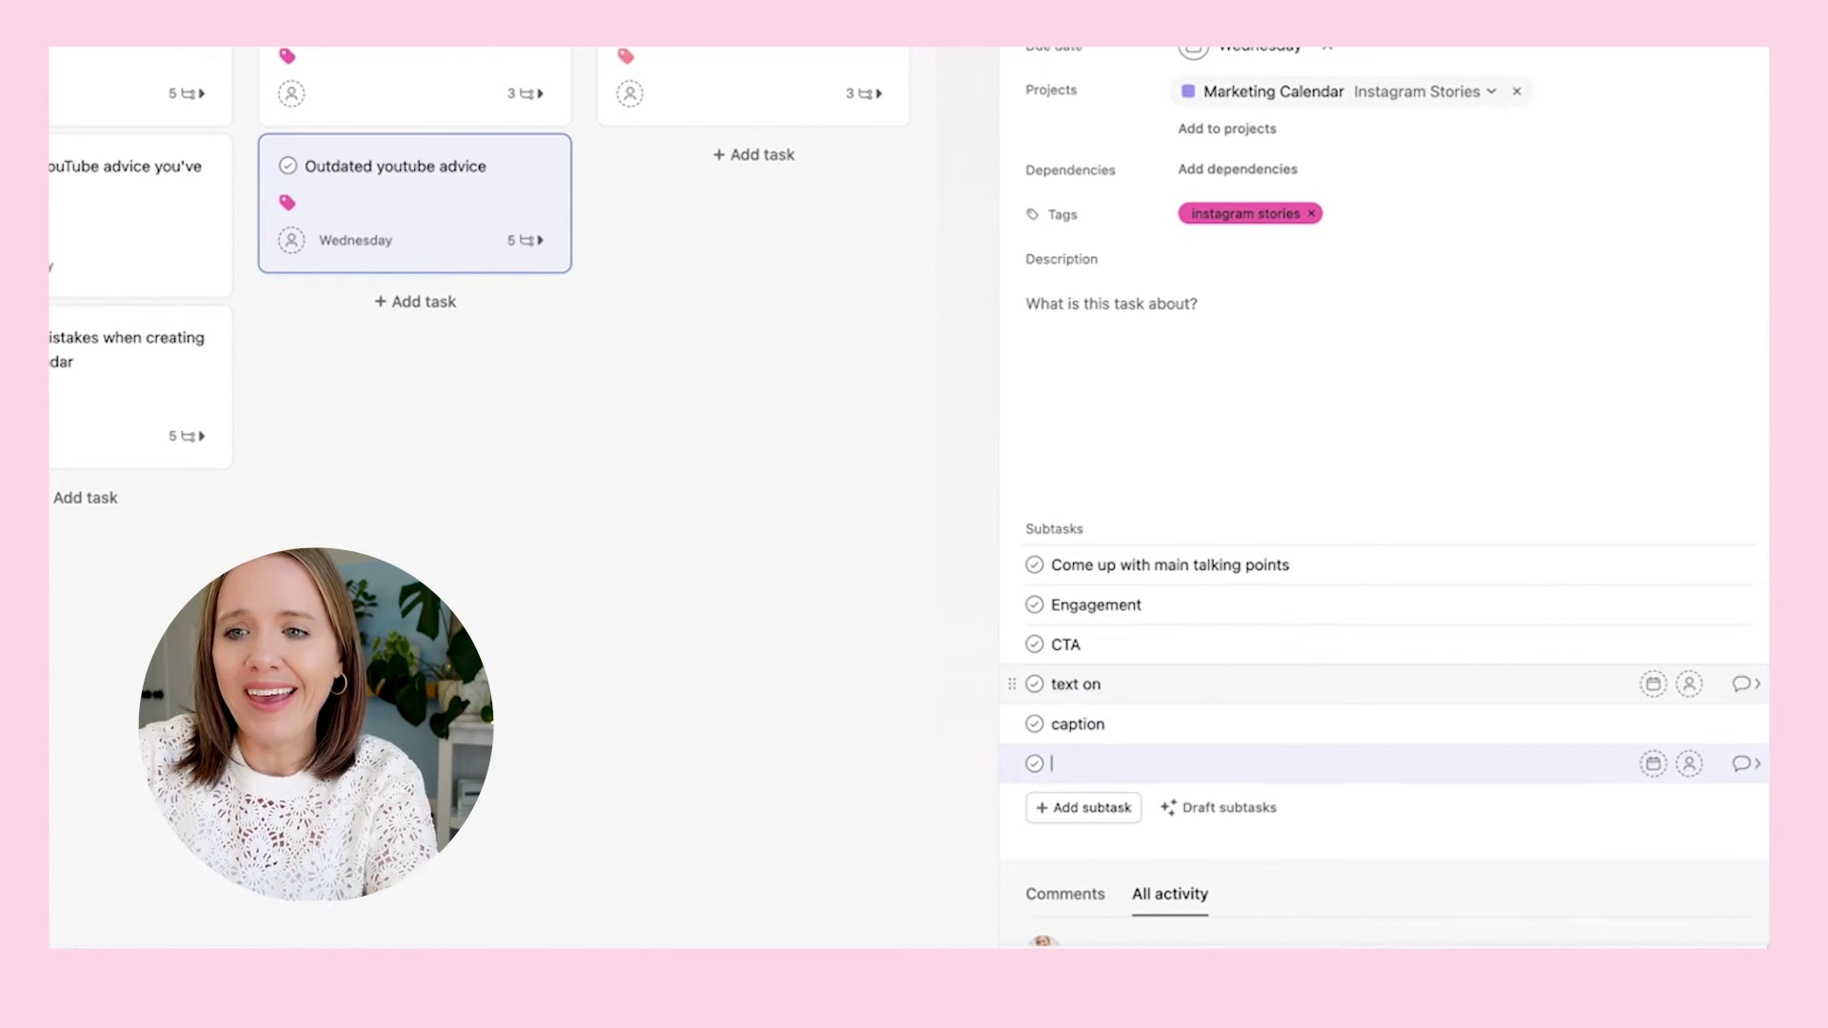
{"action": "type", "text": "hashtags"}
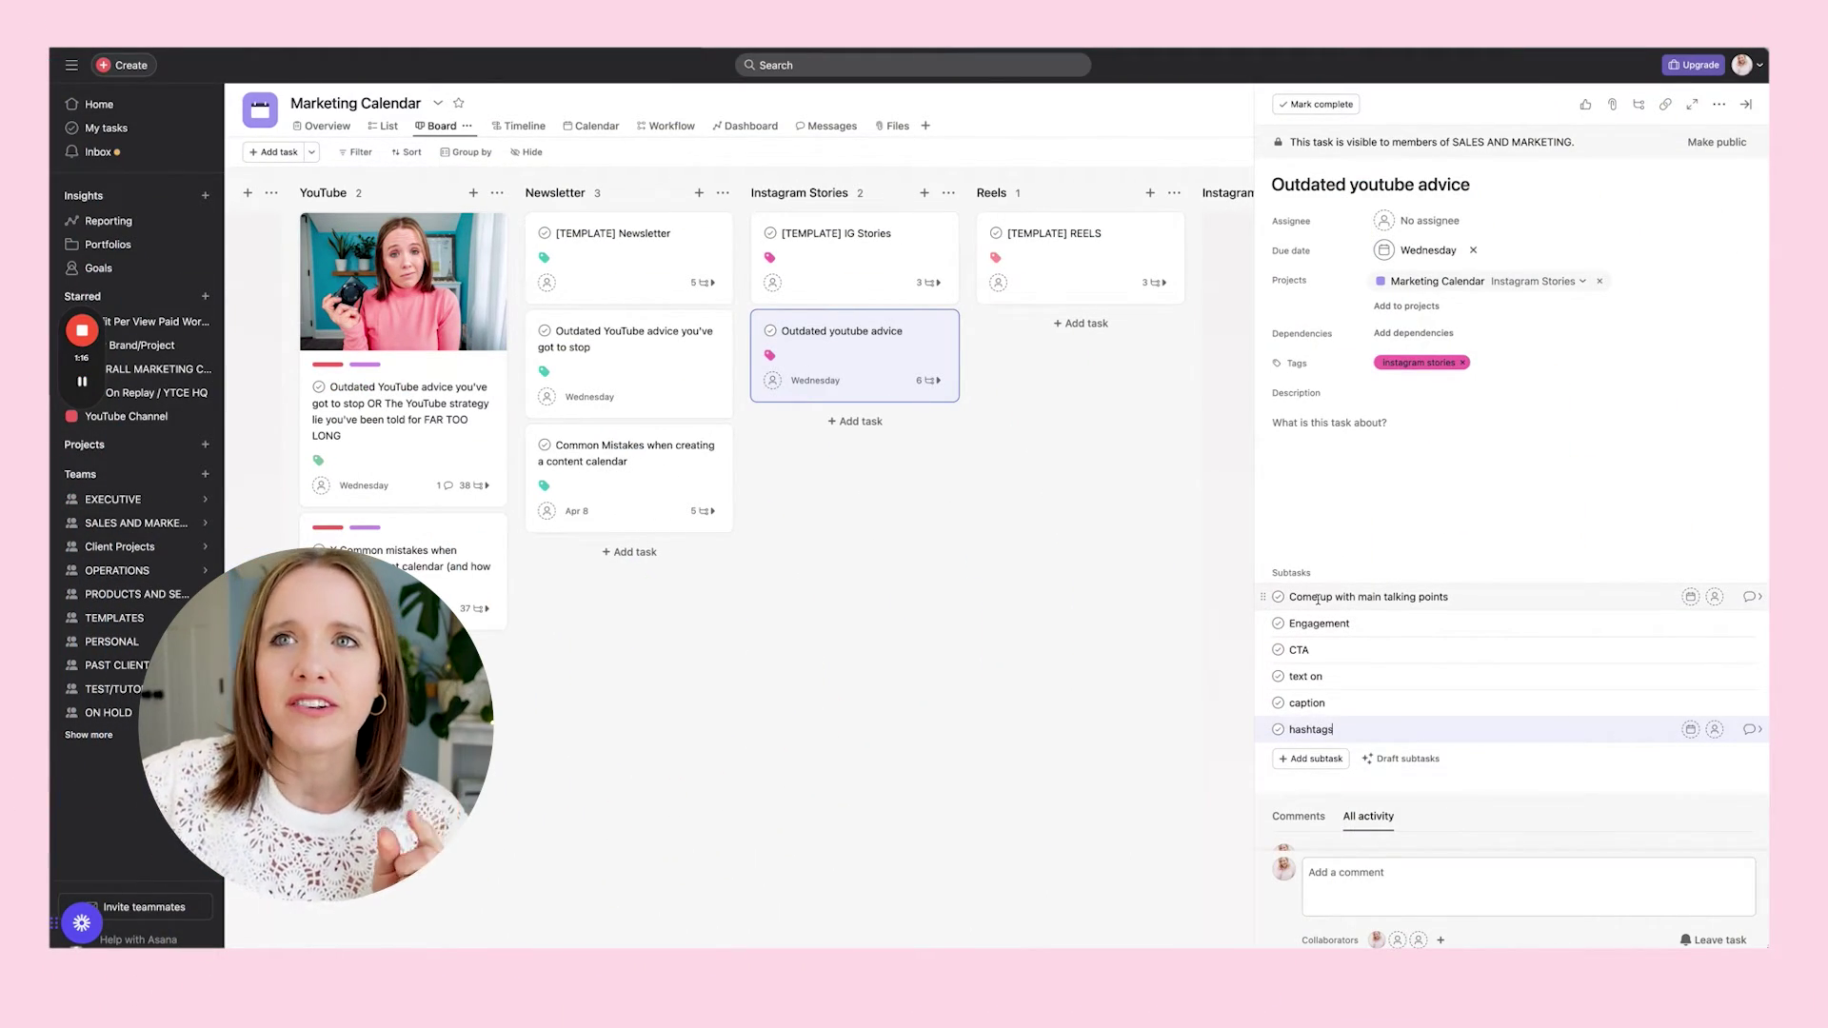
Add the subtasks "screen text", "caption" and "hashtags" below "concept" in the [TEMPLATE] REELS task
{"action": "left_click", "coordinate": [1047, 269]}
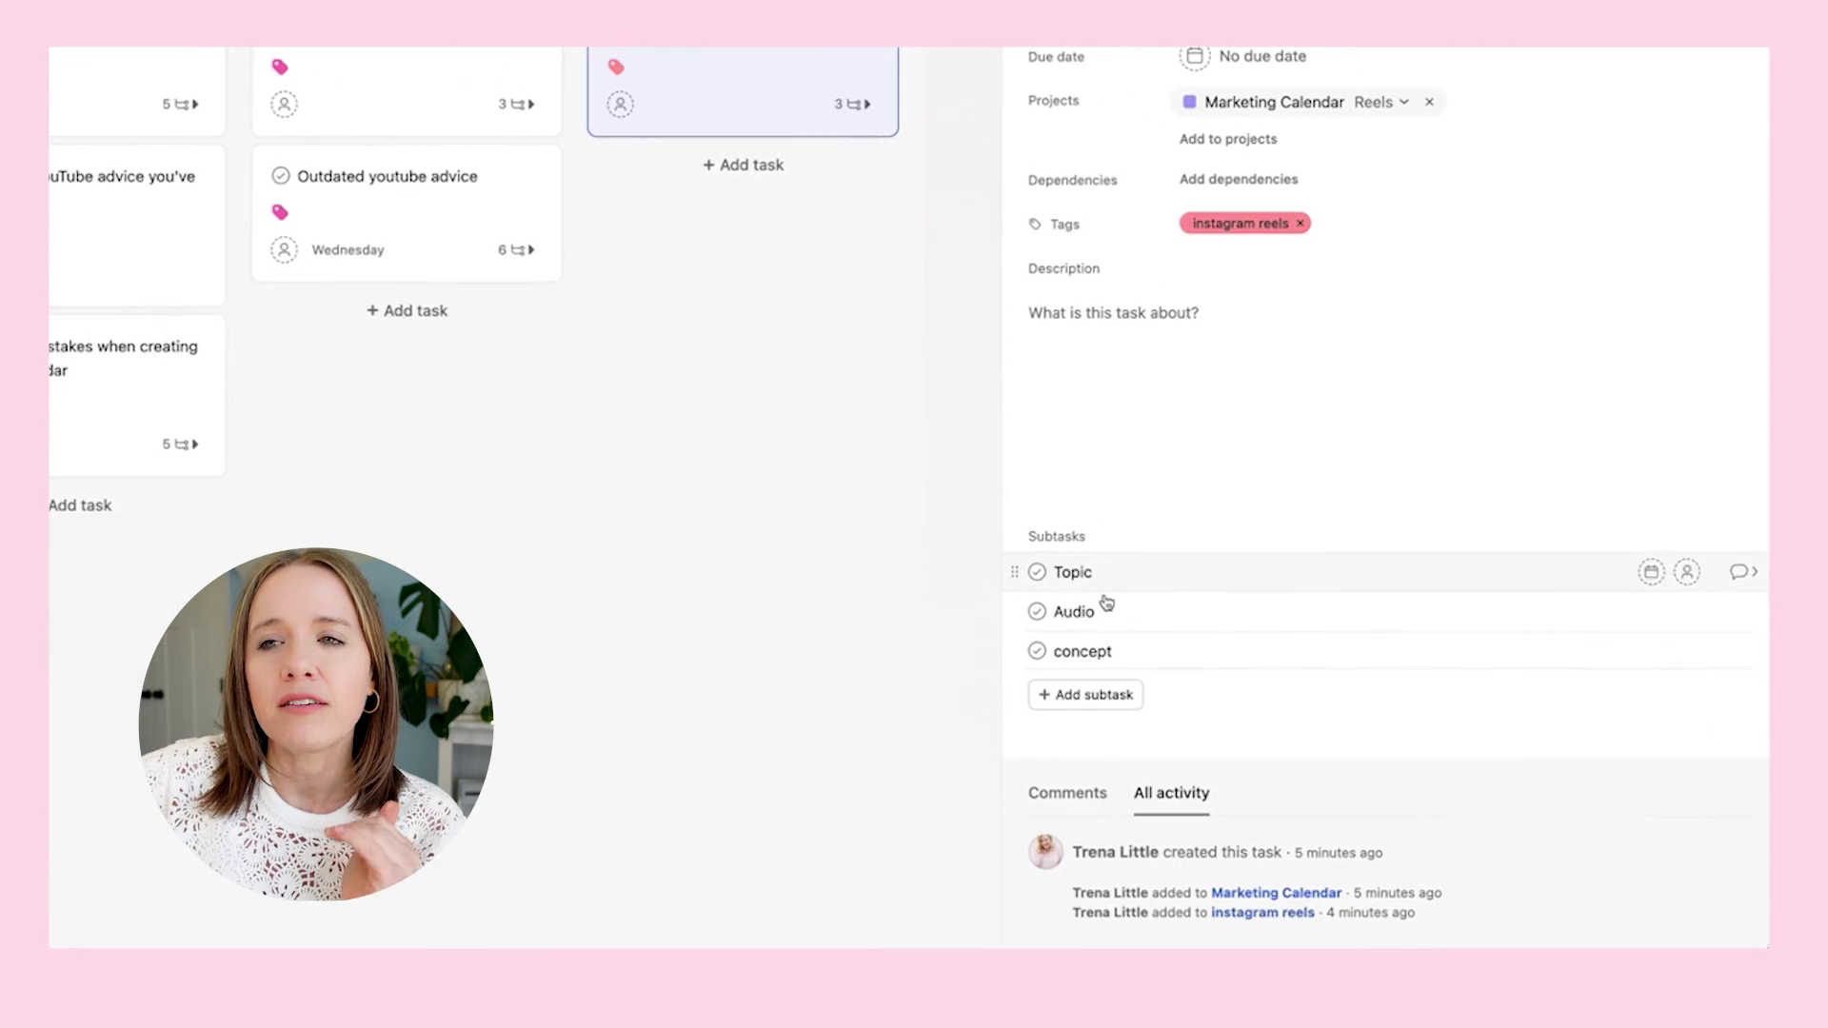
{"action": "left_click", "coordinate": [1122, 659]}
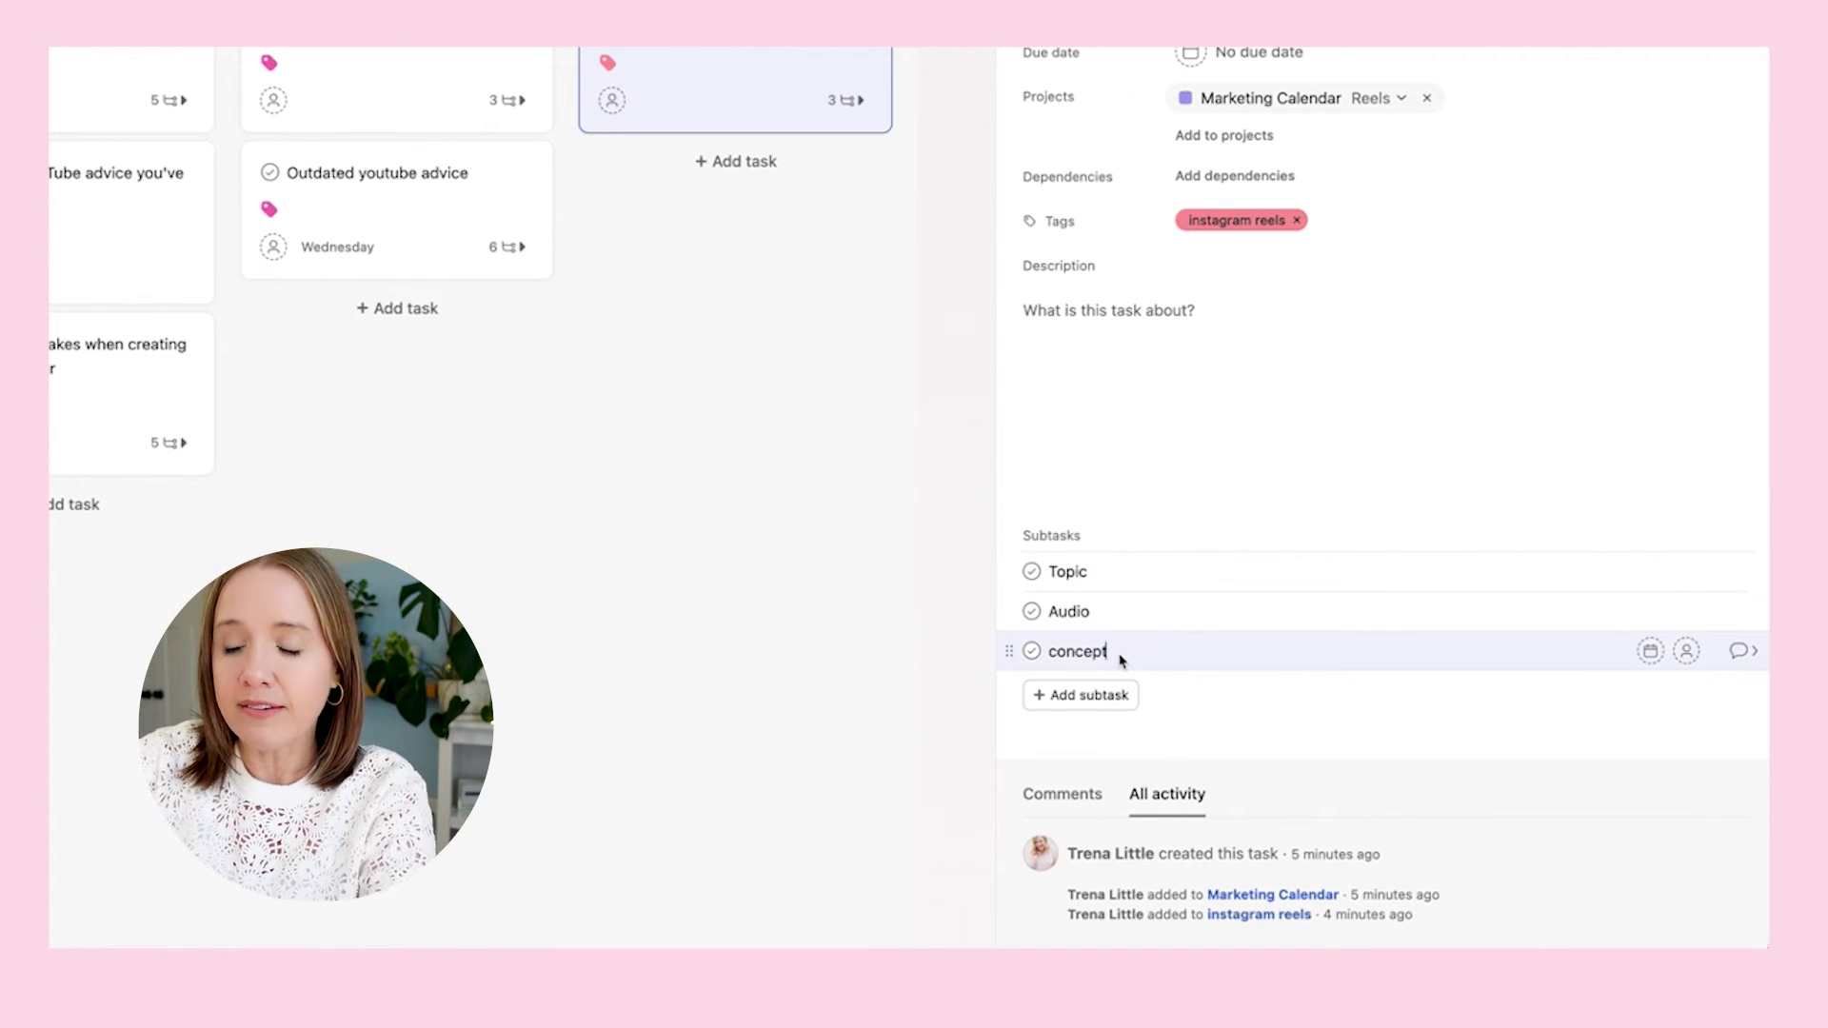
{"action": "key", "text": "Return"}
{"action": "type", "text": "screen text"}
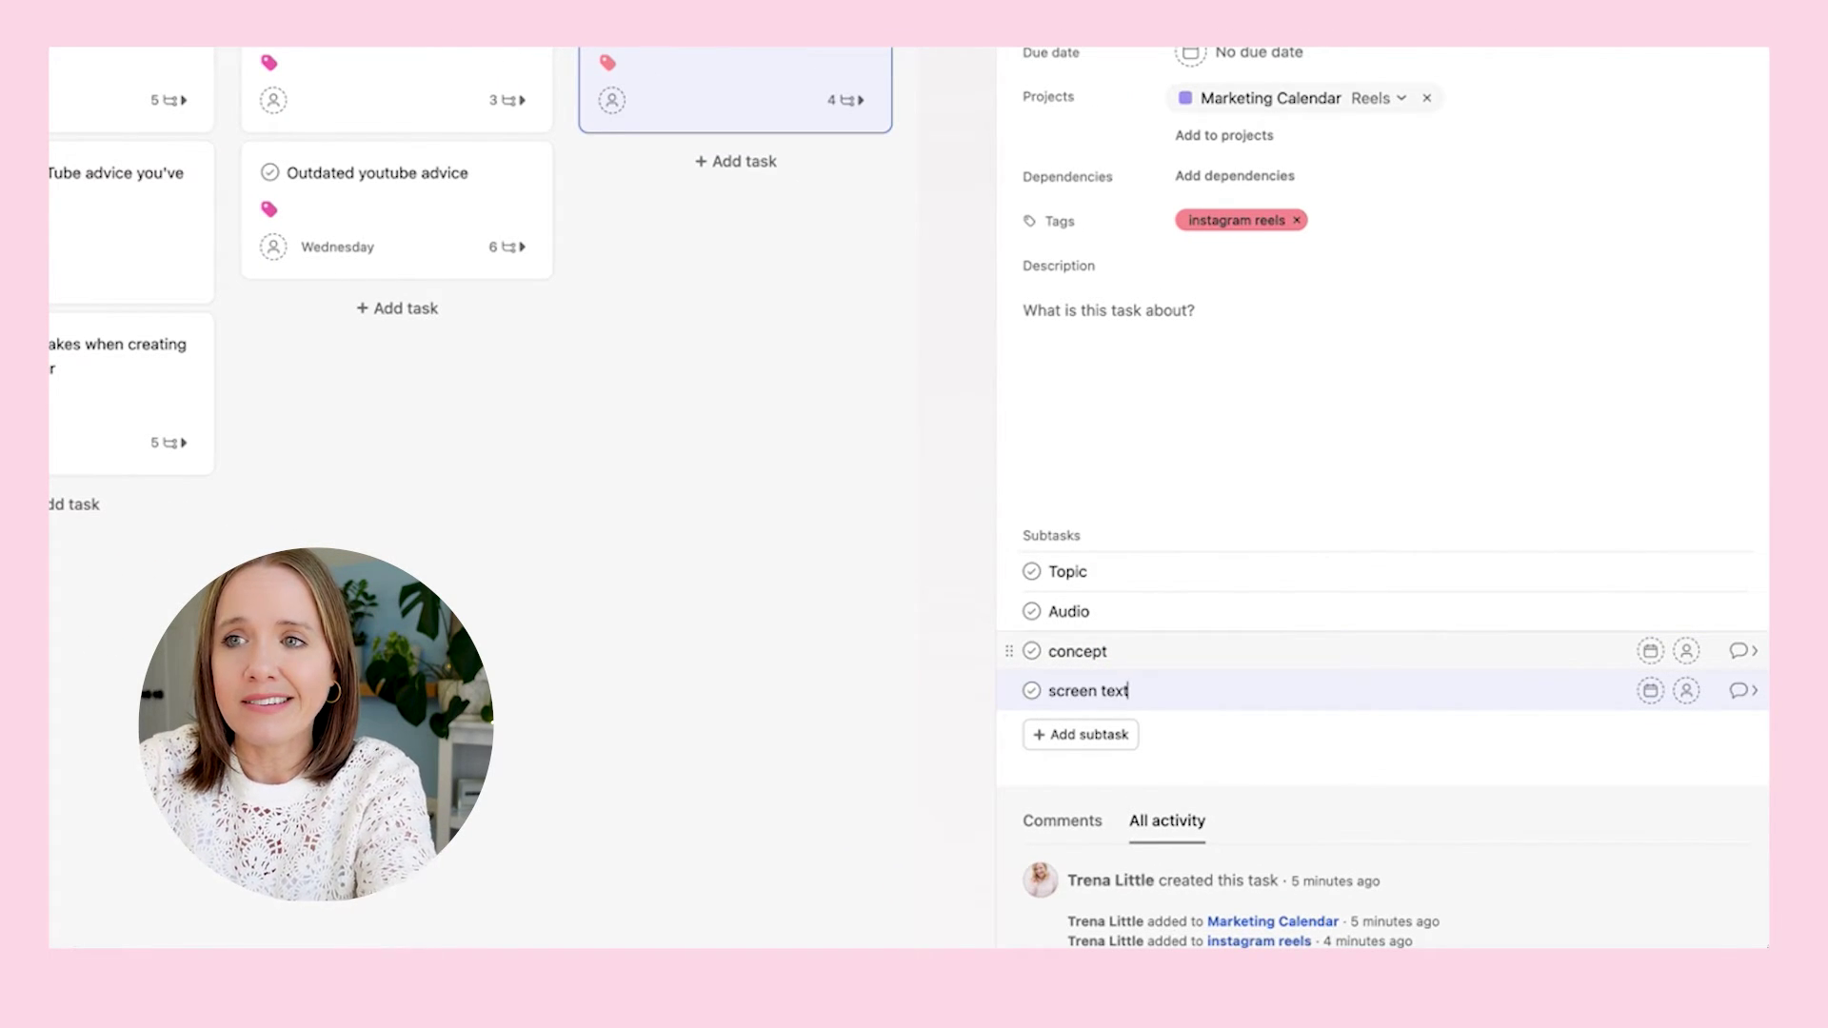
{"action": "key", "text": "Return"}
{"action": "type", "text": "caption"}
{"action": "key", "text": "Return"}
{"action": "type", "text": "hashtags"}
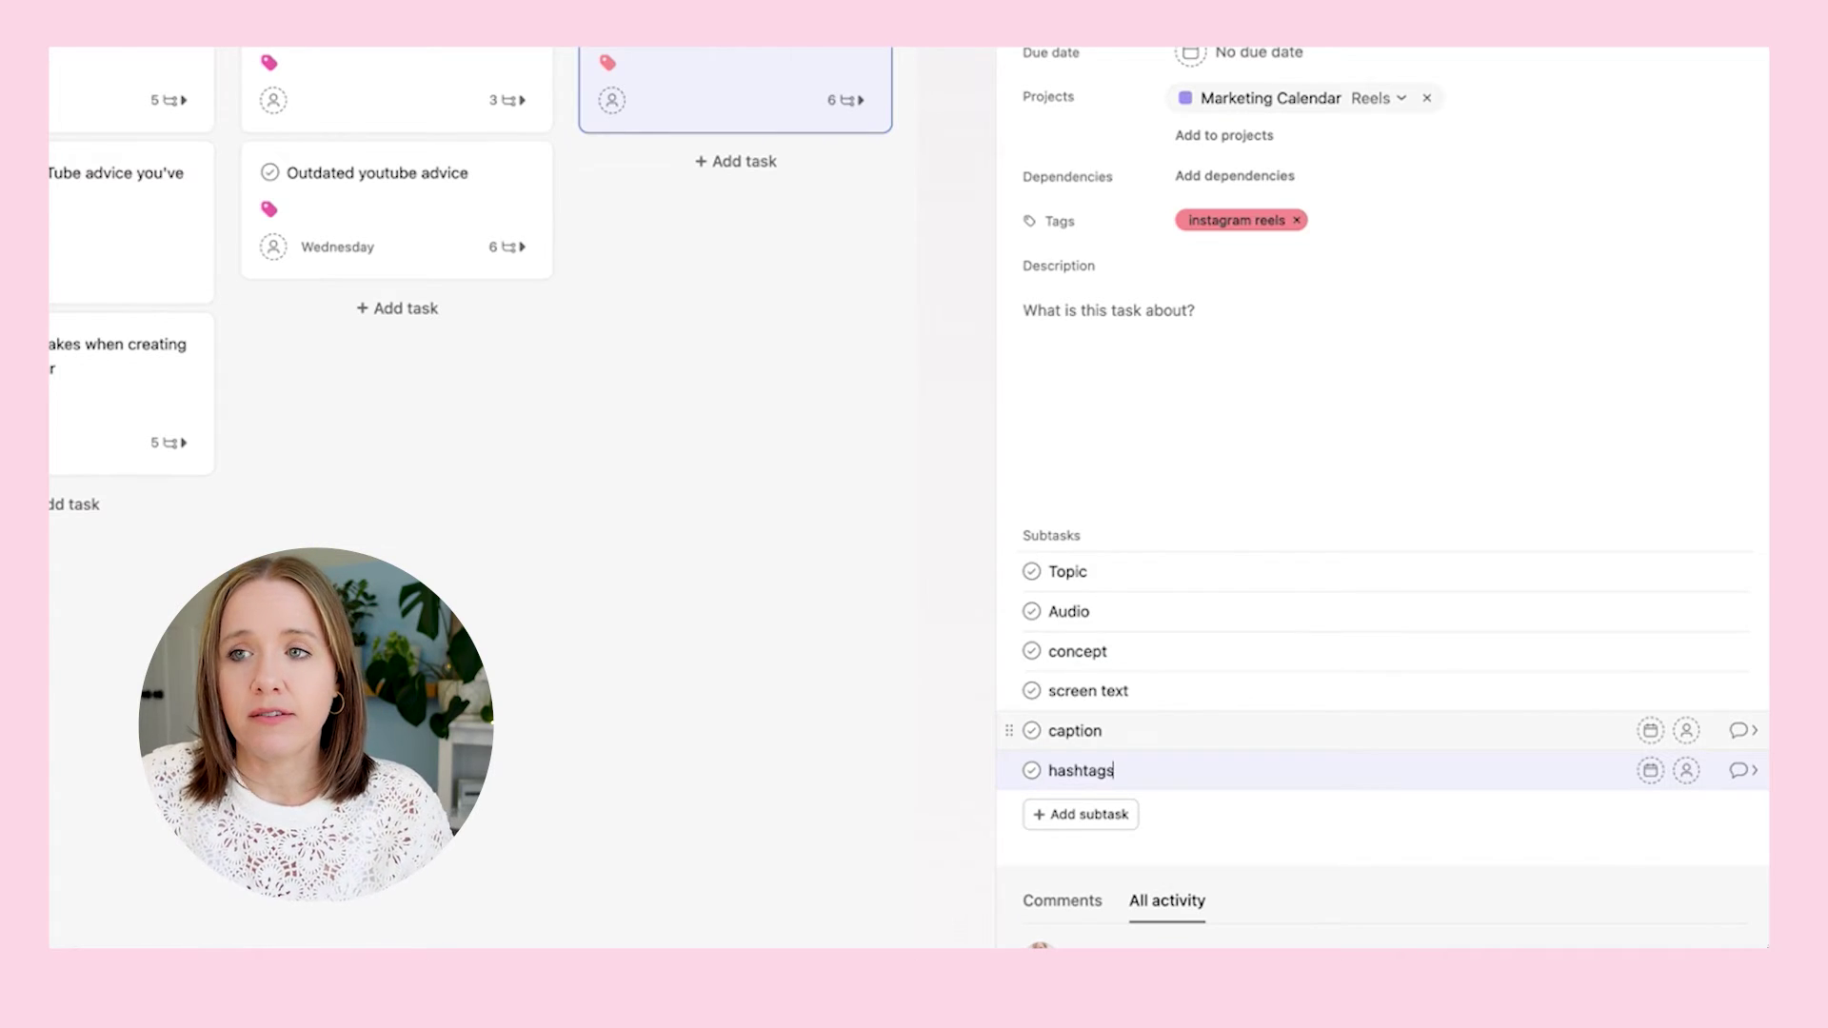
Duplicate the [TEMPLATE] REELS task as "outdated youtube advice"
{"action": "left_click", "coordinate": [1694, 82]}
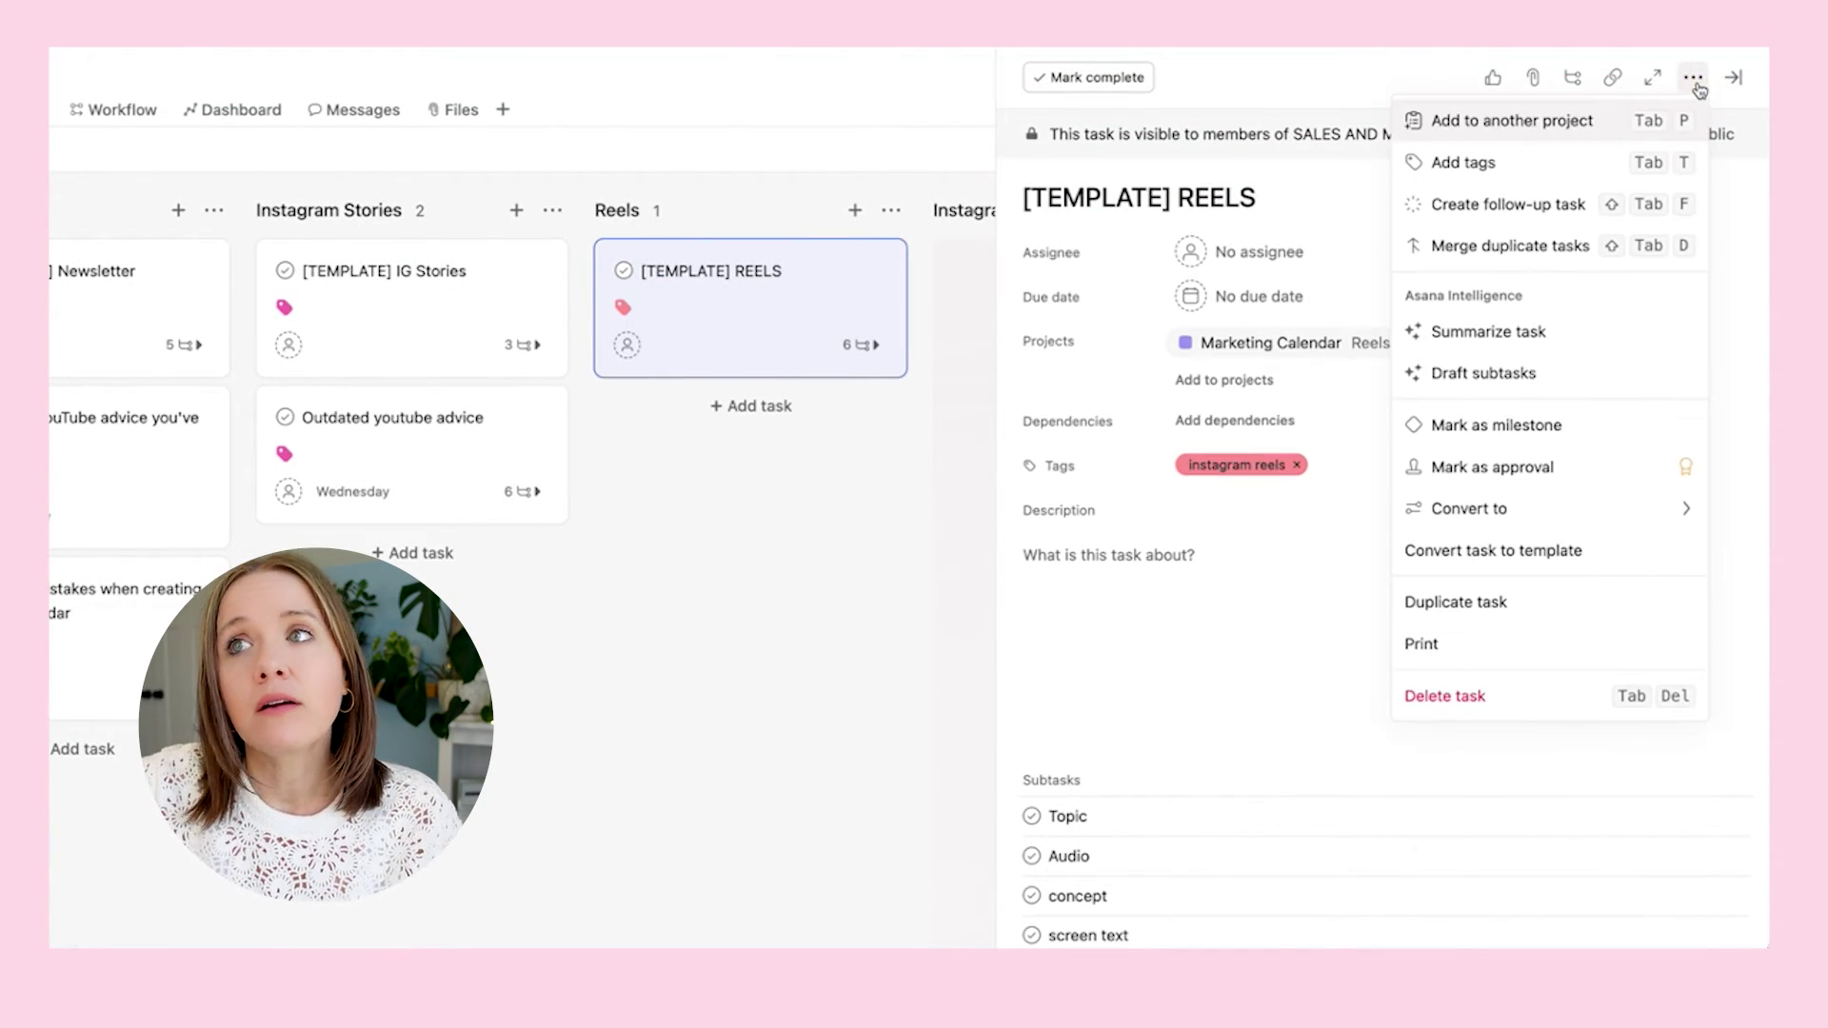
{"action": "left_click", "coordinate": [1518, 617]}
{"action": "type", "text": "outdated youtube advice"}
{"action": "left_click", "coordinate": [1127, 747]}
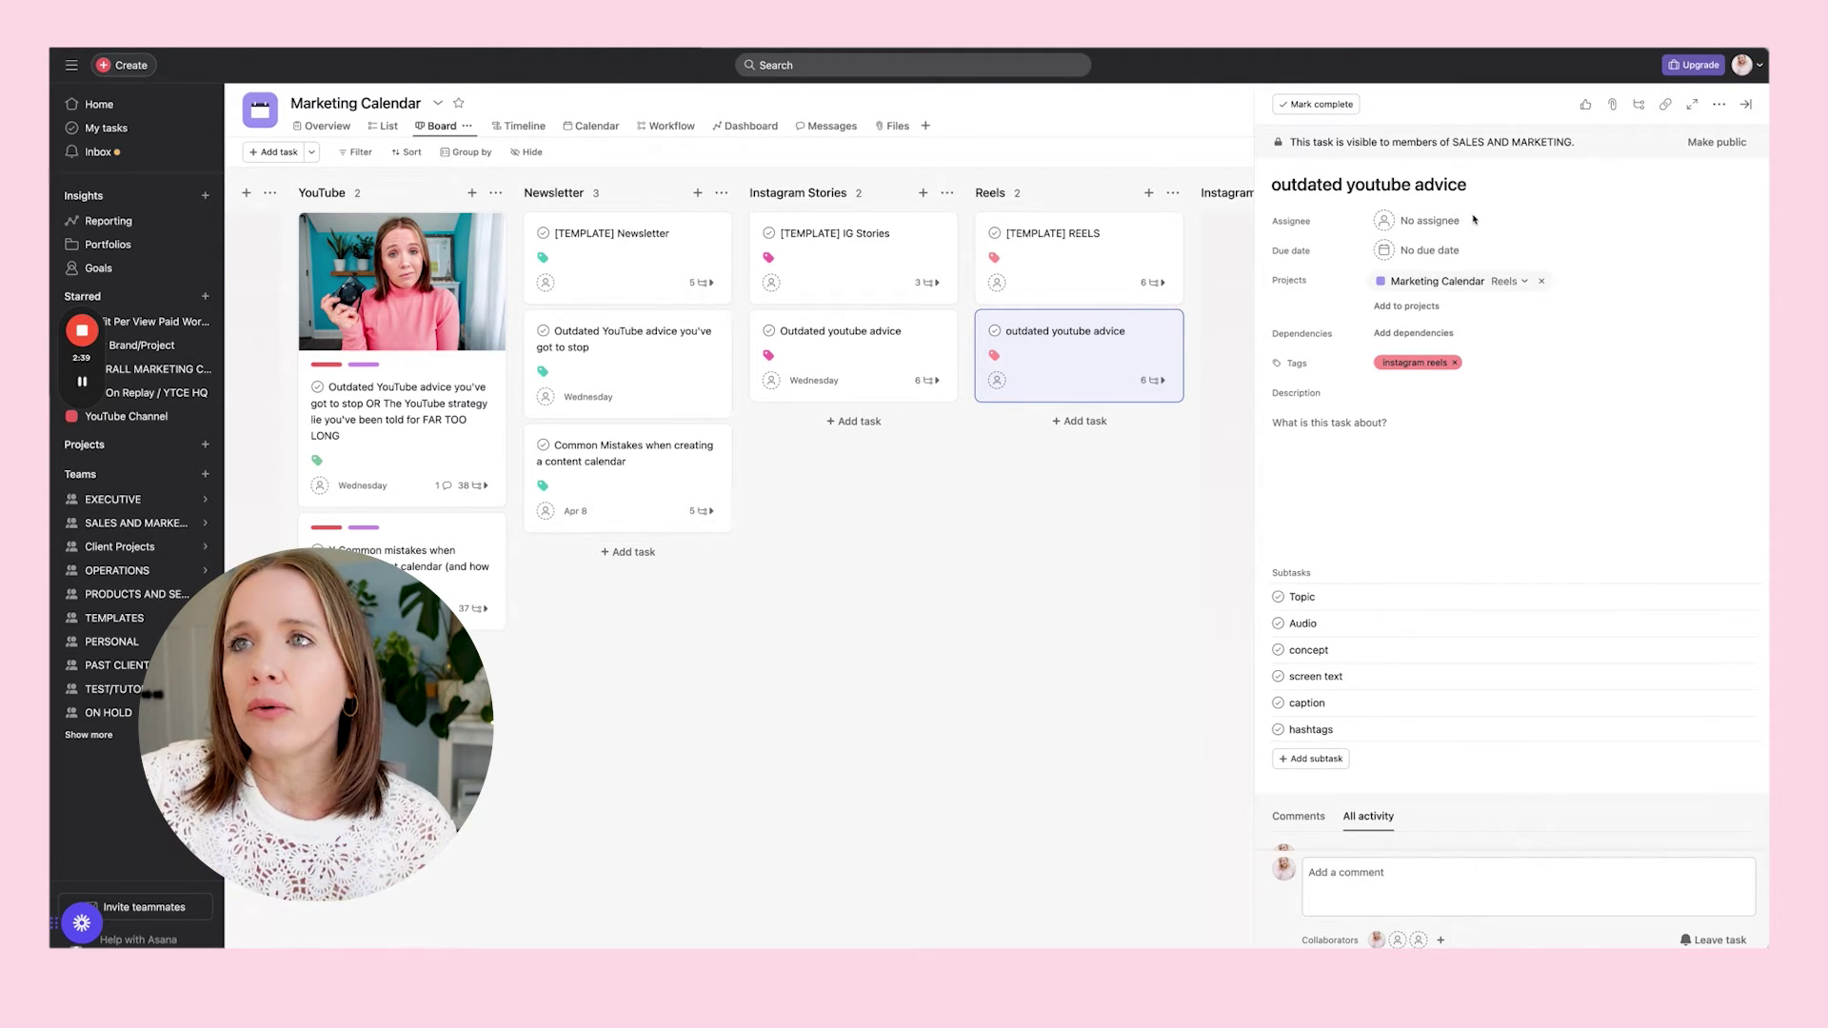
Set the due date of the "outdated youtube advice" reel task to April 4, 2024 and show the project calendar by month
{"action": "left_click", "coordinate": [1409, 250]}
{"action": "left_click", "coordinate": [1361, 625]}
{"action": "left_click", "coordinate": [0, 112]}
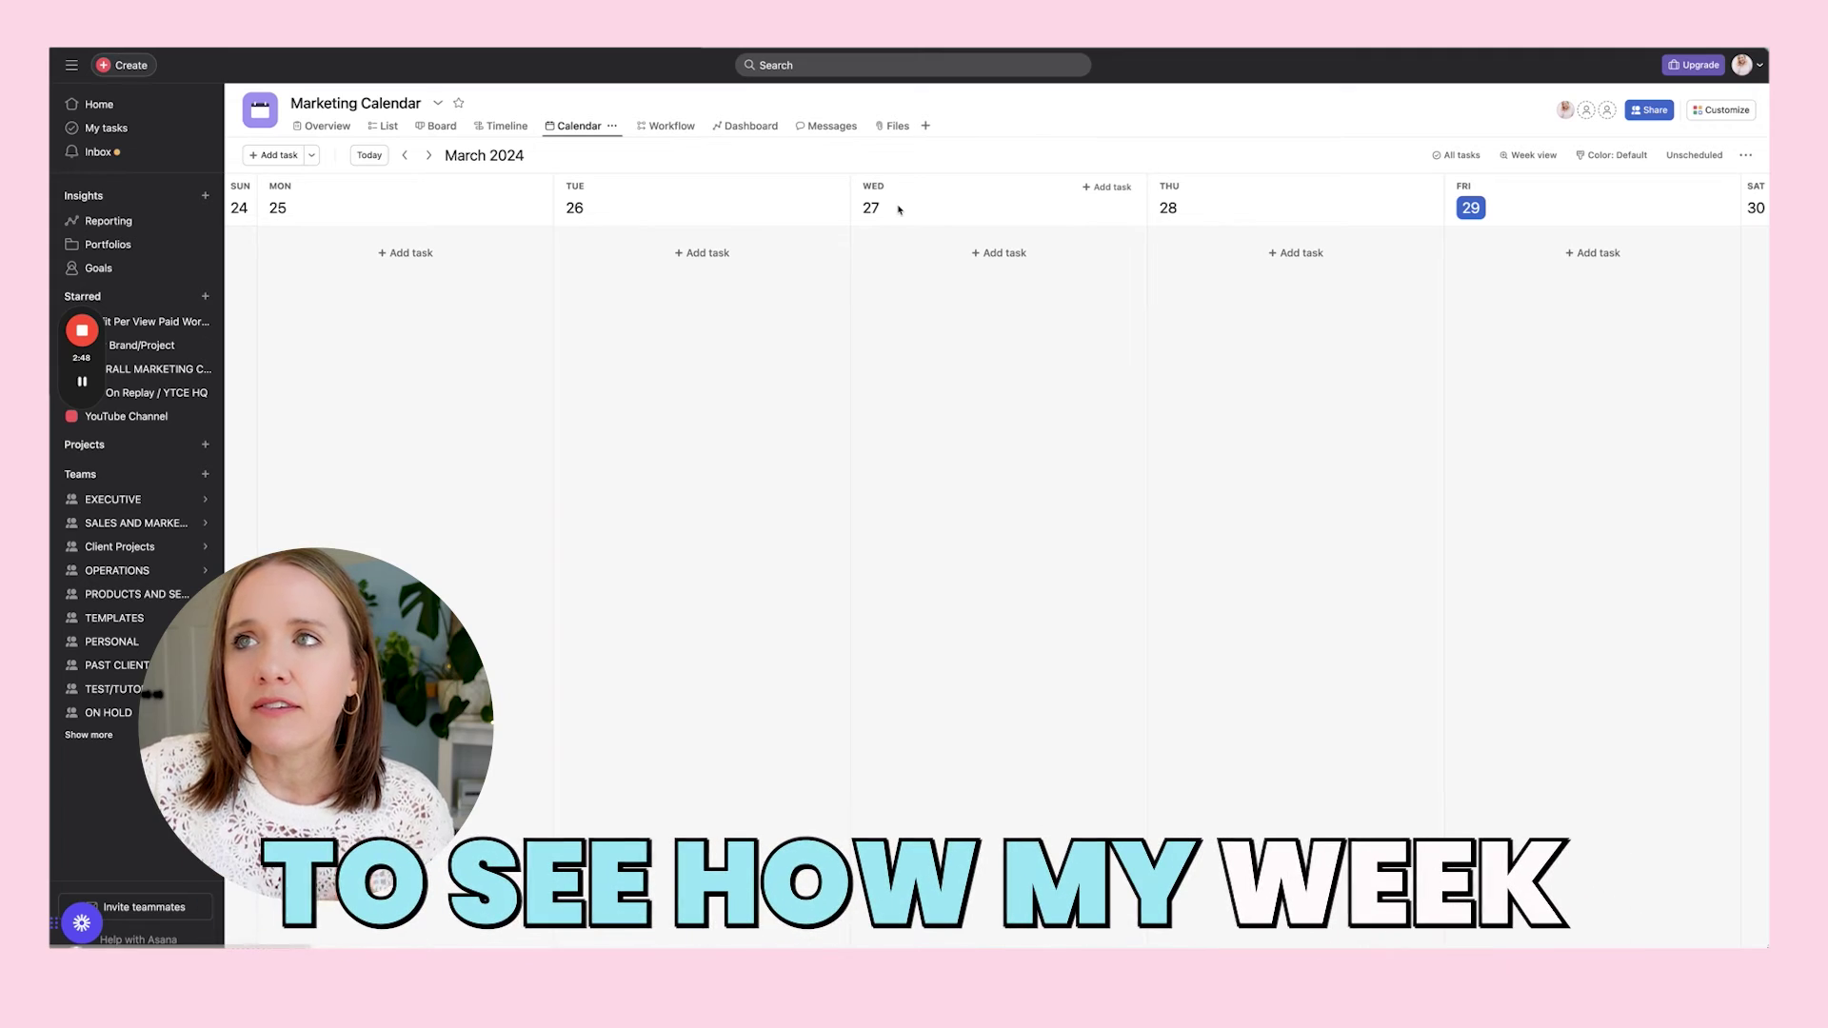
{"action": "left_click", "coordinate": [1537, 154]}
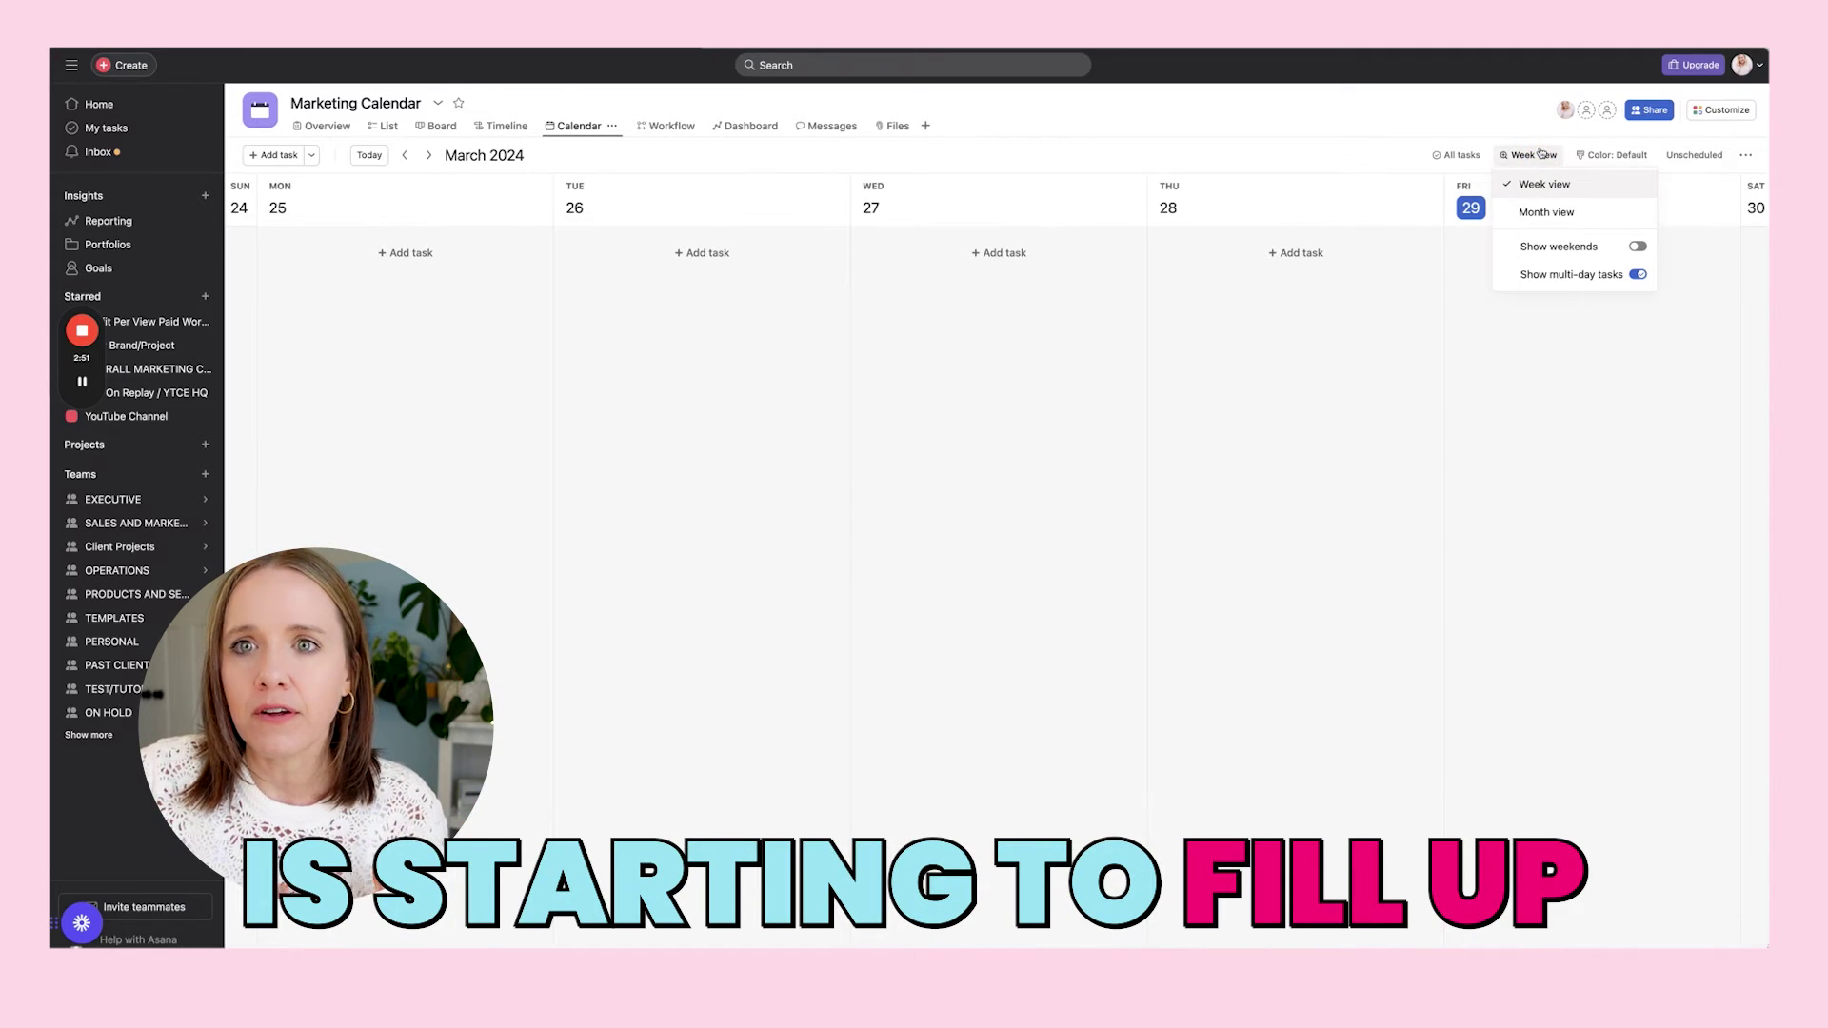
{"action": "left_click", "coordinate": [1547, 213]}
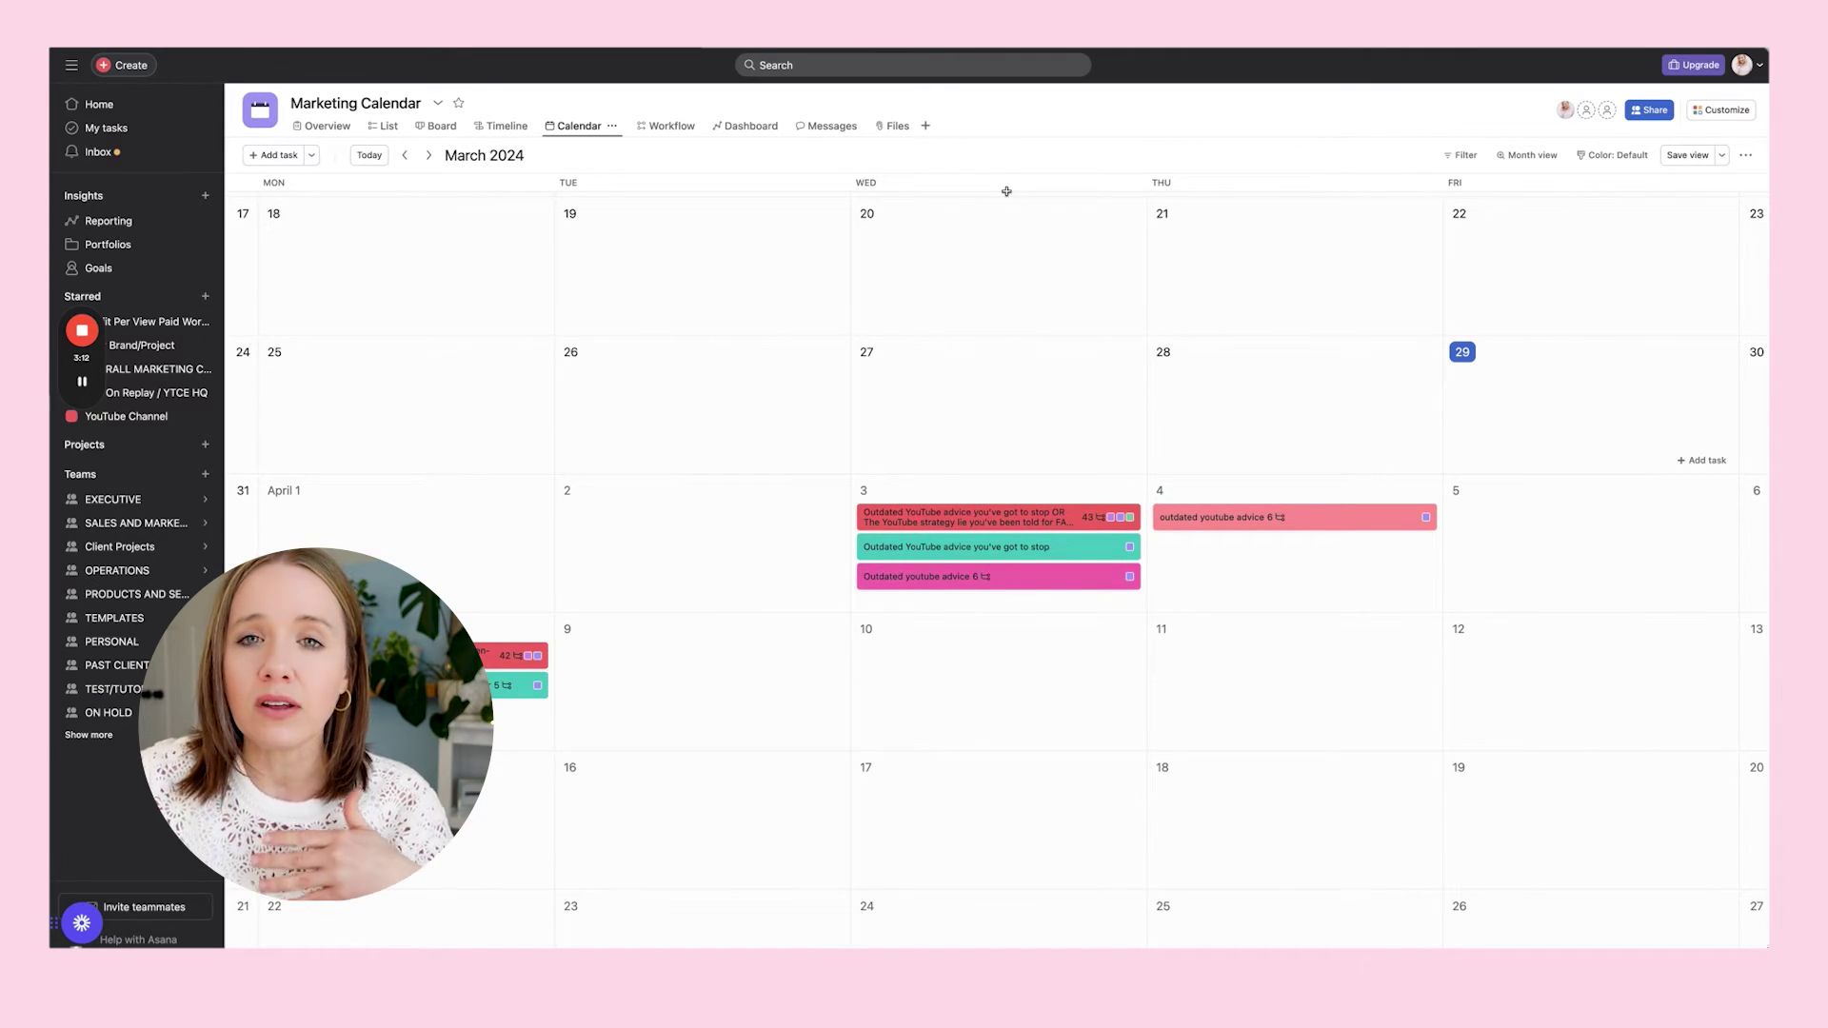
Open the OVERALL MARKETING Calendar project and examine the text, visual concept, audio and caption in the April 3 reel task's description
{"action": "left_click", "coordinate": [175, 371]}
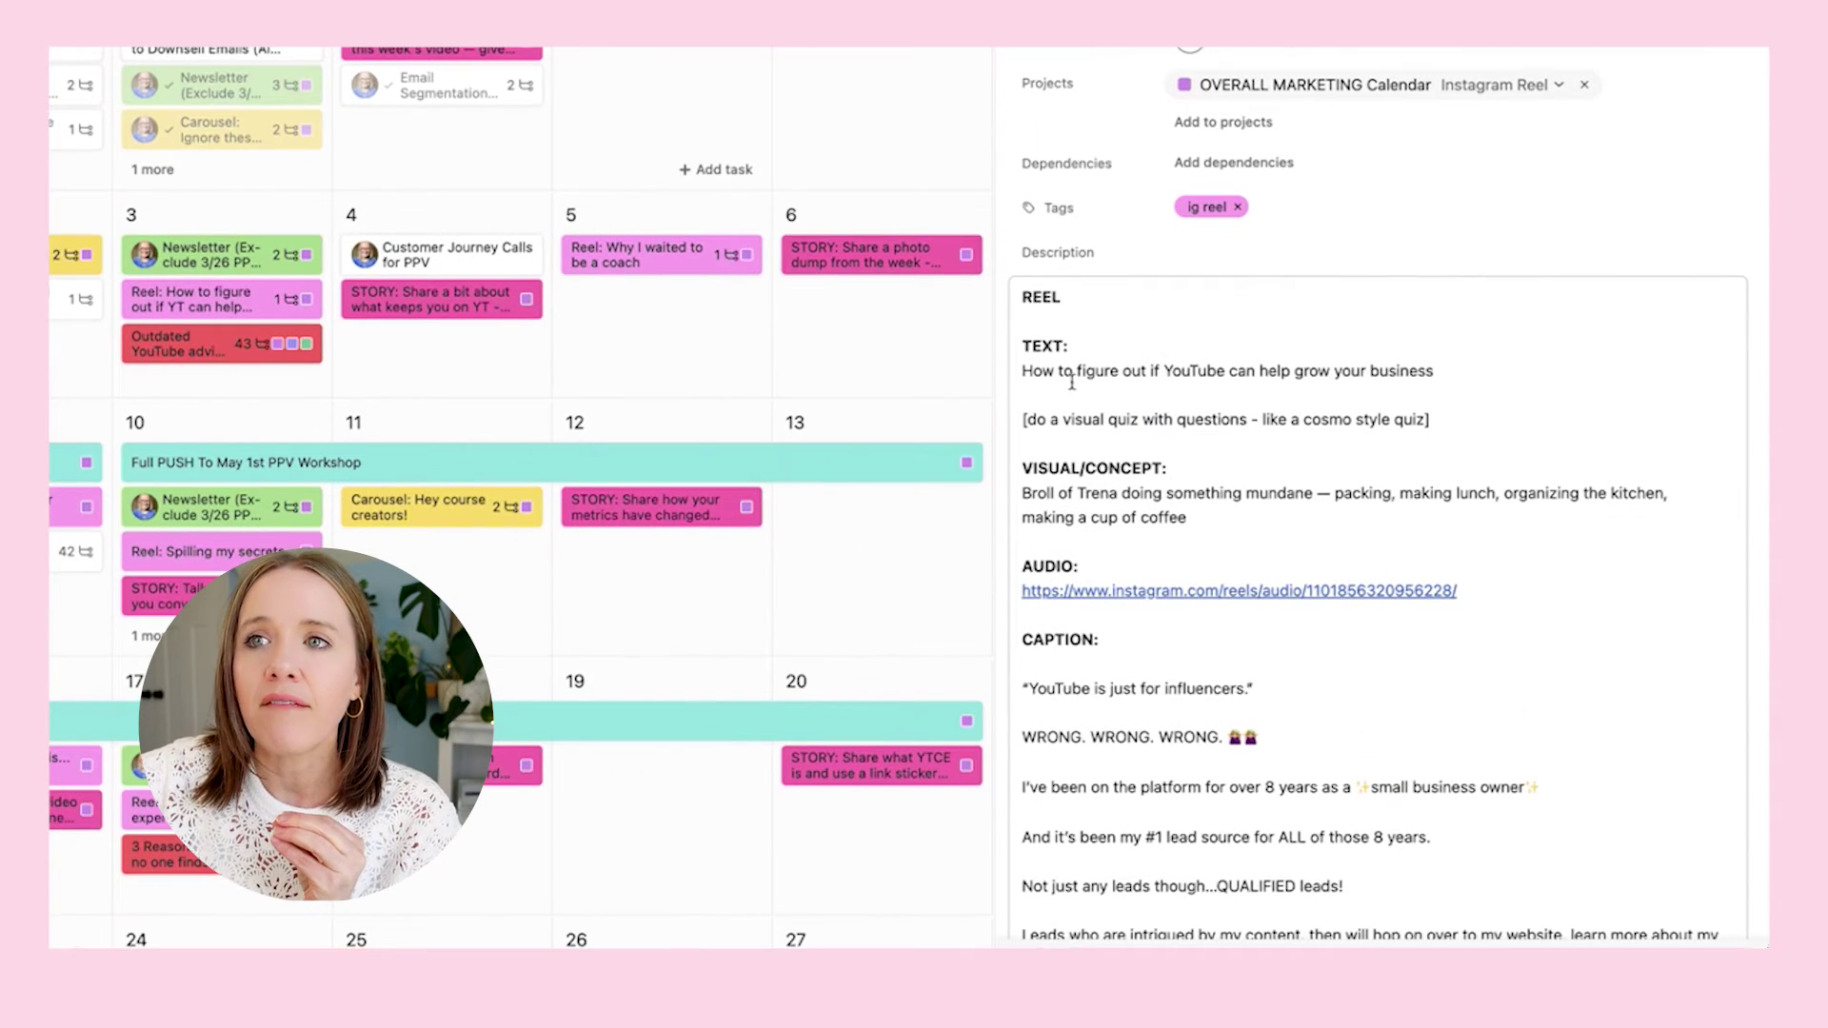
{"action": "left_click_drag", "start_coordinate": [1297, 473], "coordinate": [1384, 478]}
{"action": "scroll", "coordinate": [1191, 381], "scroll_direction": "down", "scroll_amount": 3}
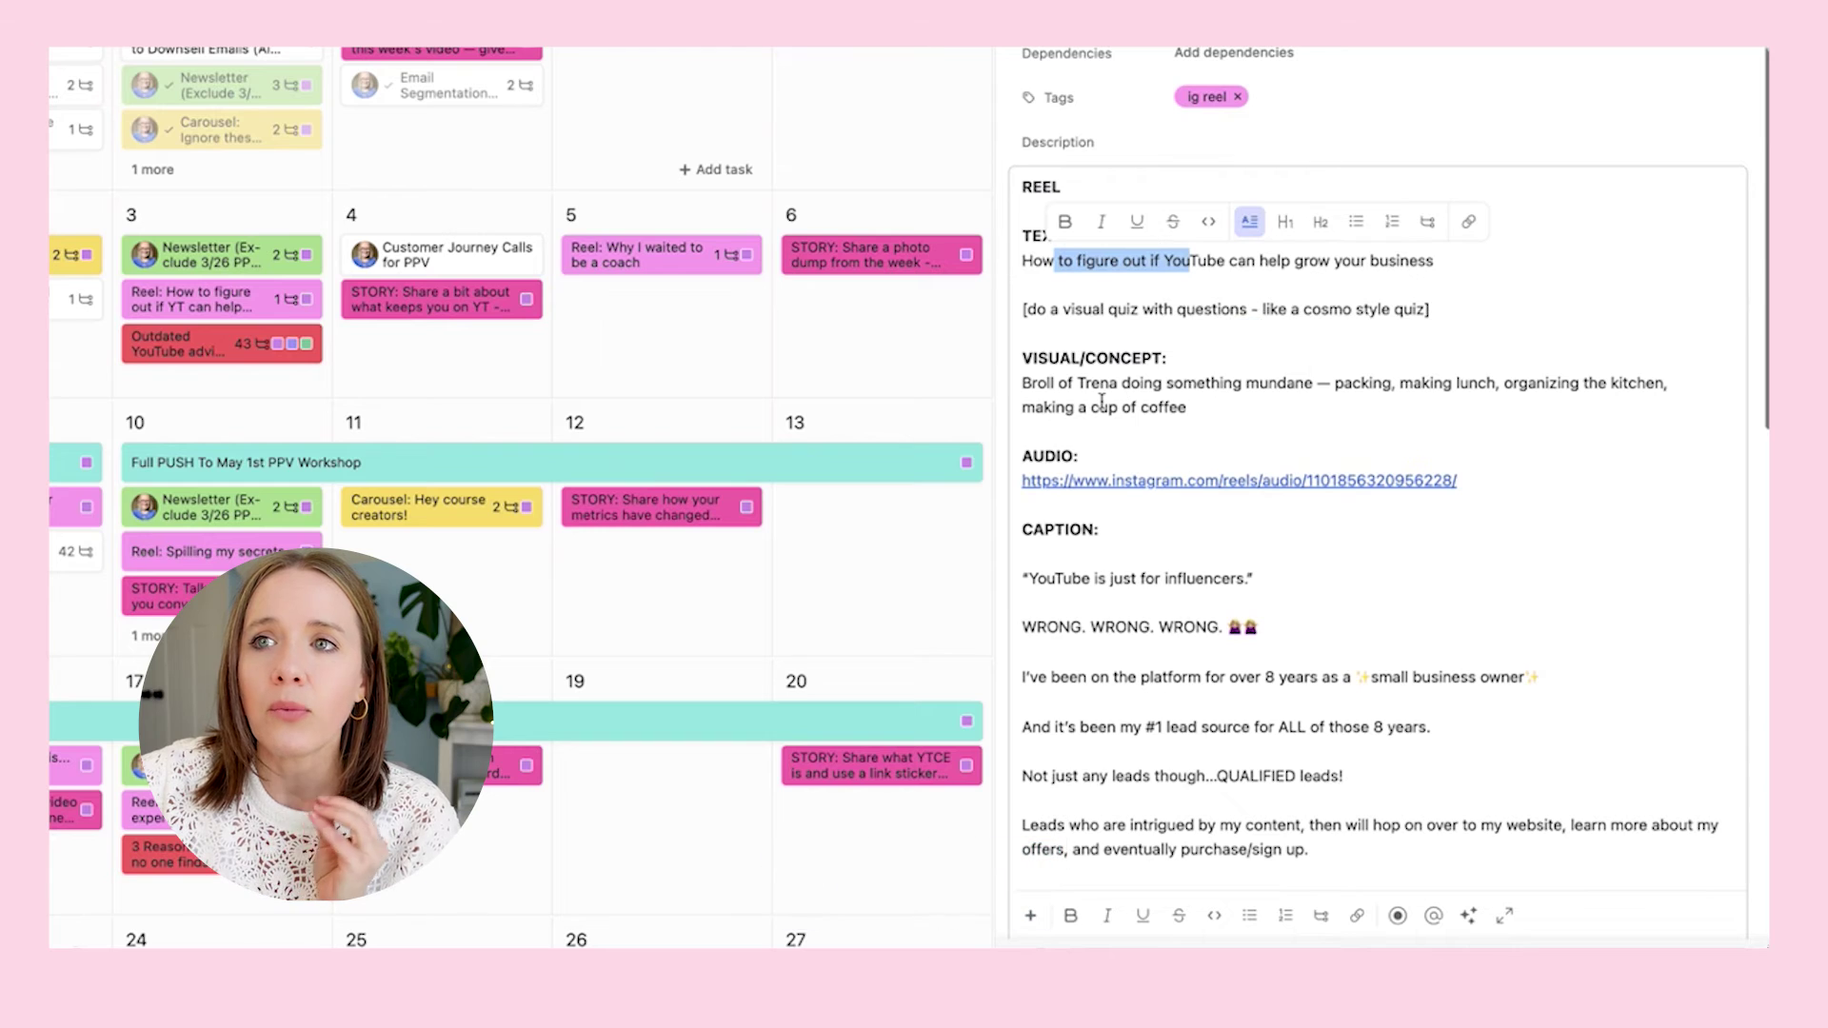
{"action": "scroll", "coordinate": [1204, 390], "scroll_direction": "down", "scroll_amount": 1}
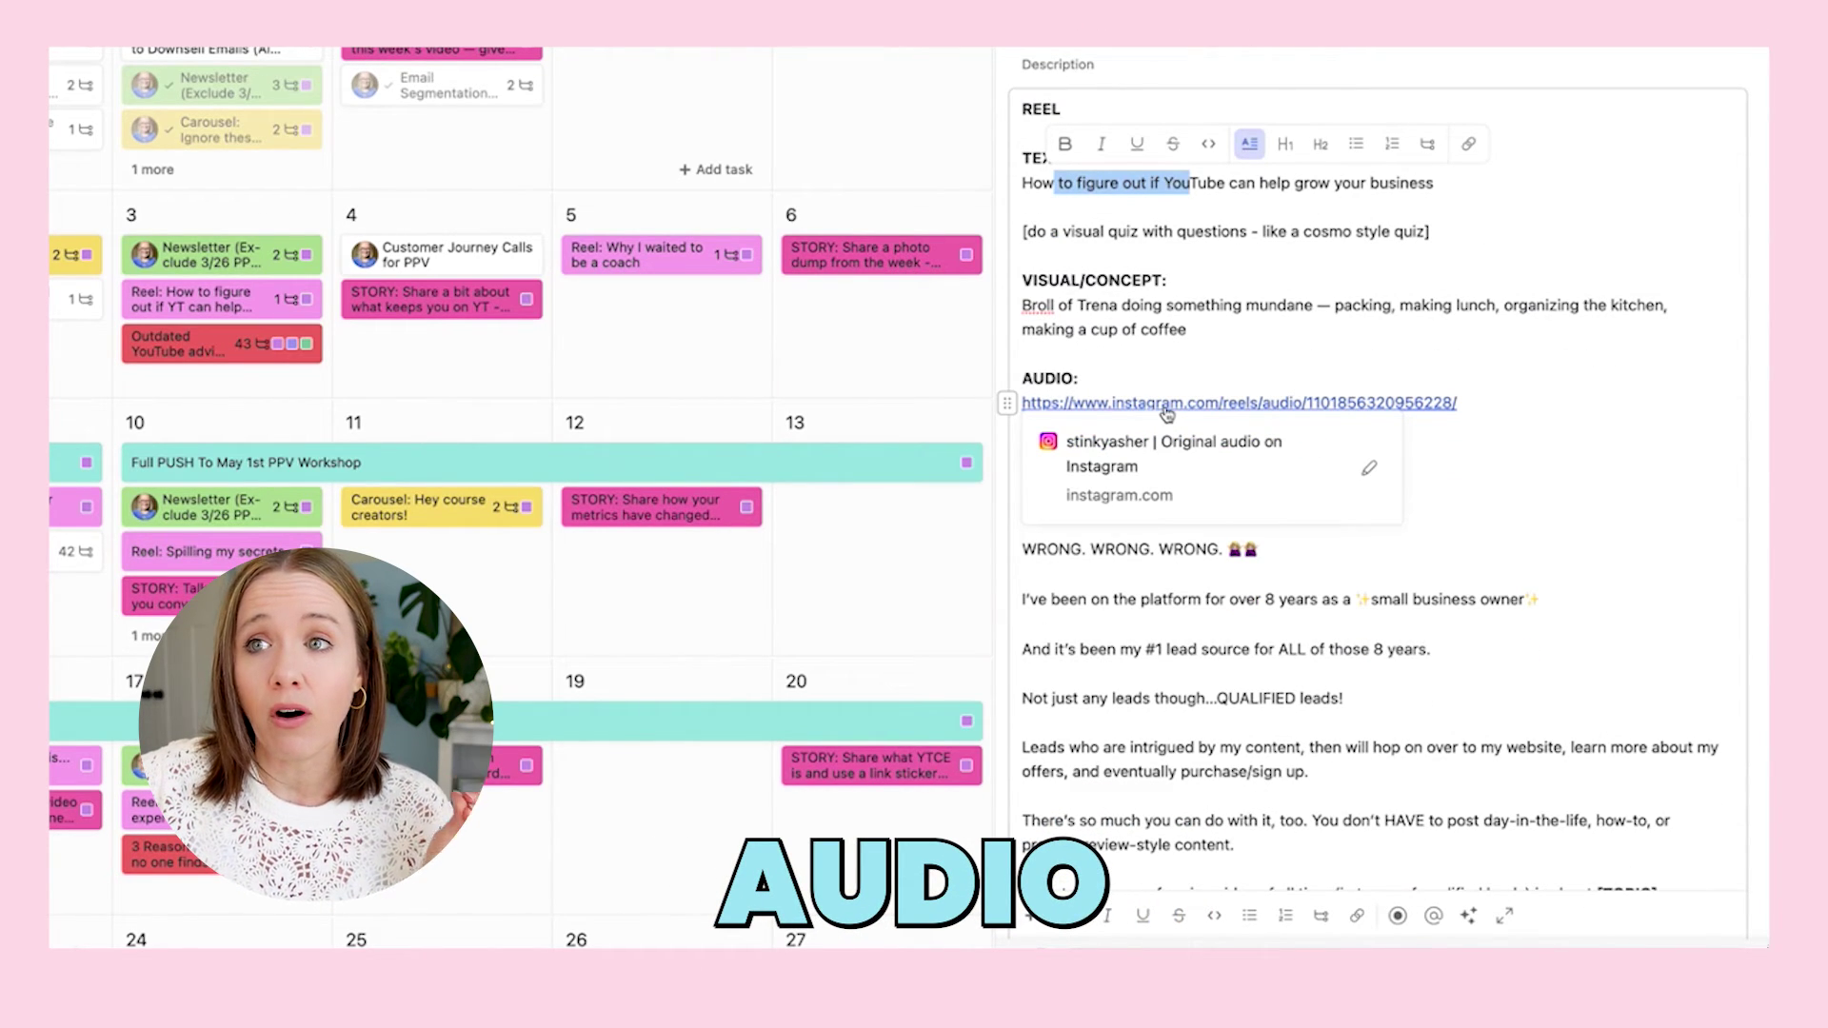
{"action": "scroll", "coordinate": [1238, 457], "scroll_direction": "down", "scroll_amount": 6}
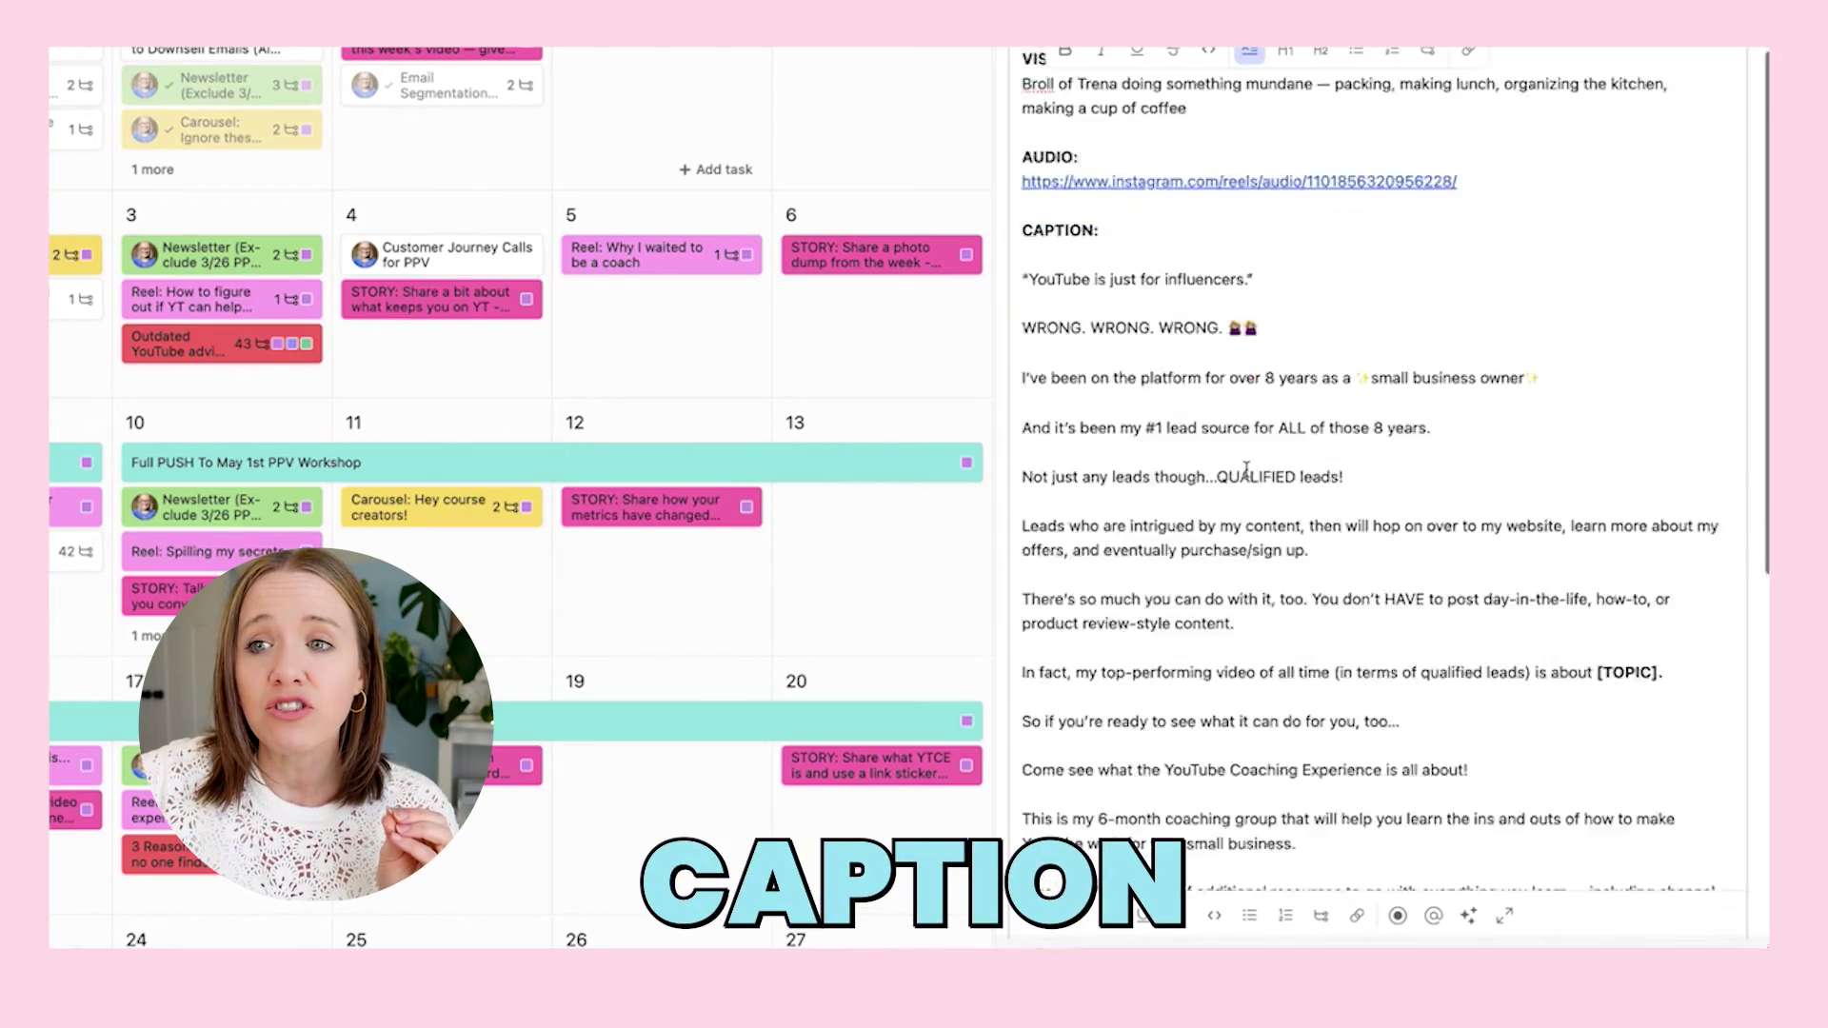